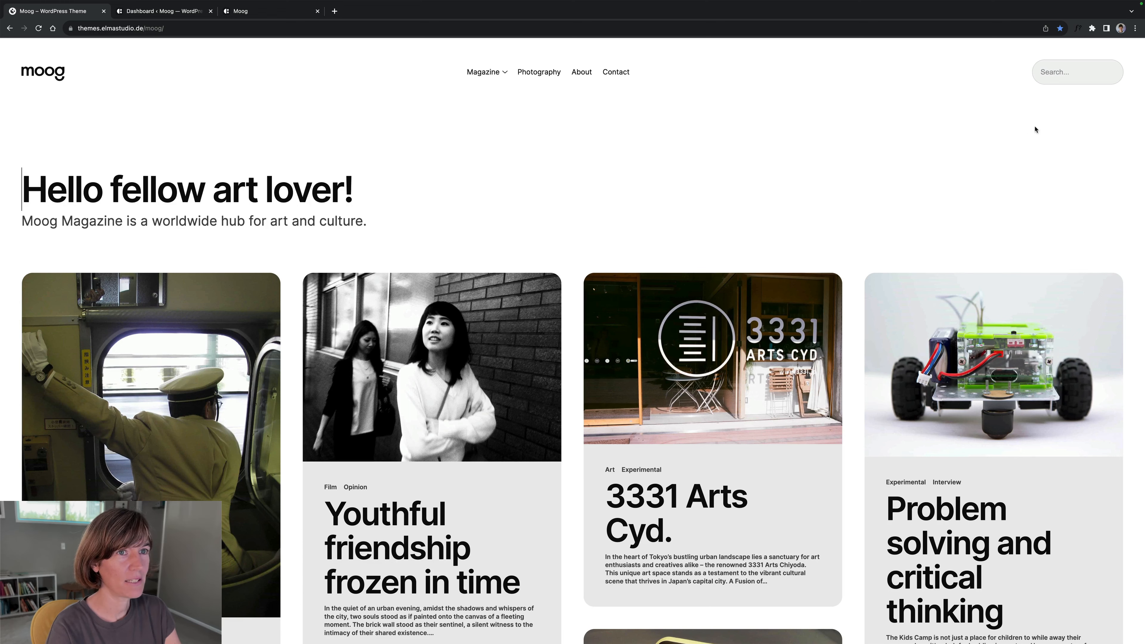
Look through the Moog theme demo's home page, from the post grid down to the footer.
scroll(190, 138, down, 6)
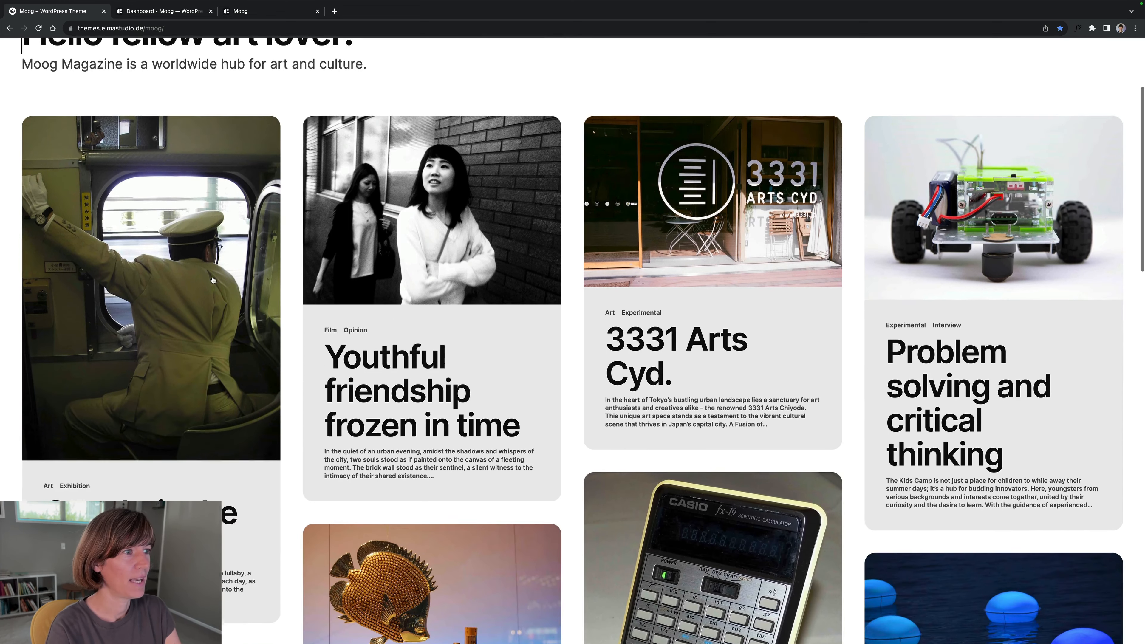
scroll(197, 271, down, 15)
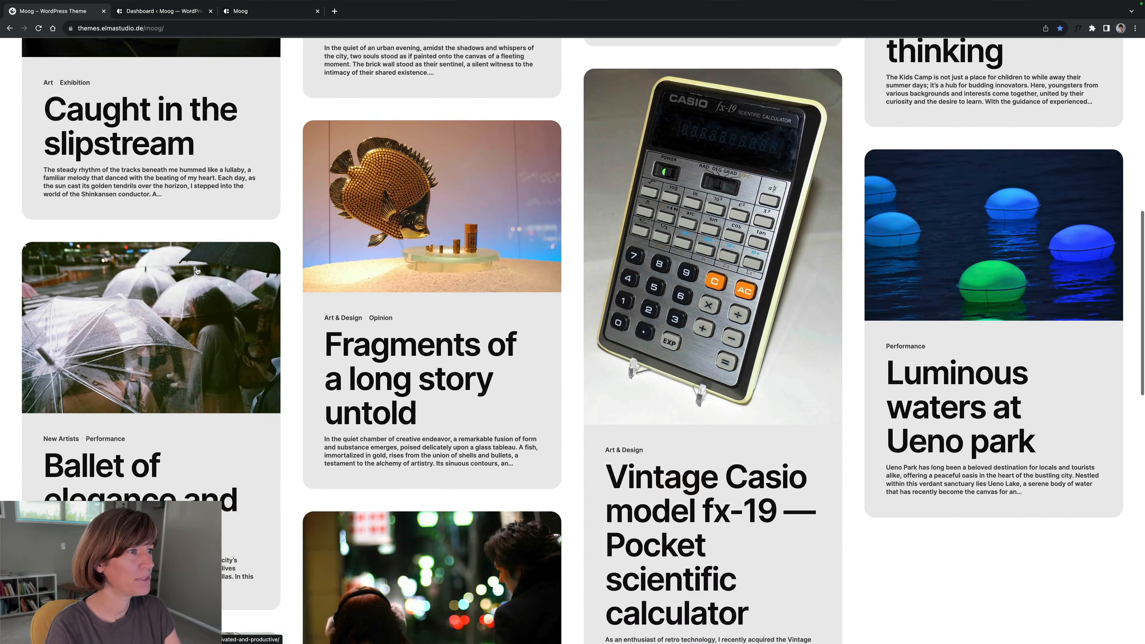
scroll(198, 271, down, 10)
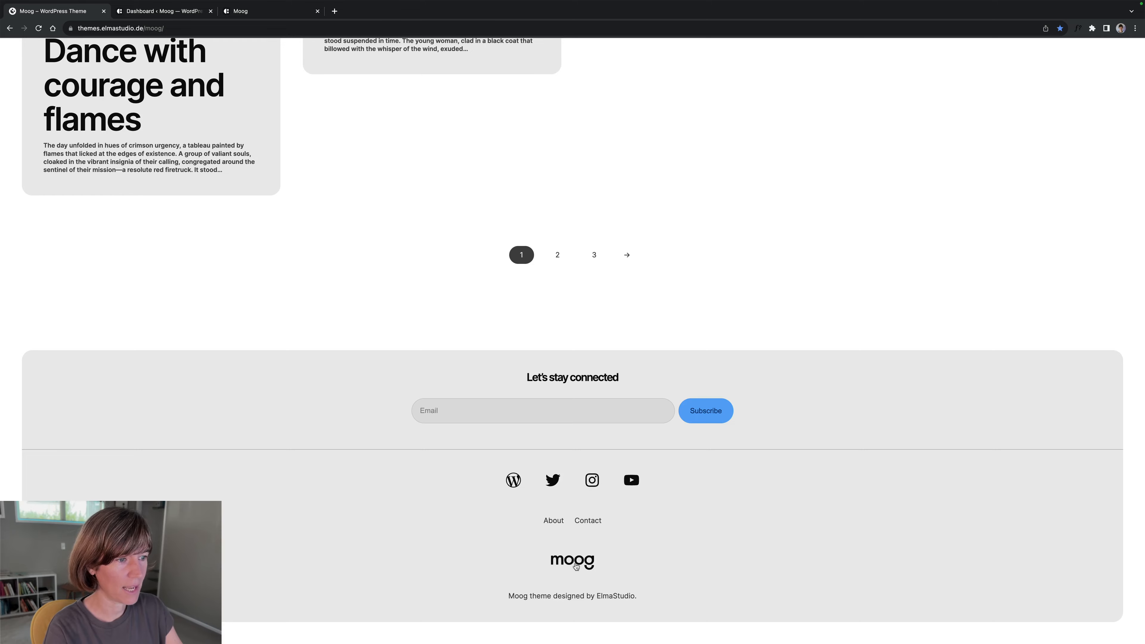
scroll(219, 375, up, 15)
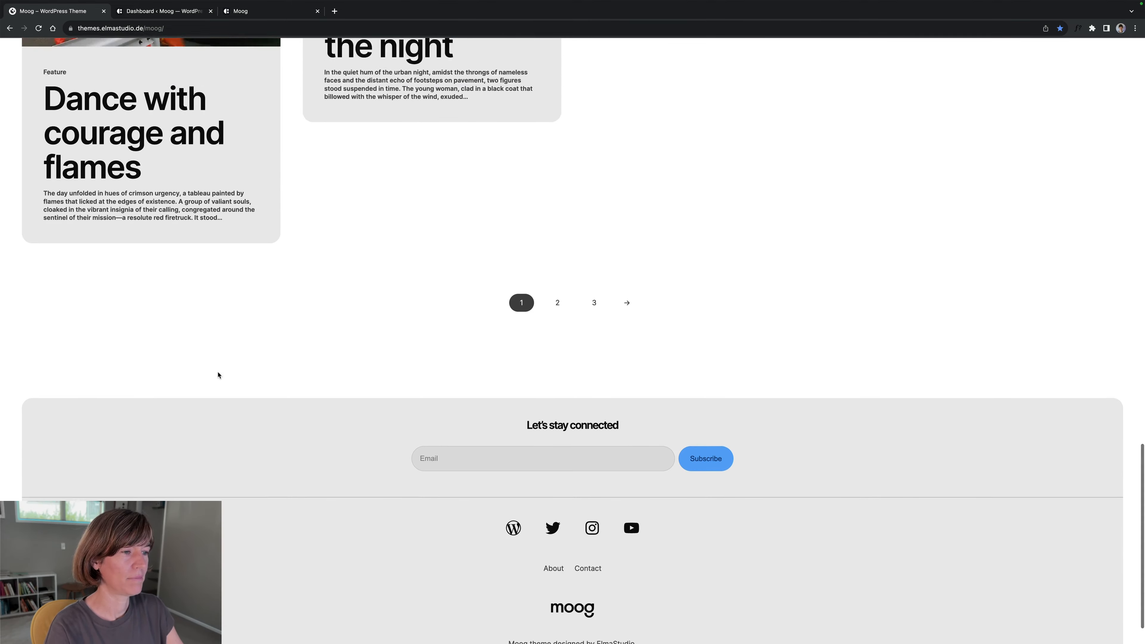
scroll(195, 368, up, 10)
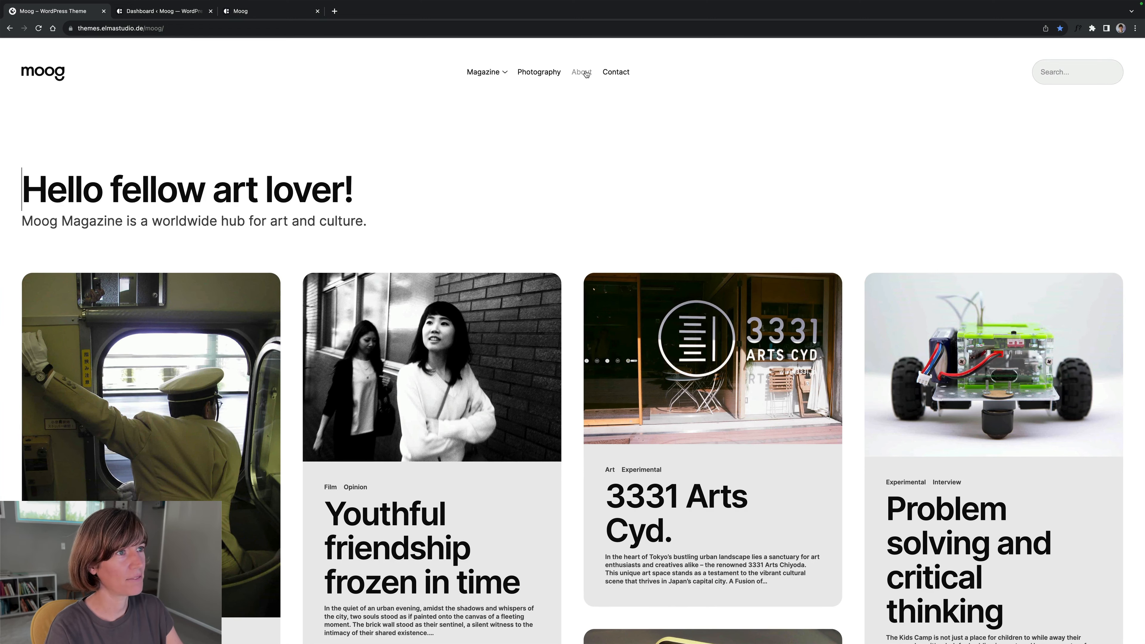
Open the demo's About page and review its team cards, mission text and Our Studio gallery.
click(586, 74)
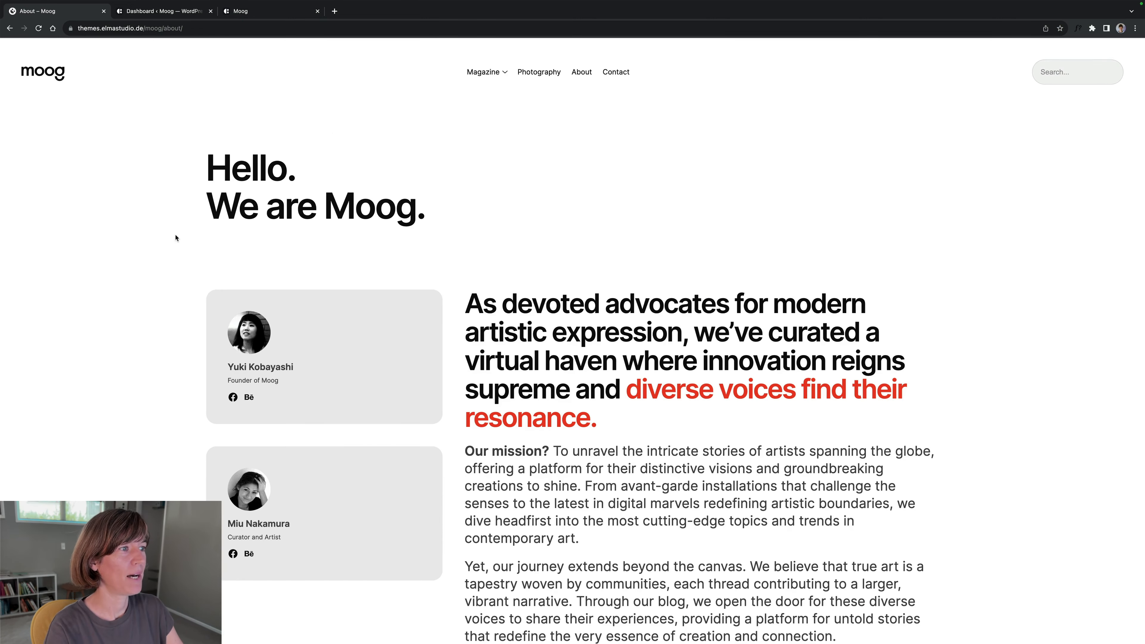
scroll(174, 237, down, 3)
scroll(328, 324, down, 2)
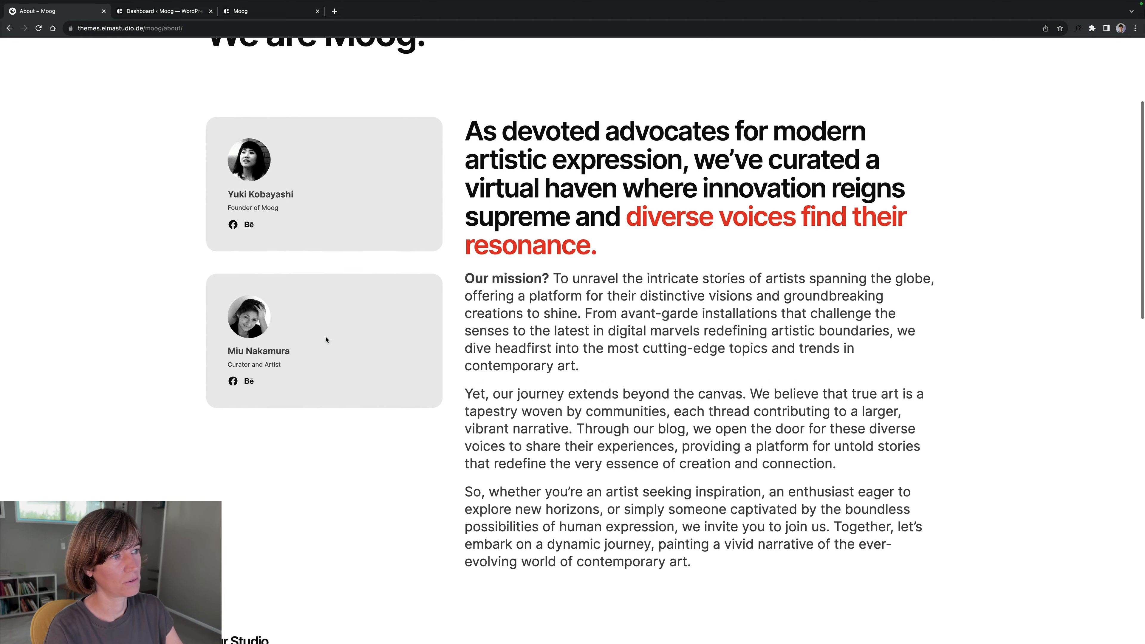
scroll(359, 359, down, 8)
scroll(131, 298, down, 10)
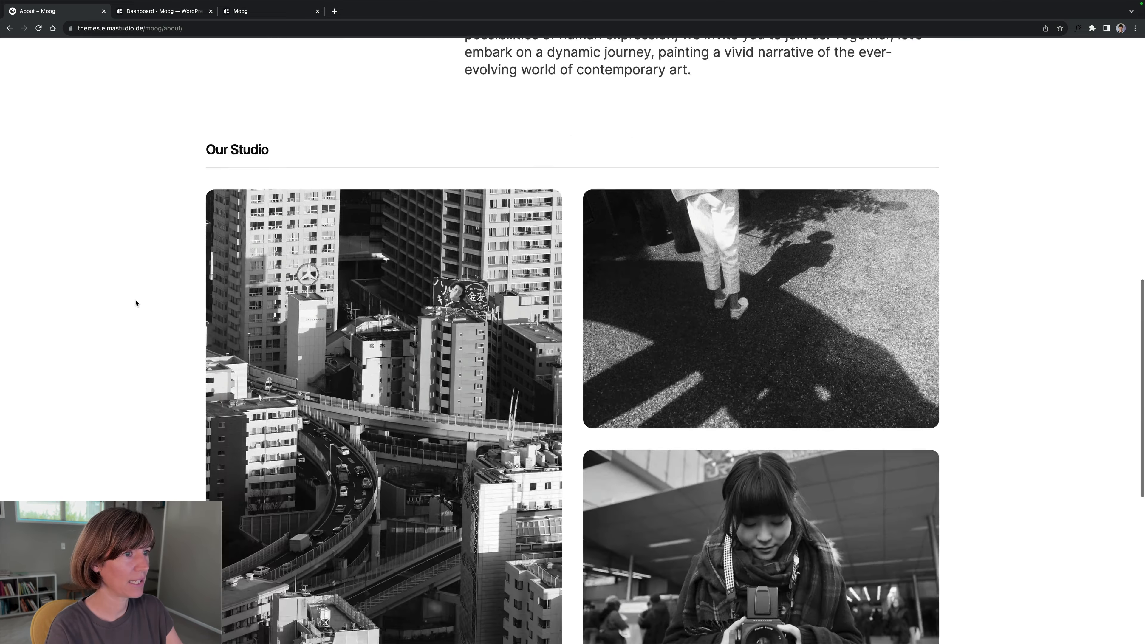
scroll(135, 302, up, 9)
scroll(136, 302, up, 15)
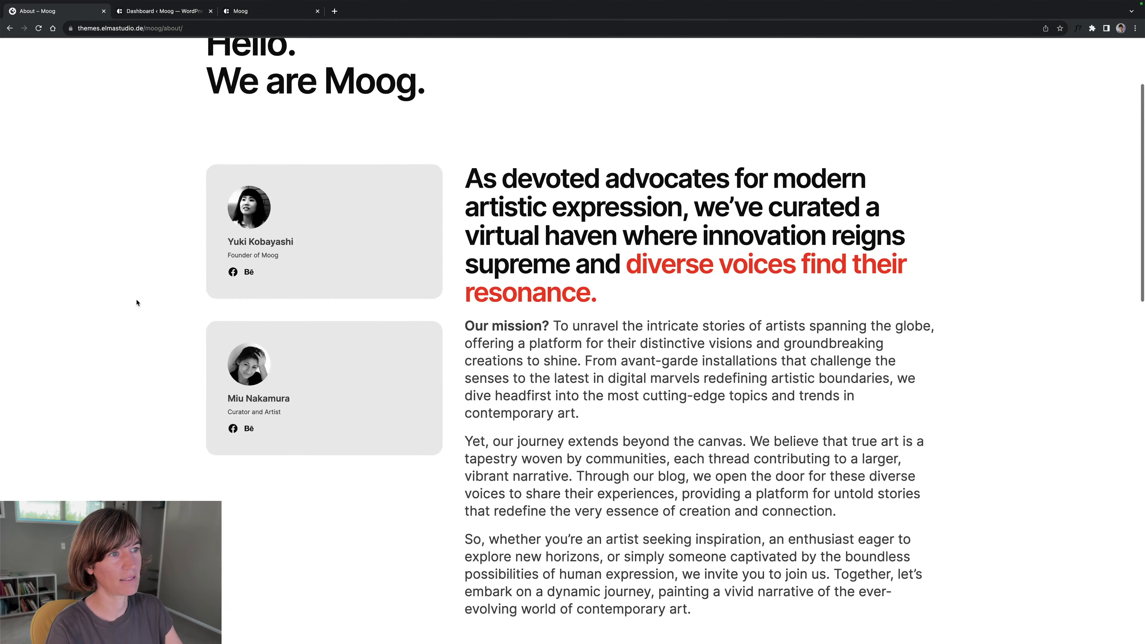
Open the demo's Contact page and review its contact form and the newsletter footer.
click(610, 75)
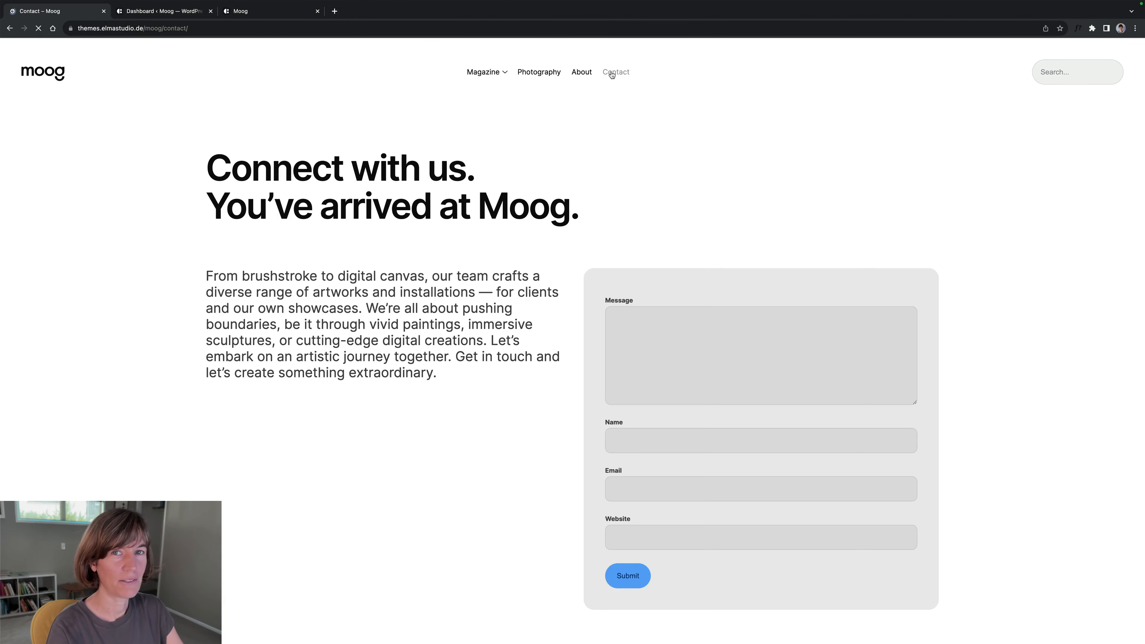
scroll(149, 294, down, 3)
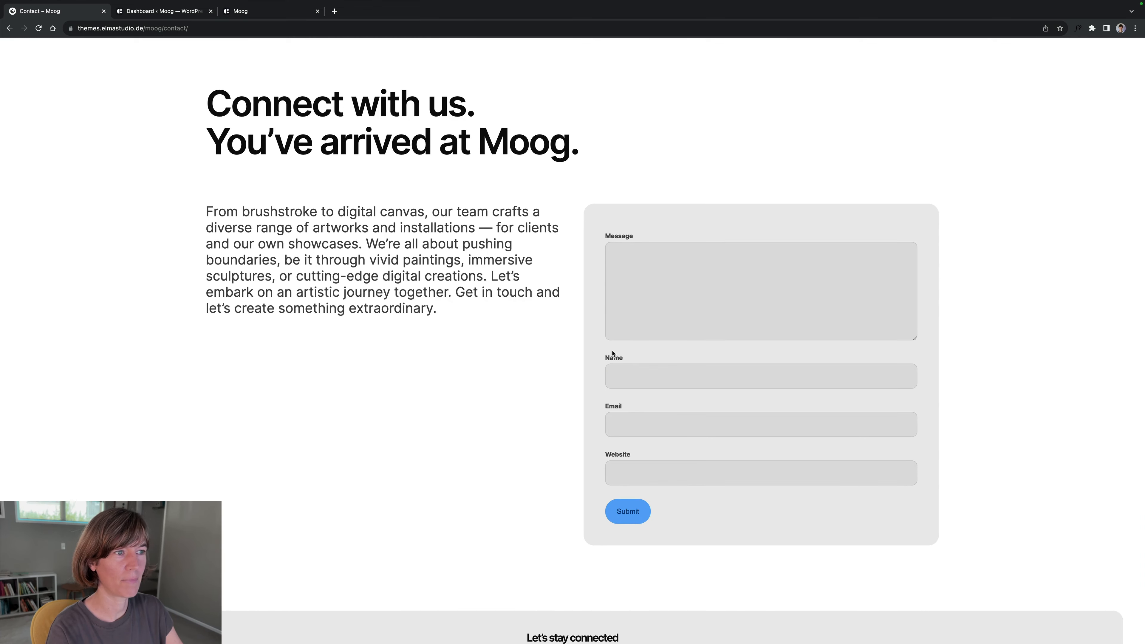
scroll(496, 317, down, 8)
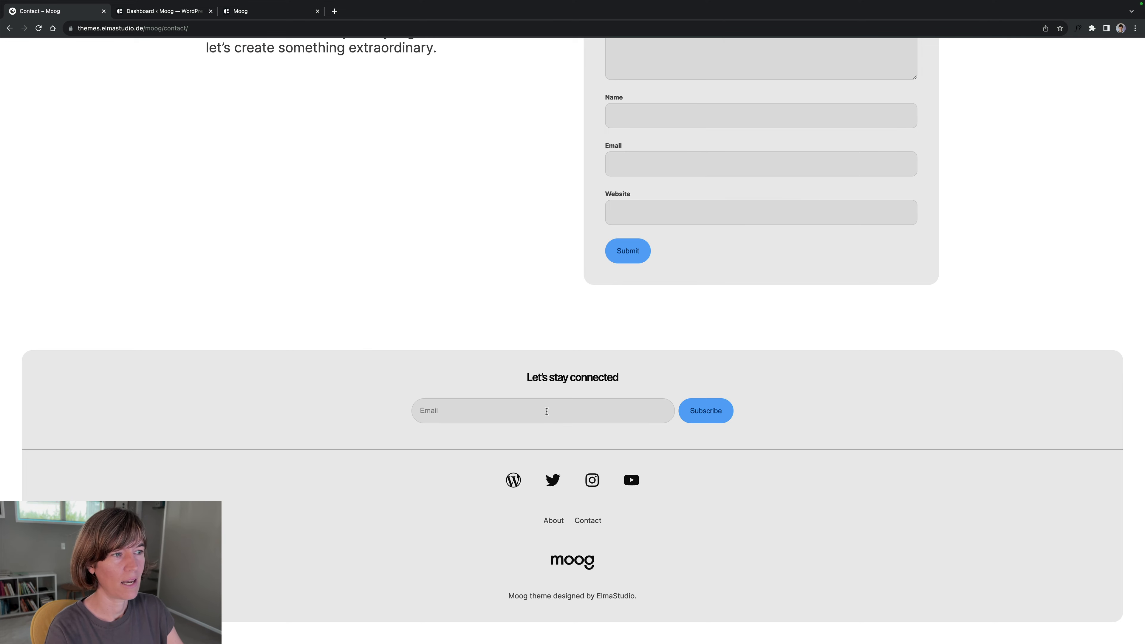
scroll(546, 410, up, 1)
scroll(544, 409, up, 9)
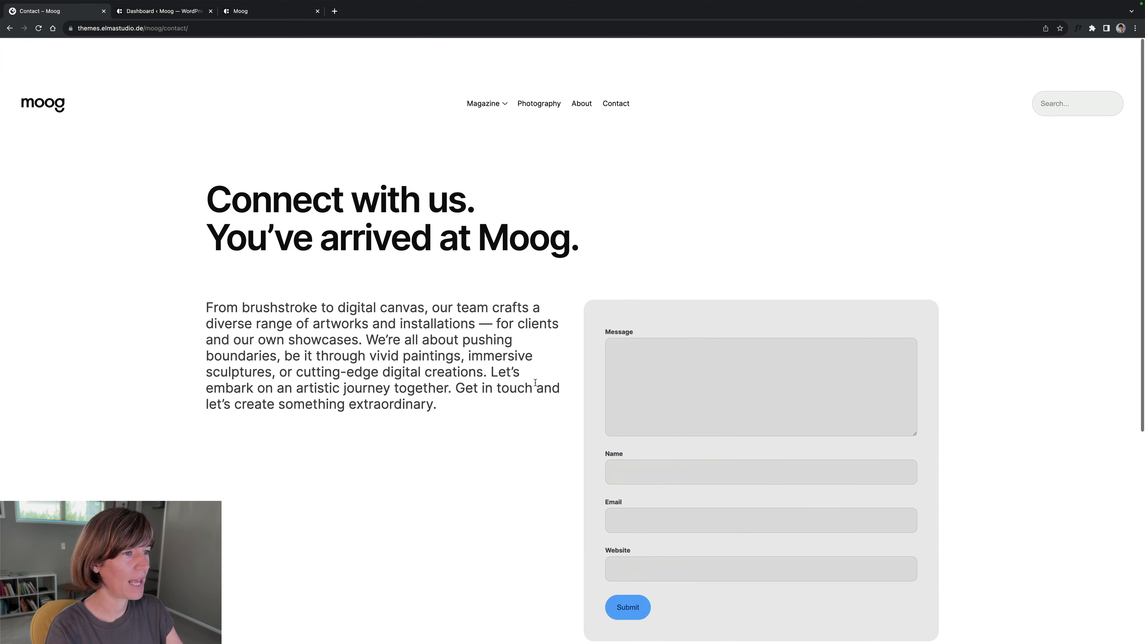
Return to the home page, open the post "Youthful friendship frozen in time" and review its layout through to the Up next section.
click(37, 76)
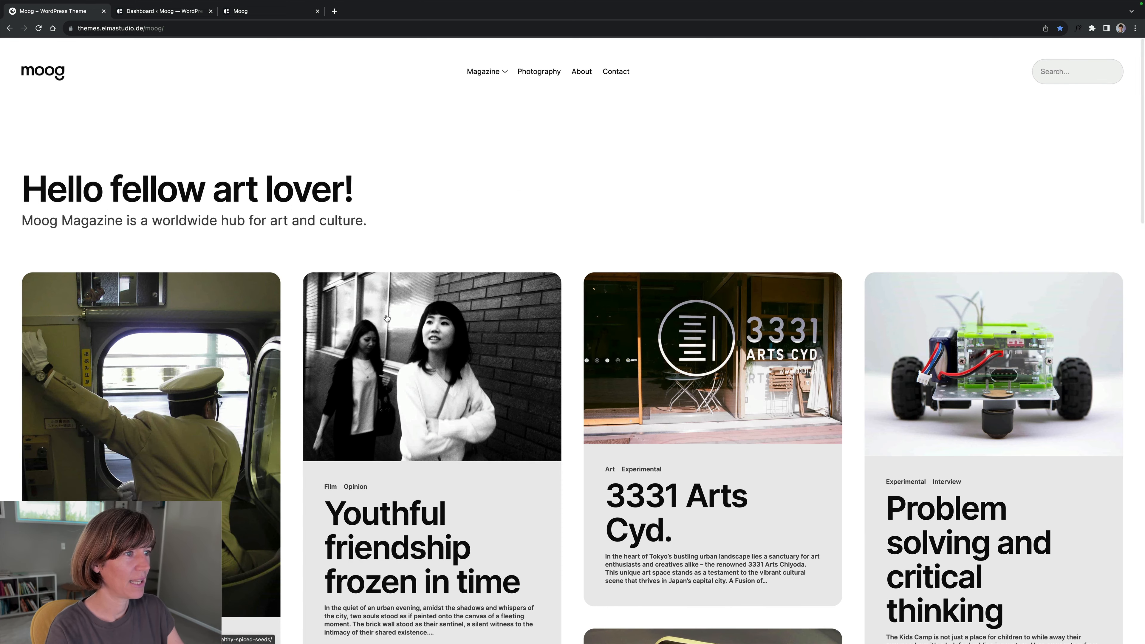
click(387, 319)
scroll(391, 284, down, 12)
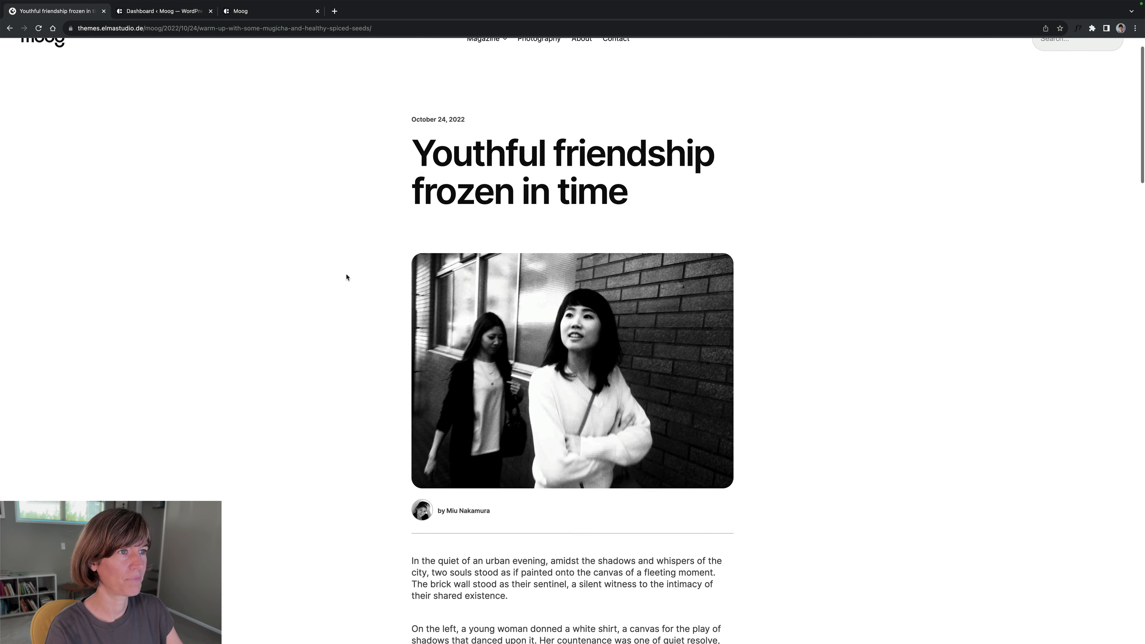
scroll(337, 274, down, 9)
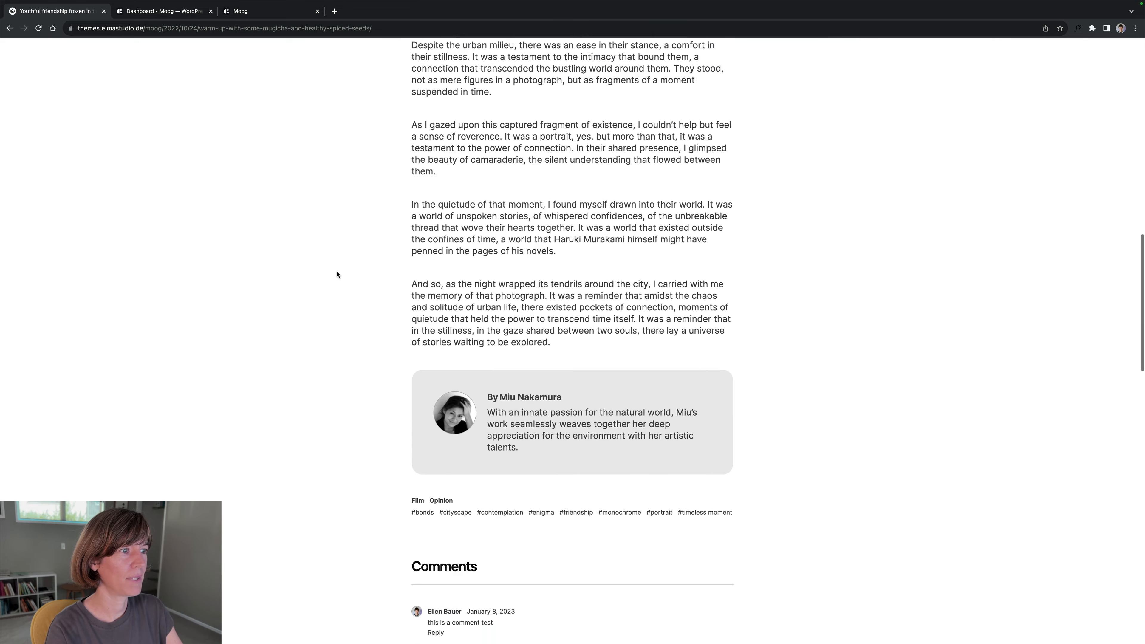
scroll(337, 274, up, 17)
scroll(340, 272, up, 6)
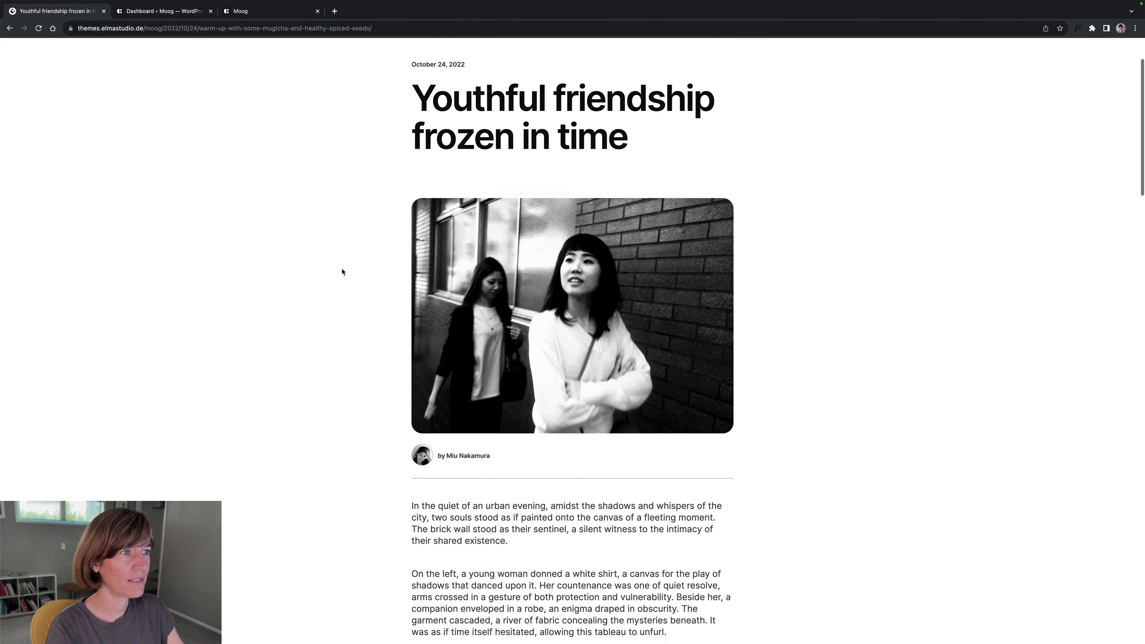
scroll(604, 267, down, 20)
scroll(556, 266, down, 20)
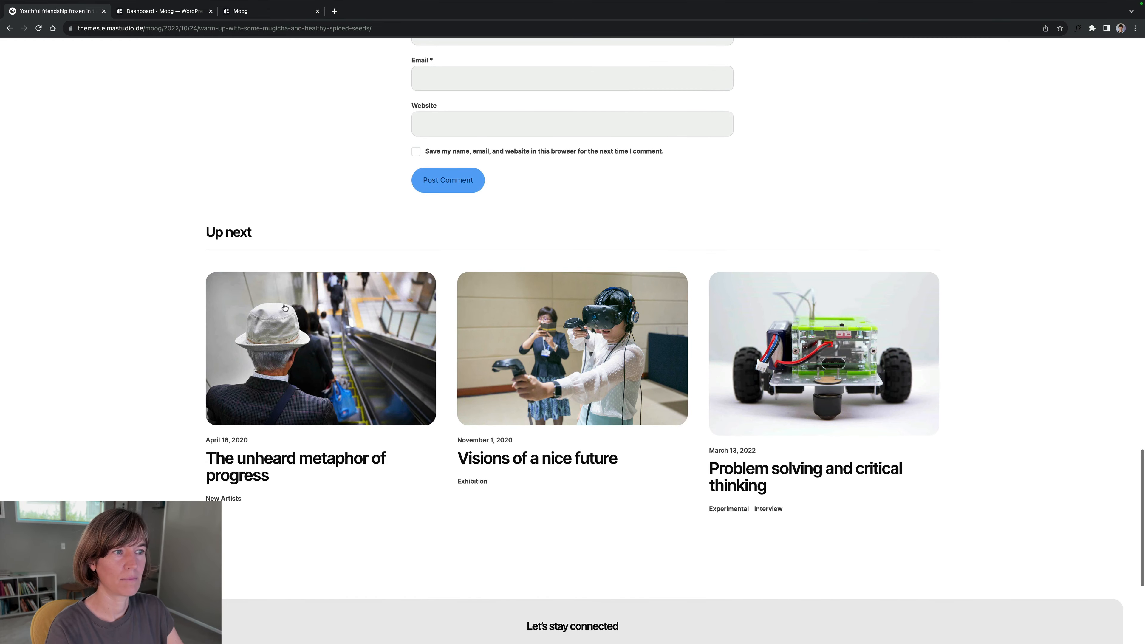
scroll(570, 375, down, 2)
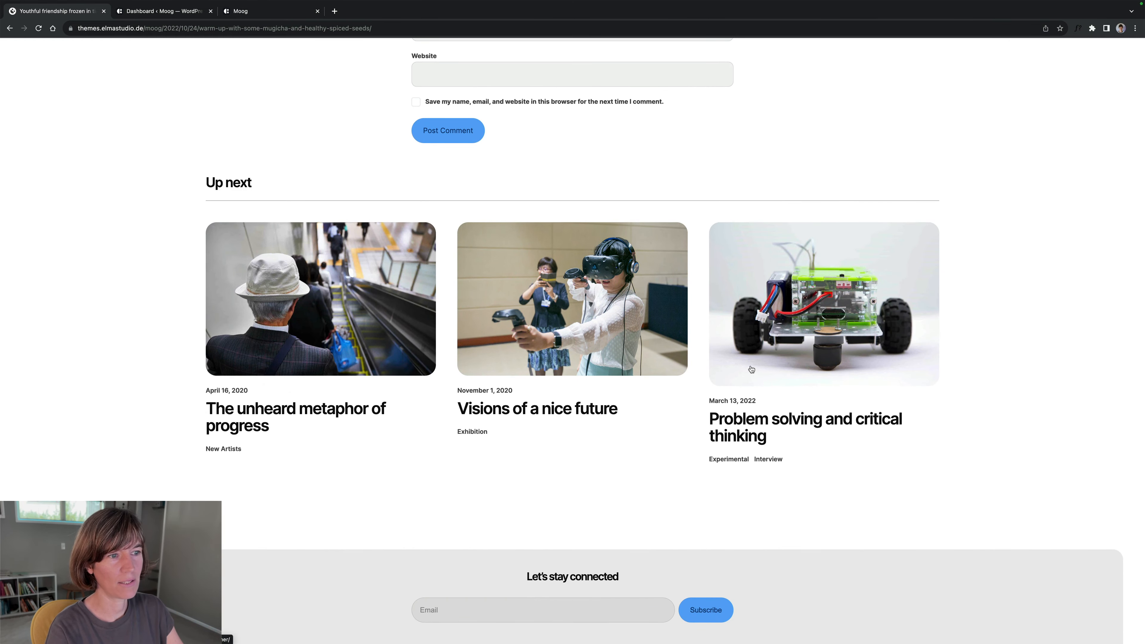
scroll(404, 274, down, 3)
scroll(383, 270, up, 20)
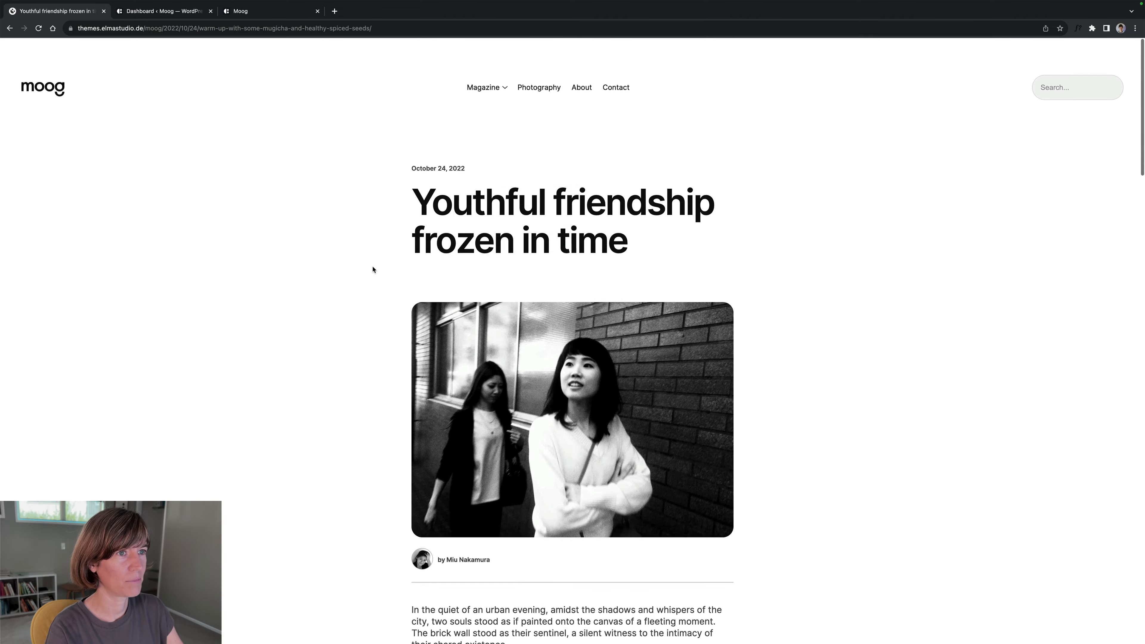
scroll(373, 269, down, 1)
Append "fff" to the post's URL to load a nonexistent address and review the theme's 404 page.
click(387, 31)
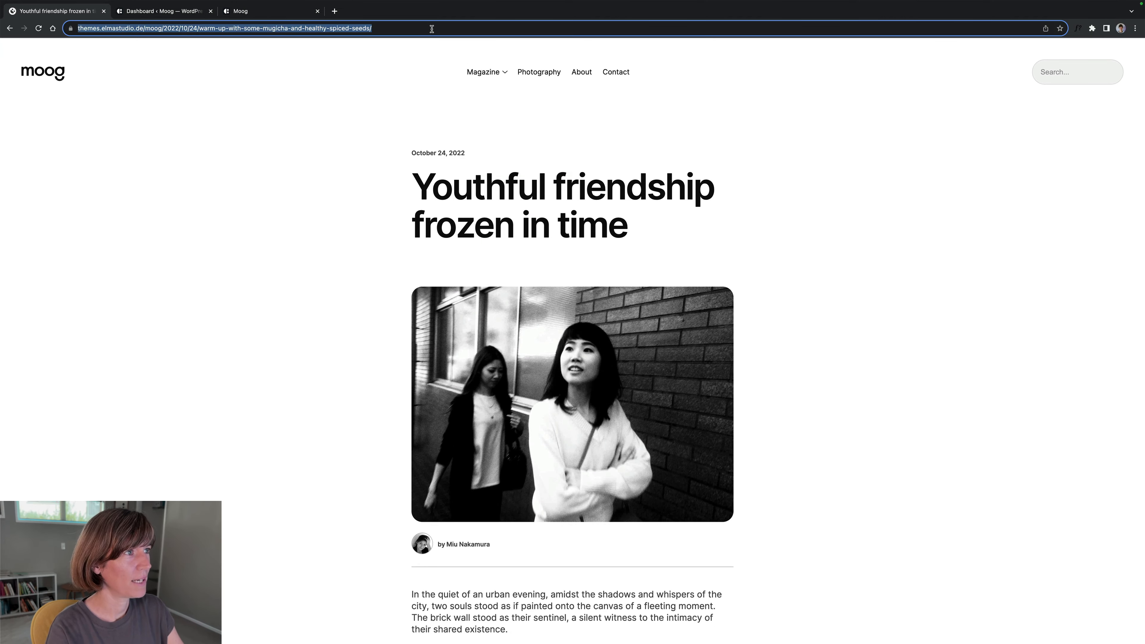
click(387, 31)
text(fff)
key(Return)
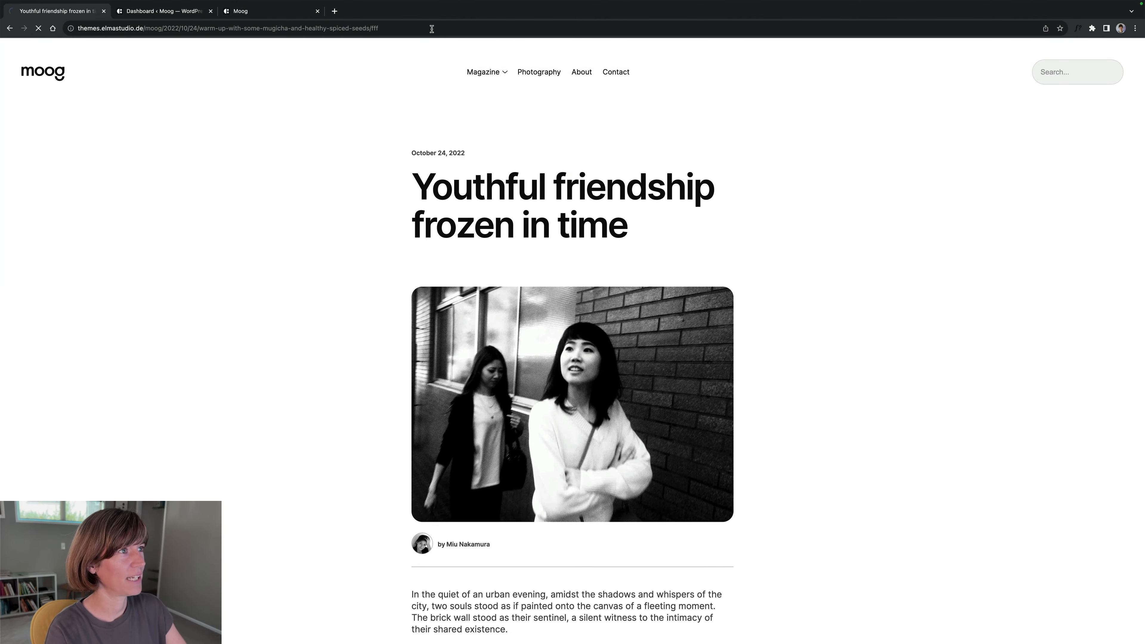
scroll(151, 249, down, 3)
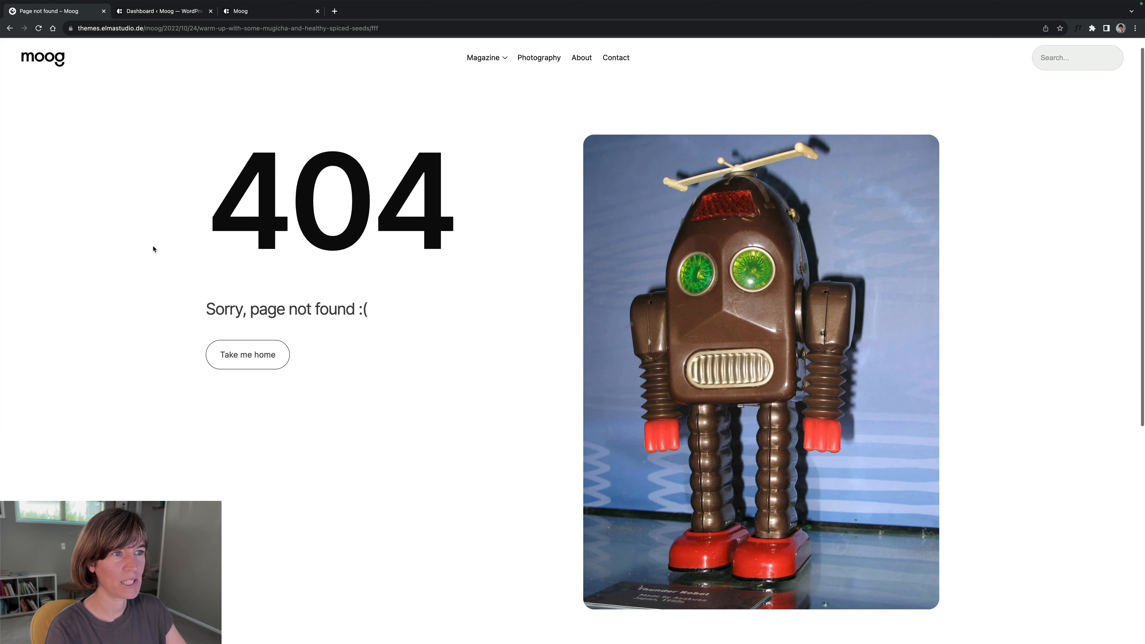
scroll(153, 248, down, 5)
scroll(154, 248, up, 8)
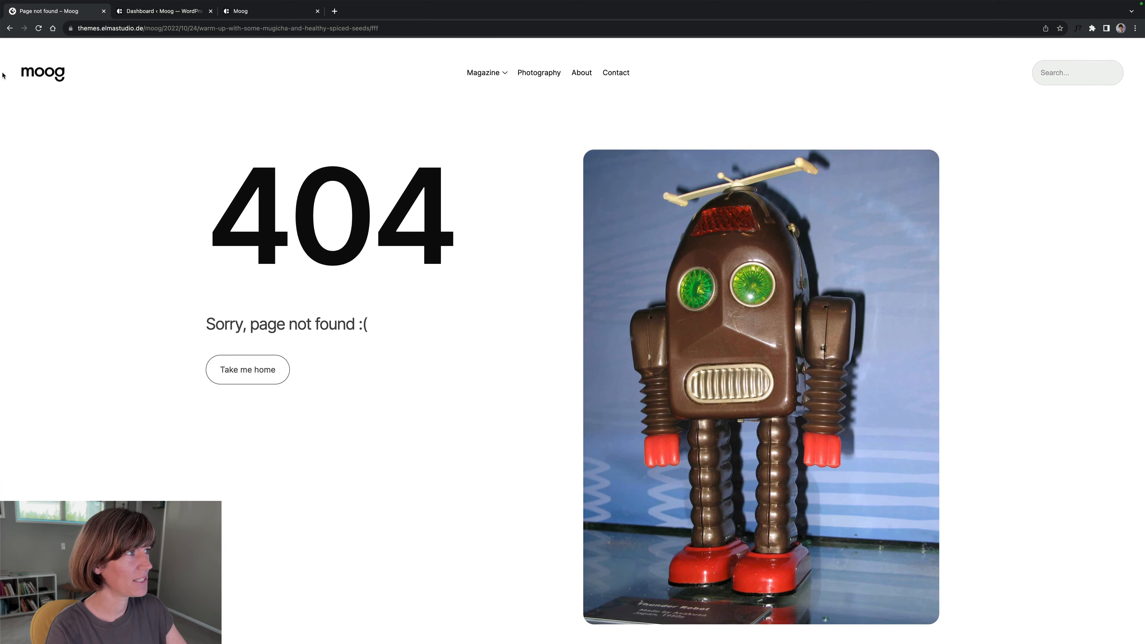
Go back to the demo's home page and look over the masonry post grid again.
click(42, 72)
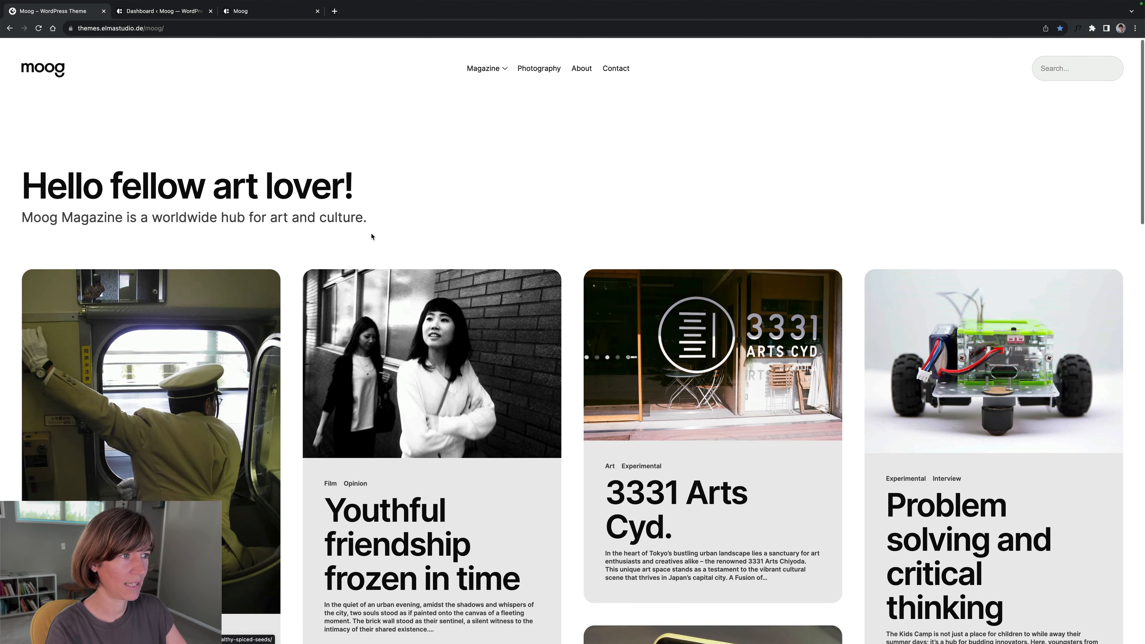
scroll(369, 234, down, 10)
scroll(383, 239, down, 10)
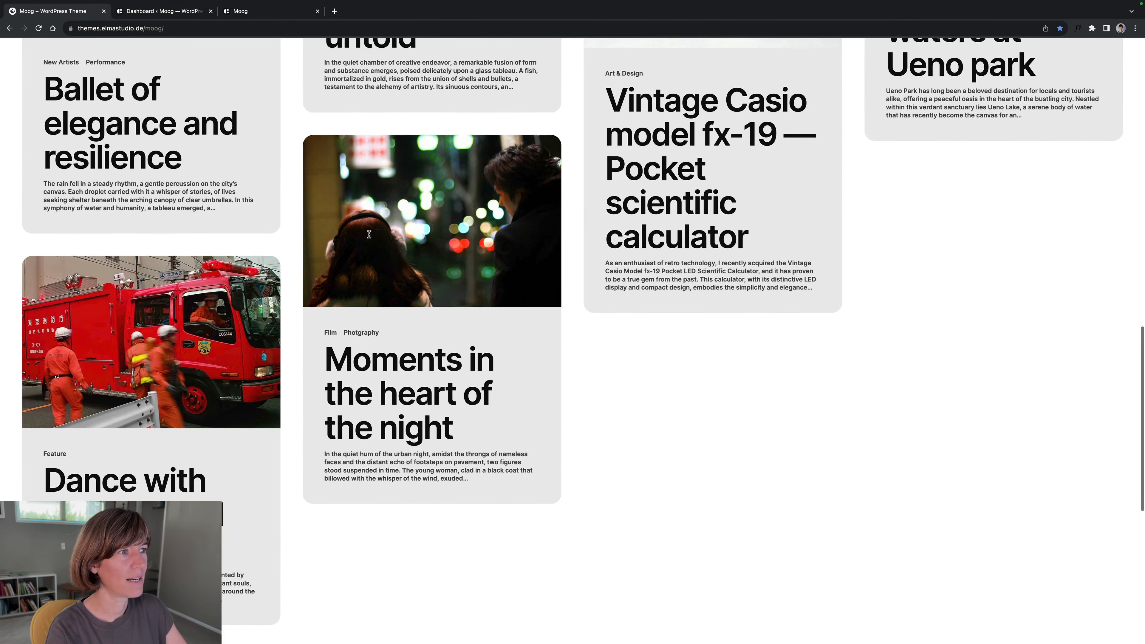
Inspect the home page with the developer tools and turn on the responsive device preview.
right_click(711, 301)
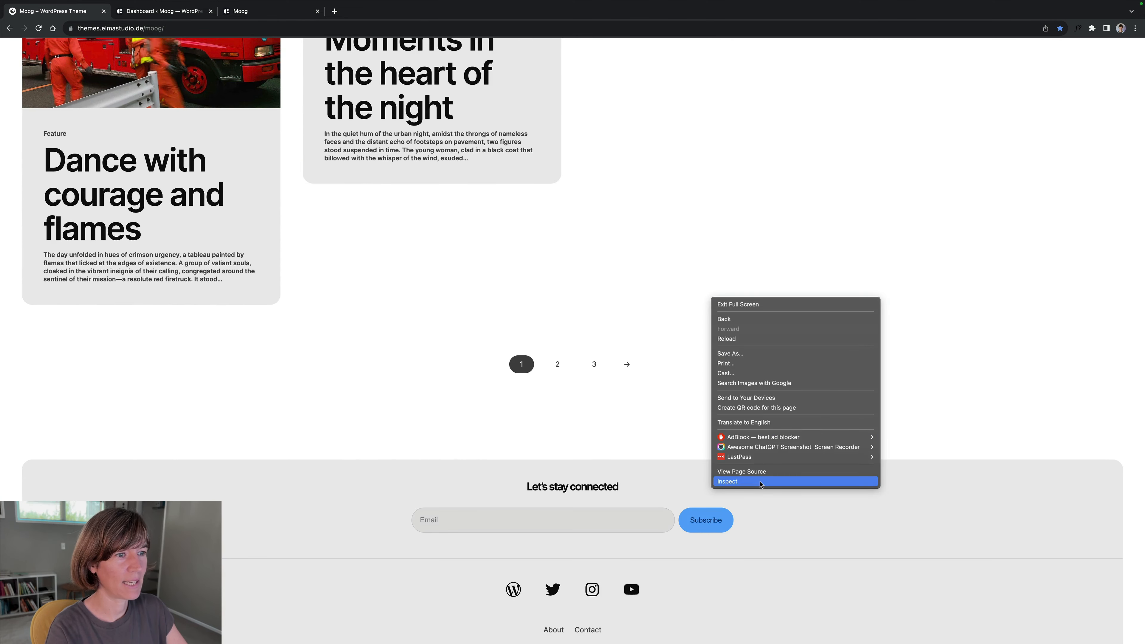
click(762, 485)
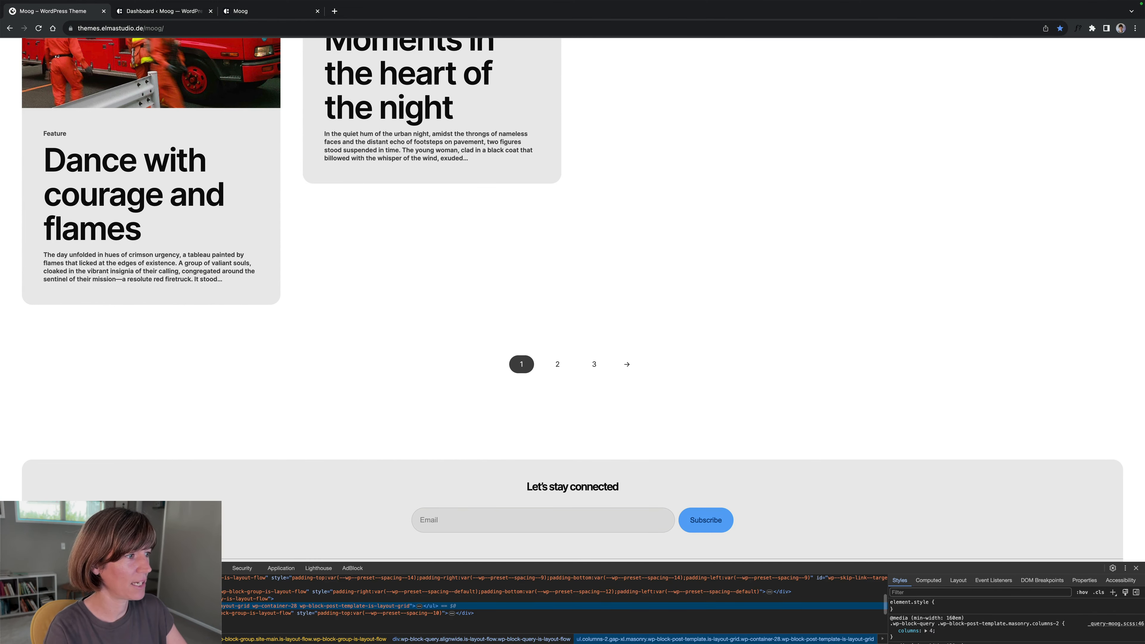
click(20, 568)
scroll(135, 291, up, 20)
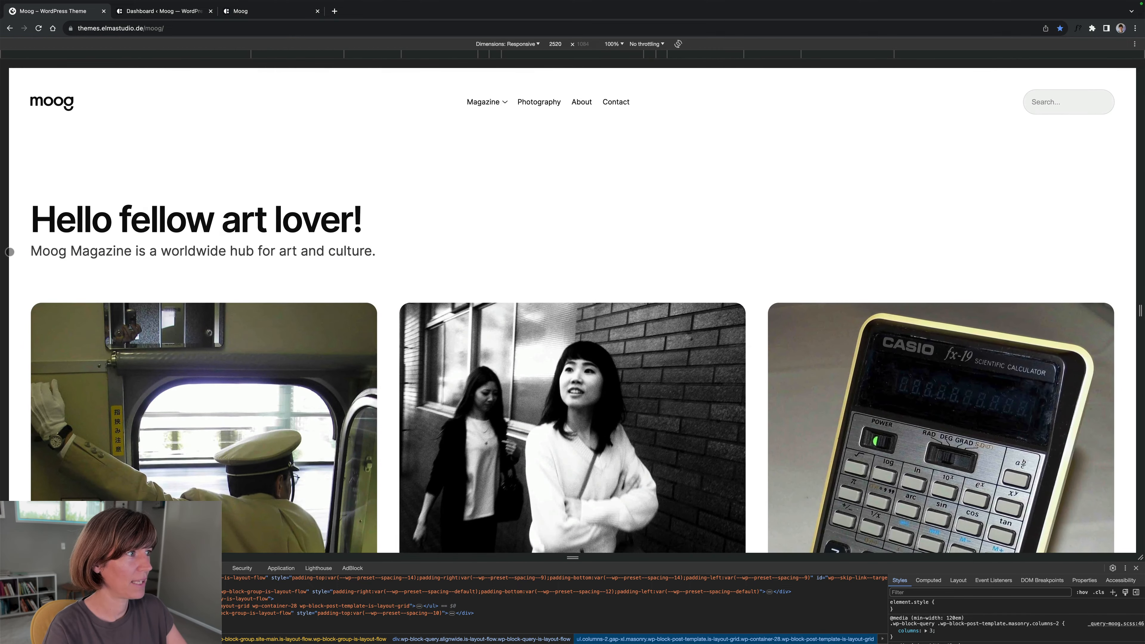
Narrow the responsive preview to about 2061 px to check the post grid's columns, and close the developer tools.
drag(10, 251, 72, 244)
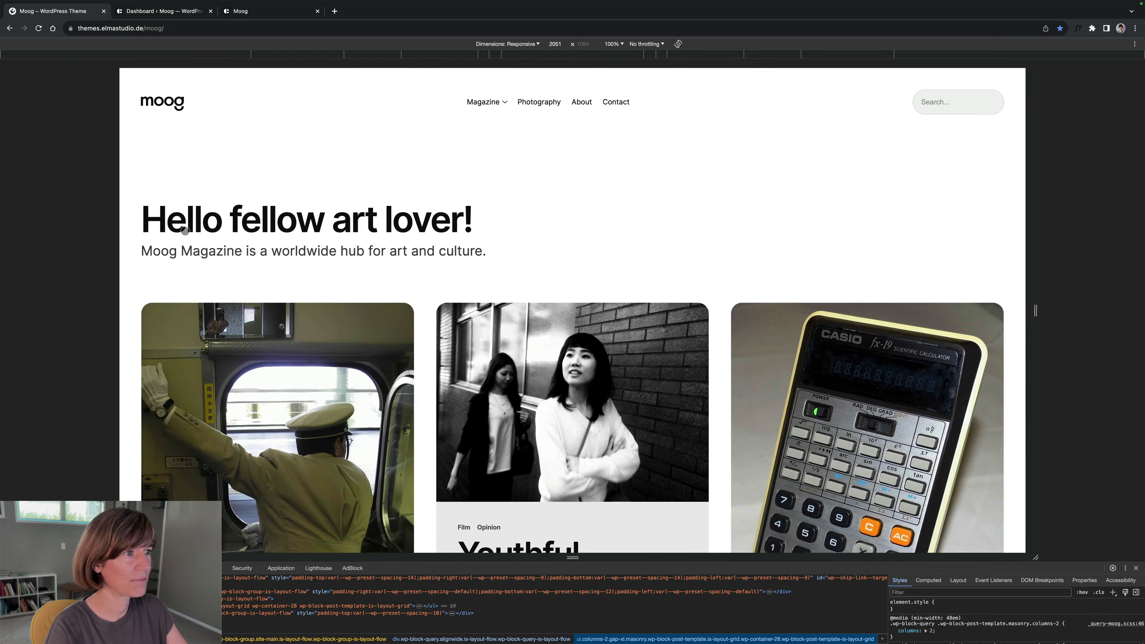
scroll(573, 311, down, 15)
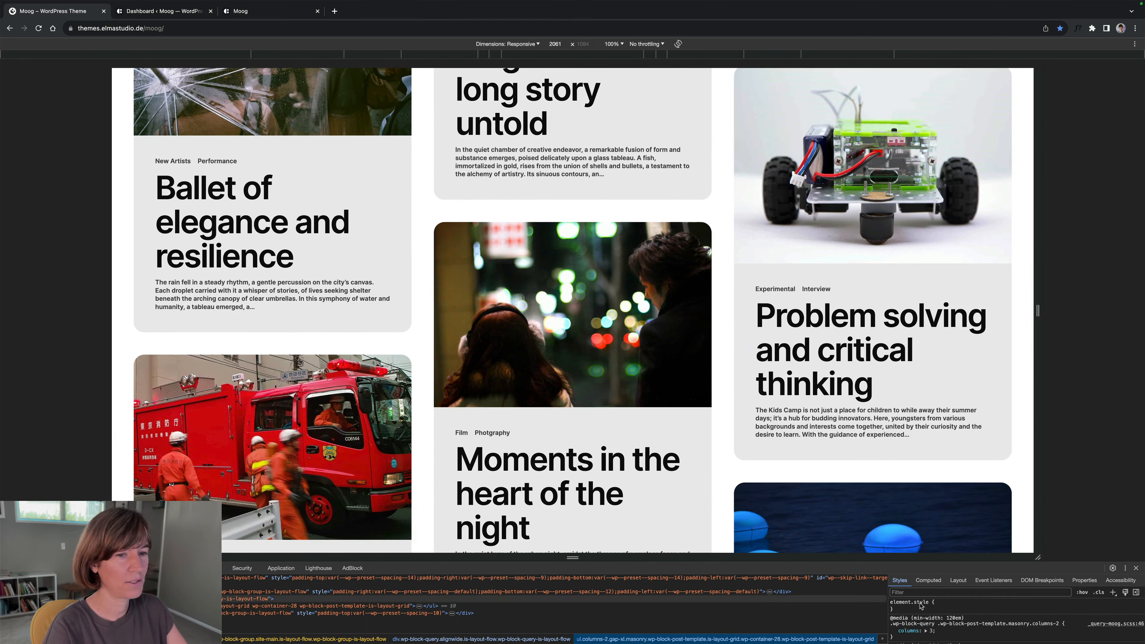
click(1136, 568)
scroll(725, 354, up, 20)
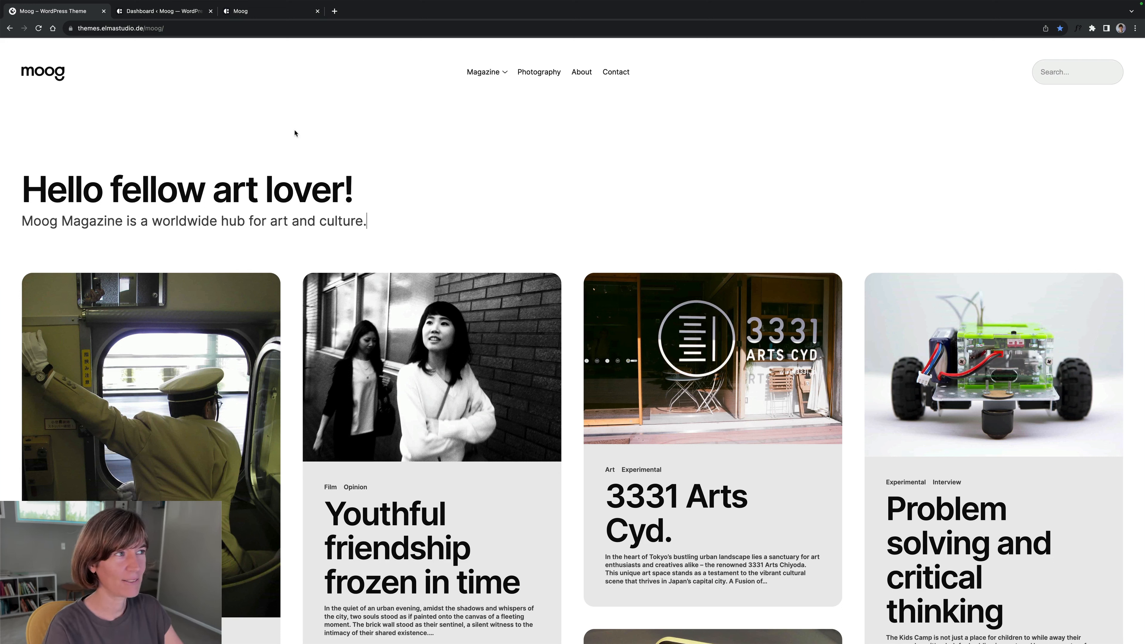
Switch to the local Moog site's WordPress dashboard and open the style variations in the site editor.
click(136, 12)
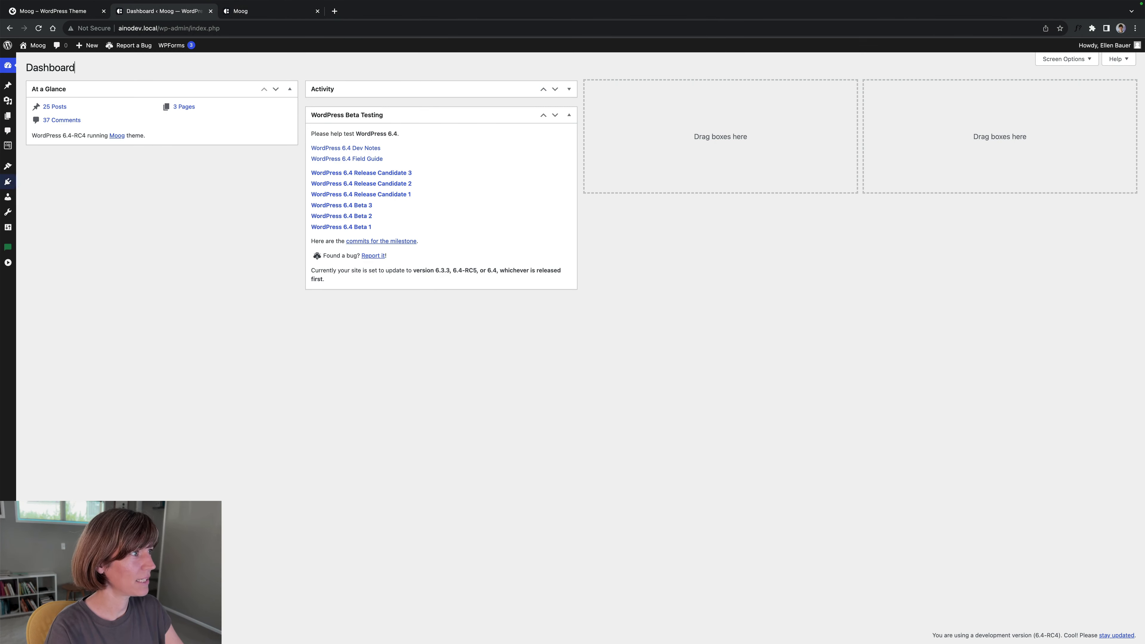
mouse_move(15, 168)
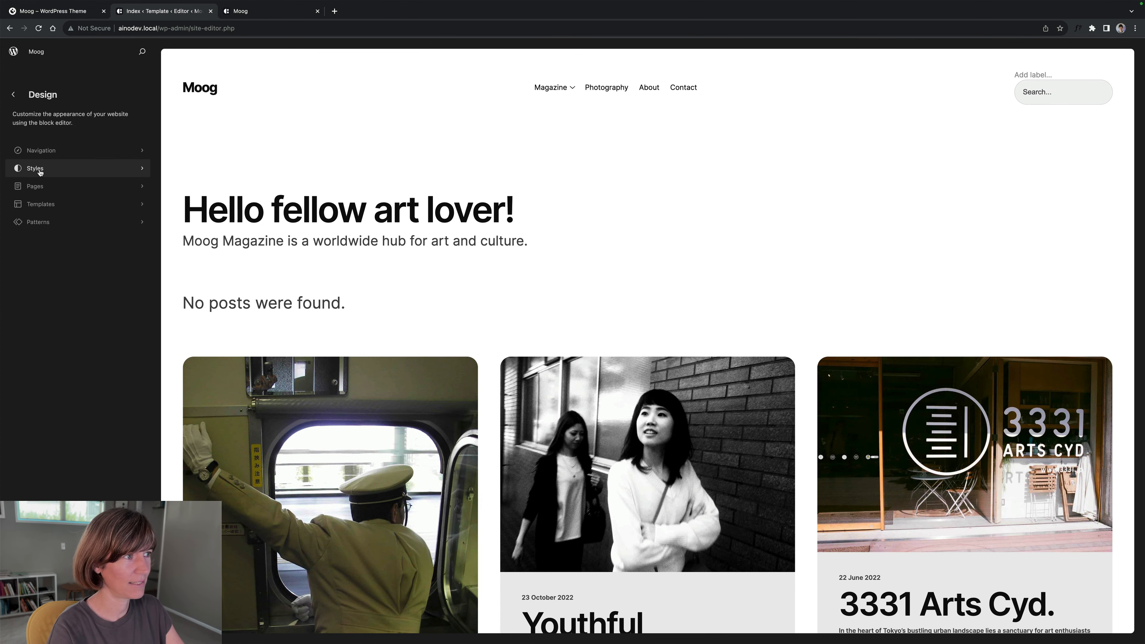
click(40, 172)
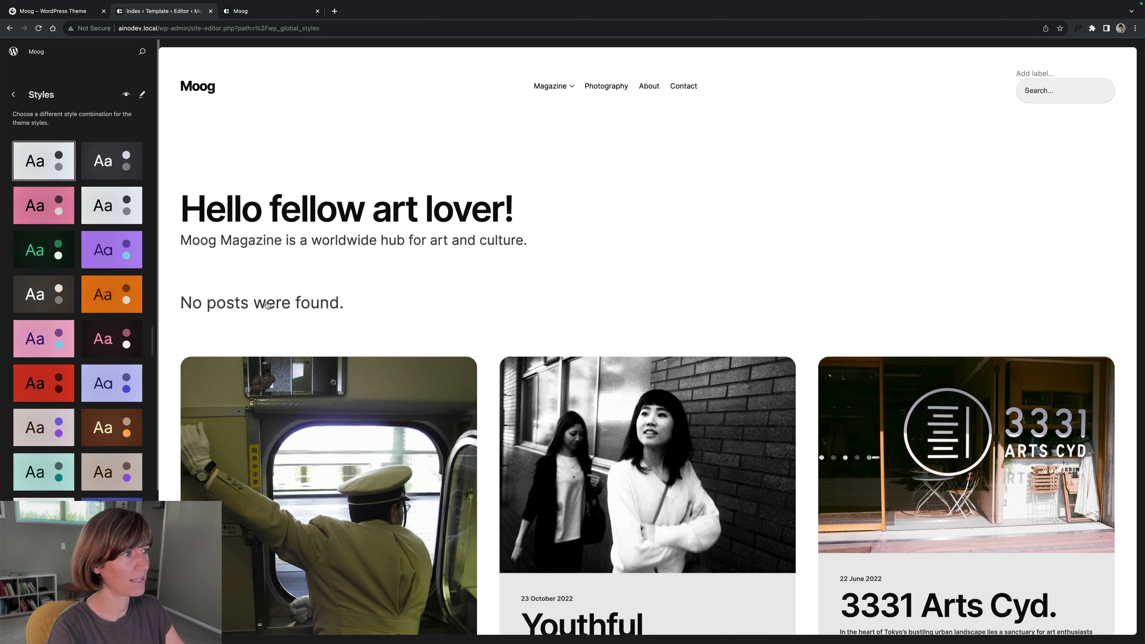
Apply the Aurora style variation and look through the post grid in the editor preview.
click(106, 164)
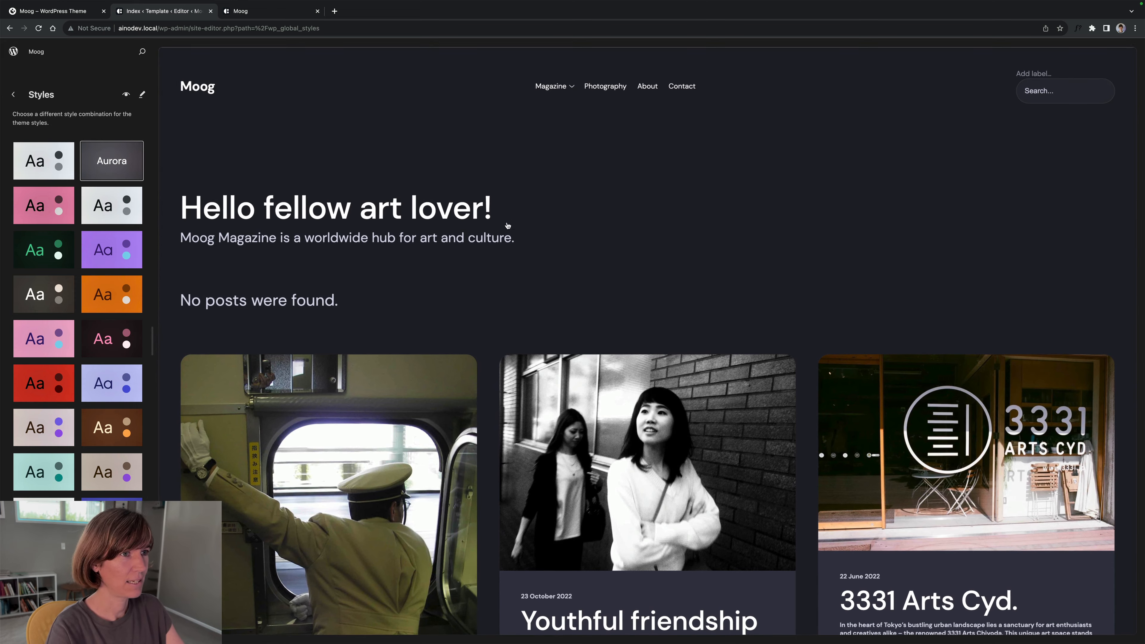
scroll(507, 225, down, 10)
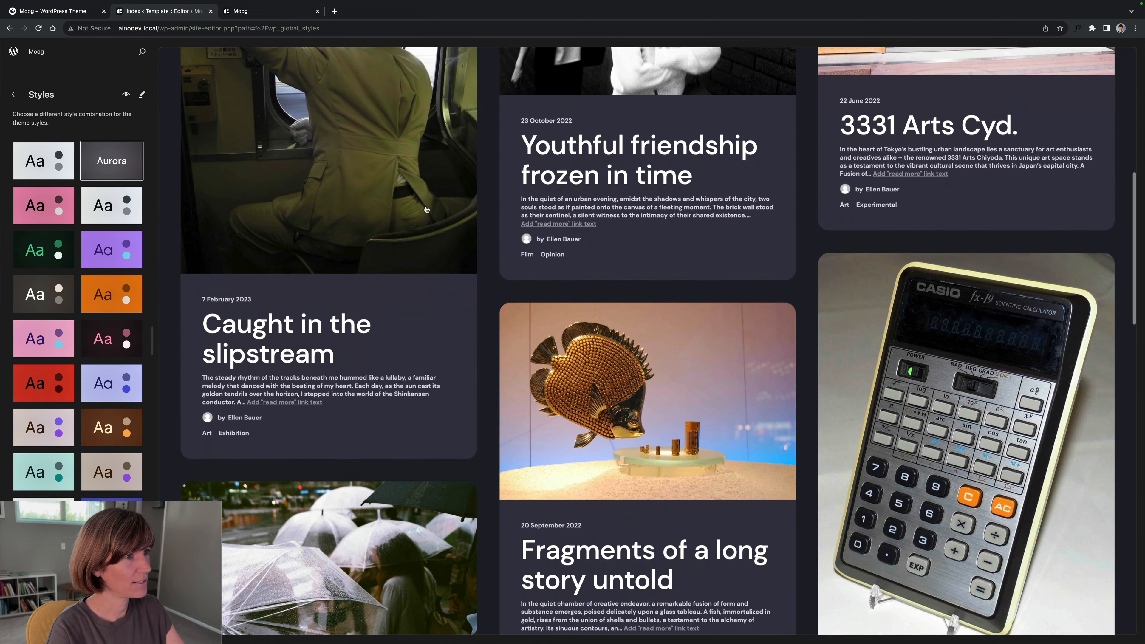
scroll(477, 223, down, 20)
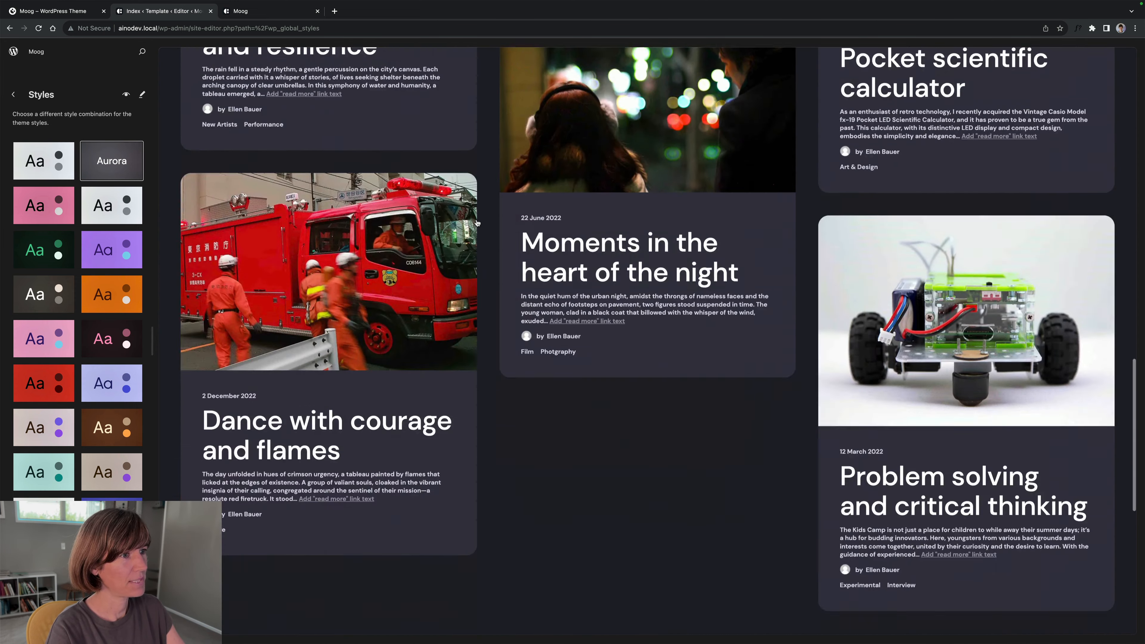
scroll(318, 205, up, 20)
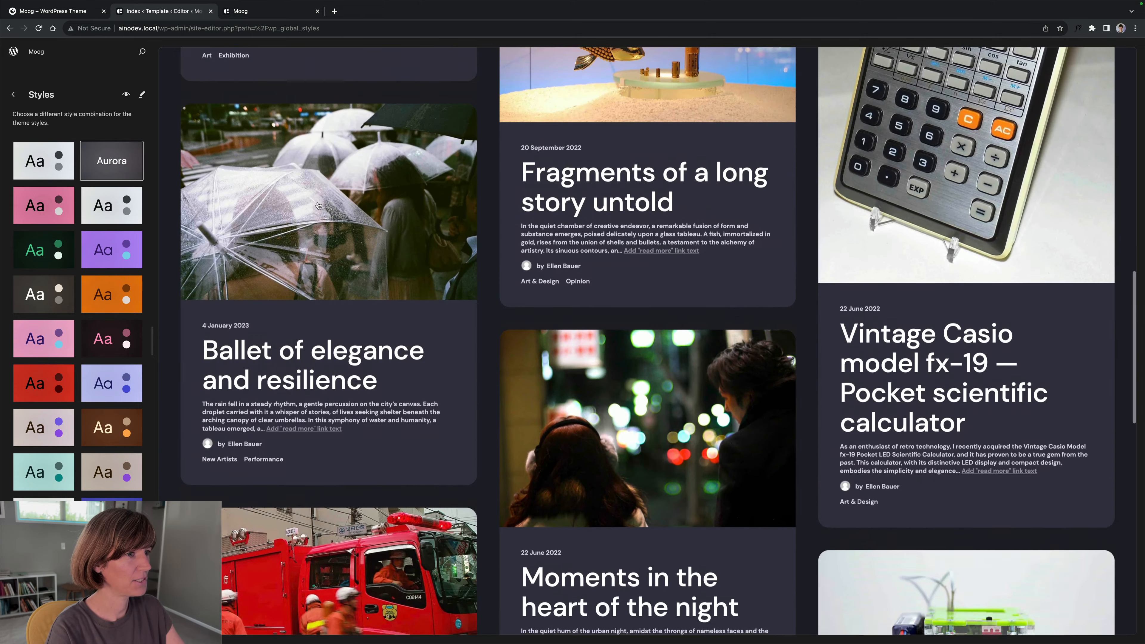
scroll(320, 205, up, 9)
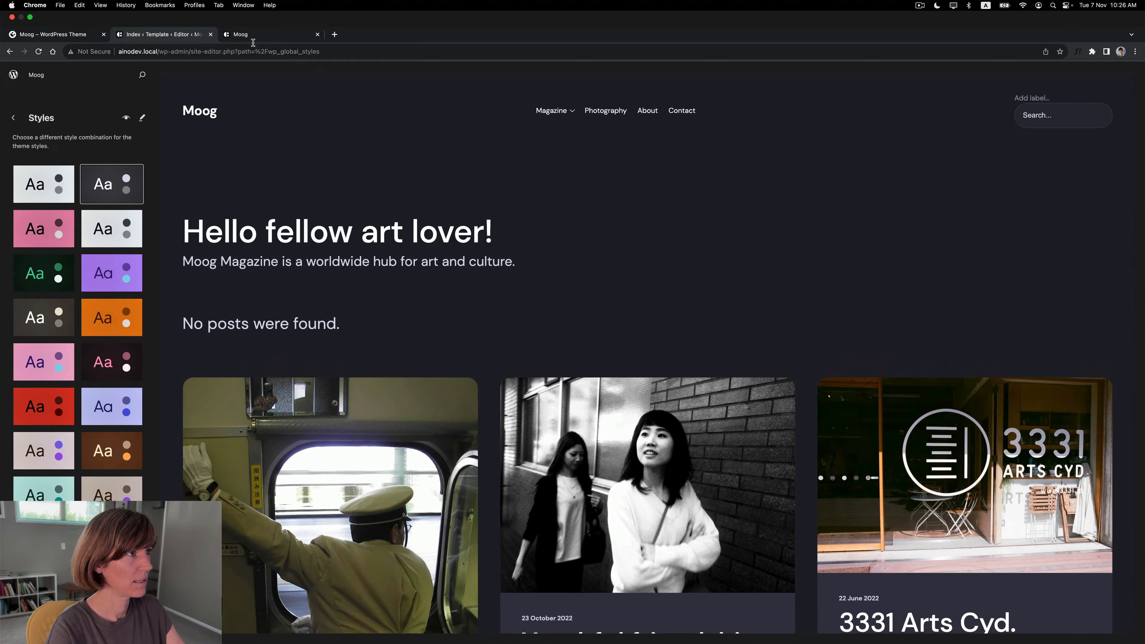
Switch to the live Moog site and review the Aurora home page down to the newsletter footer.
click(252, 35)
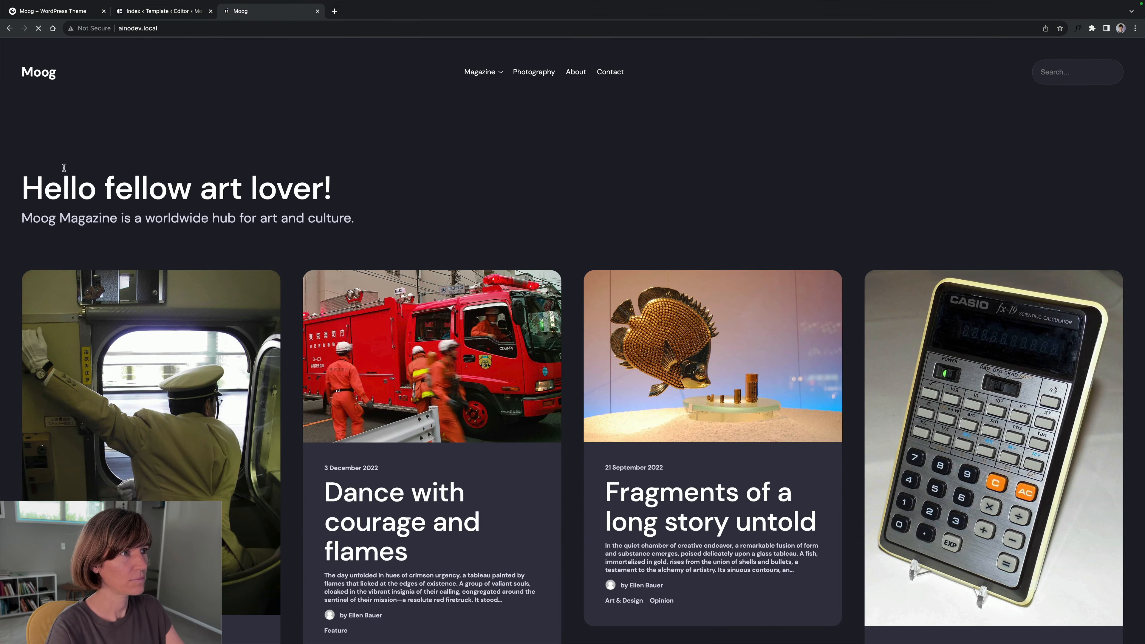
scroll(64, 167, down, 20)
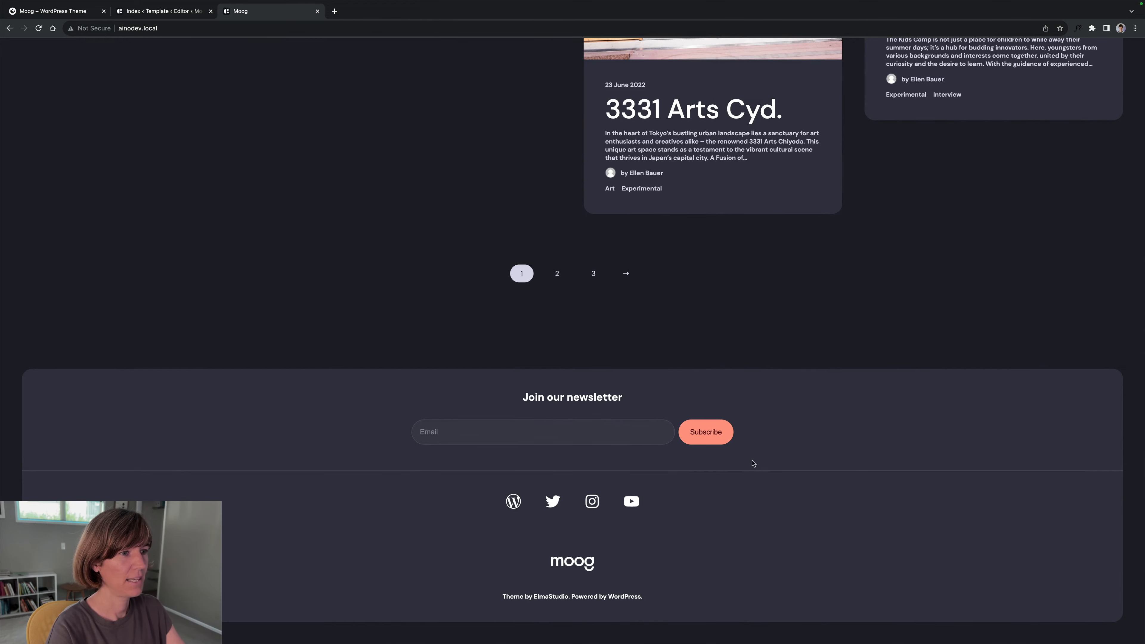
scroll(265, 295, up, 20)
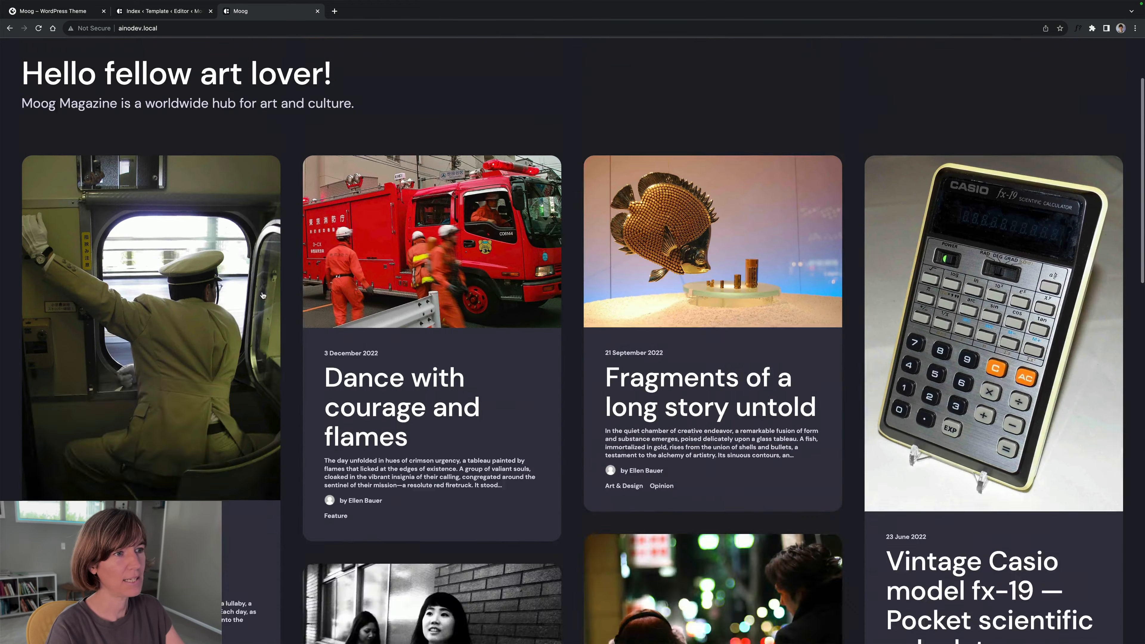
Open the post "Dance with courage and flames" and look through its text, comment form and featured articles.
click(343, 382)
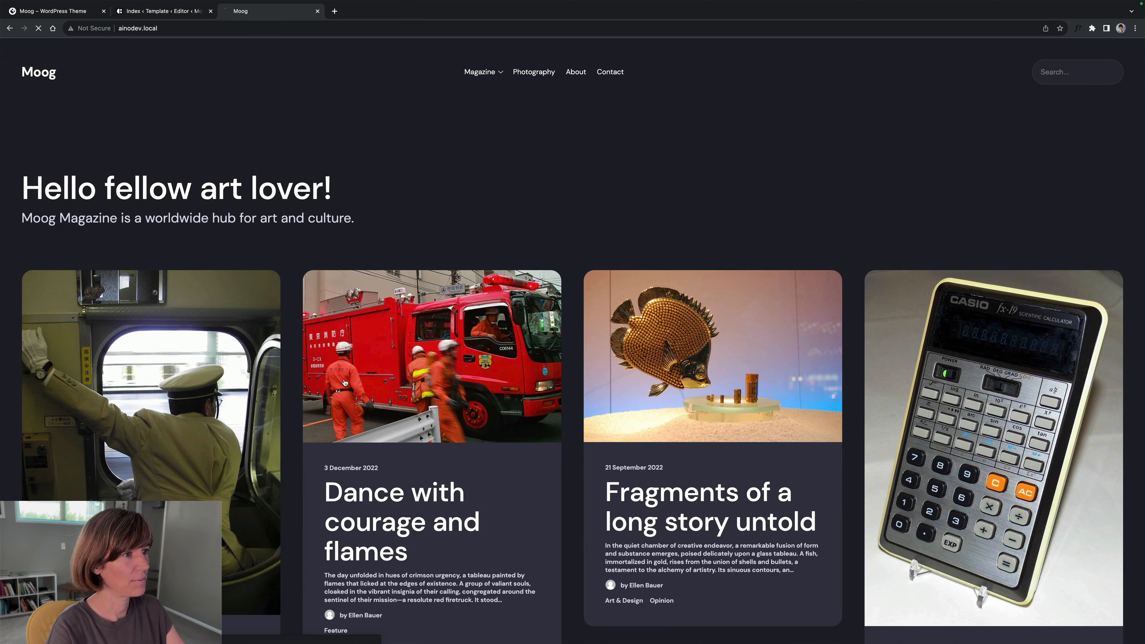
scroll(315, 296, down, 20)
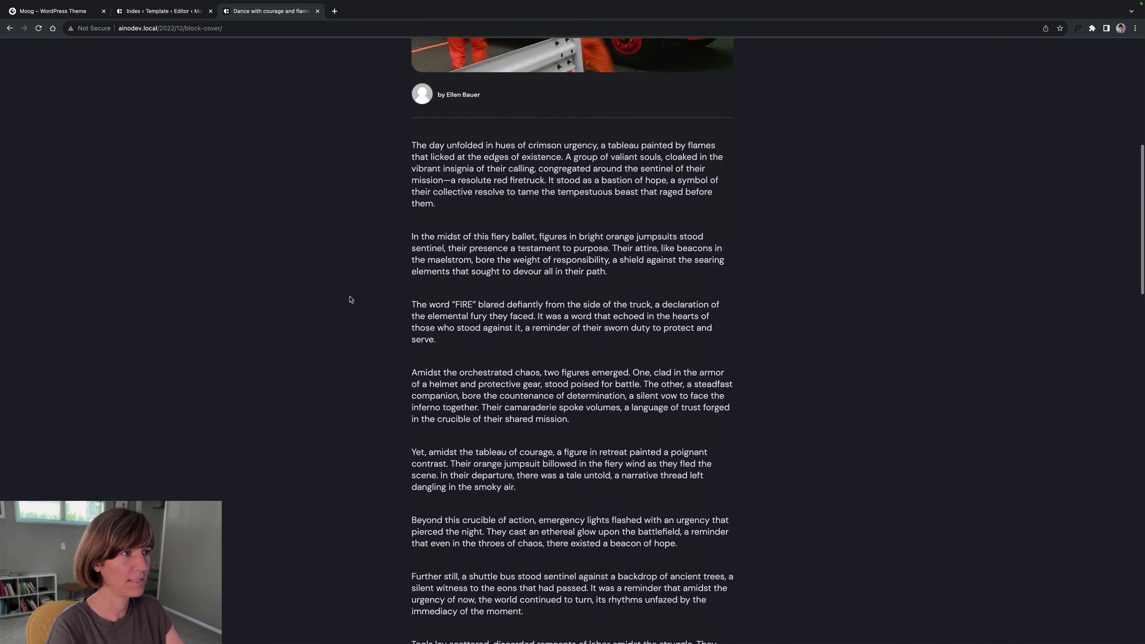
scroll(351, 300, down, 15)
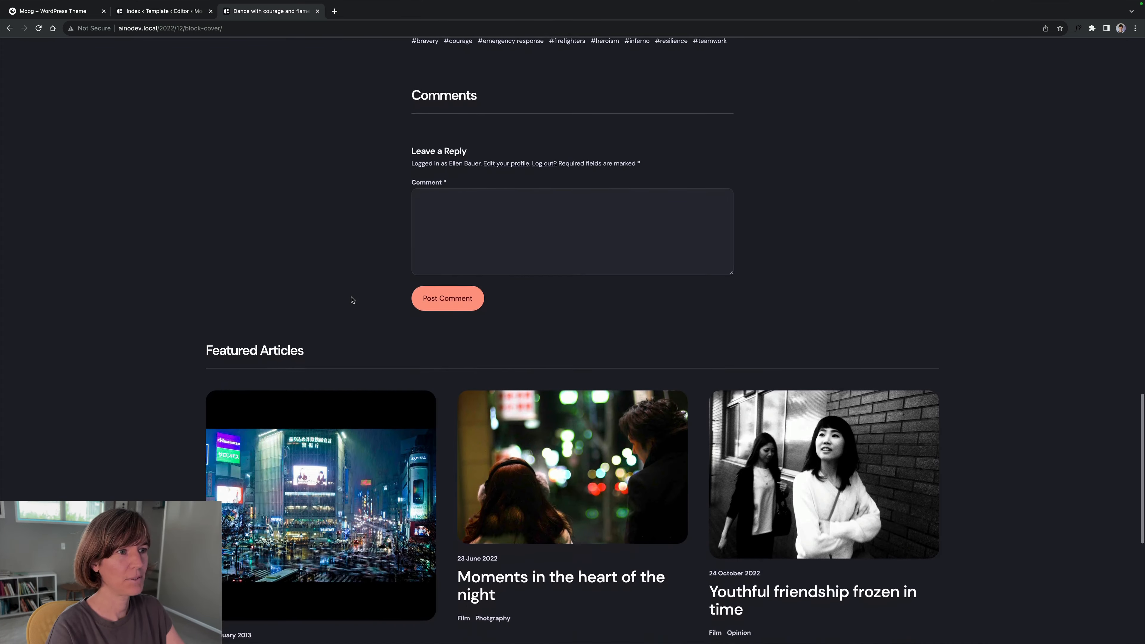
scroll(352, 301, up, 20)
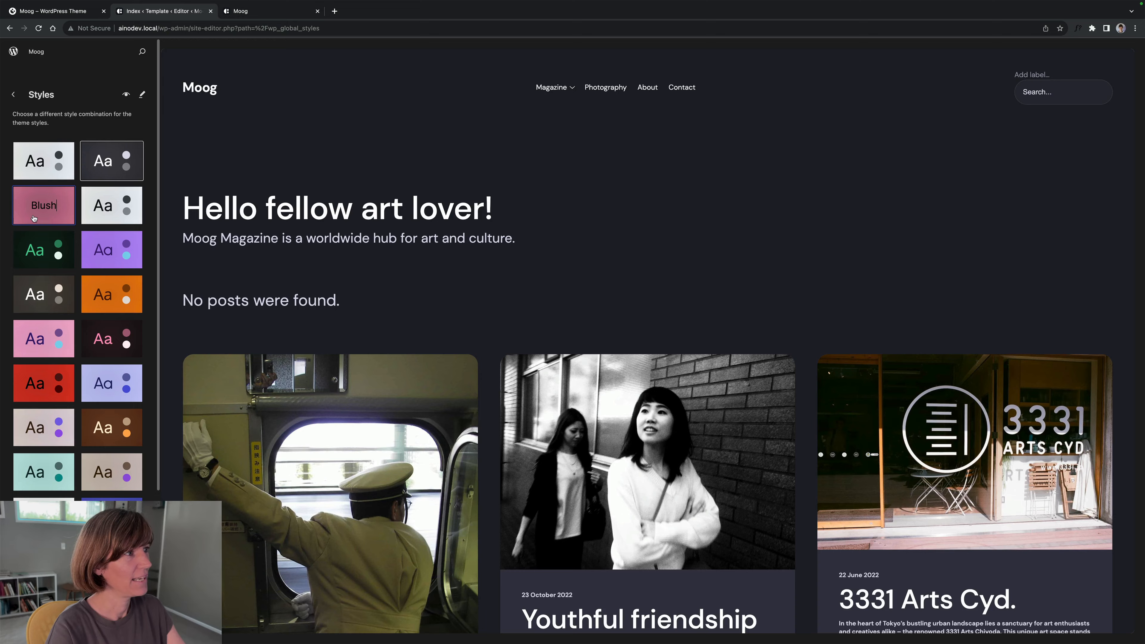
Apply the Blush style variation in the site editor and review it on the live home page down to the footer.
click(35, 219)
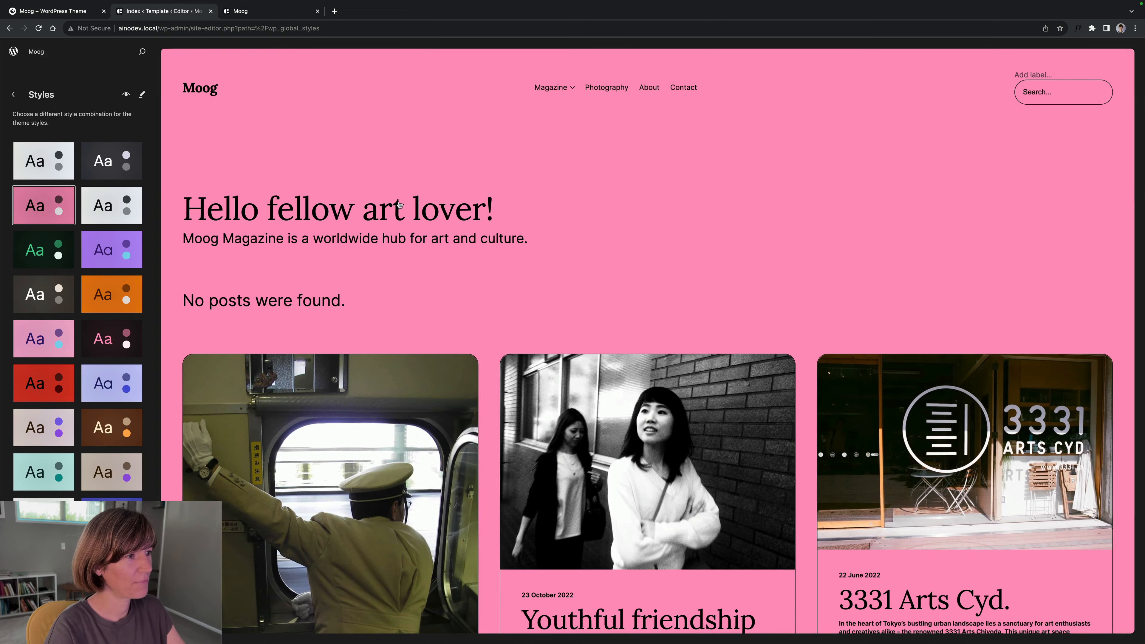
click(246, 11)
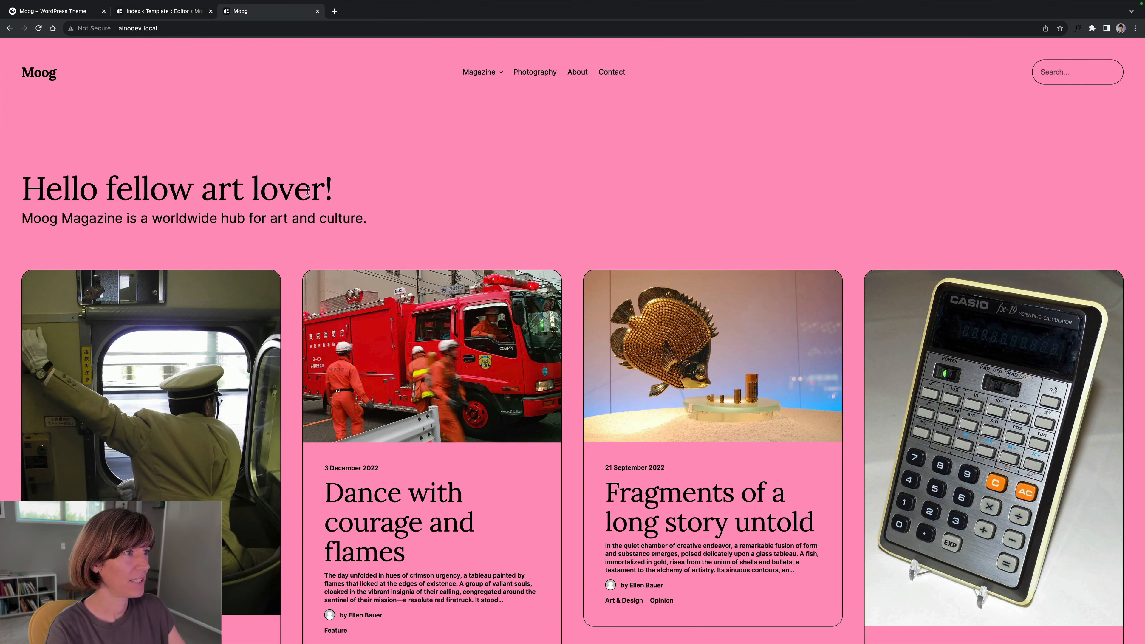
scroll(429, 202, down, 20)
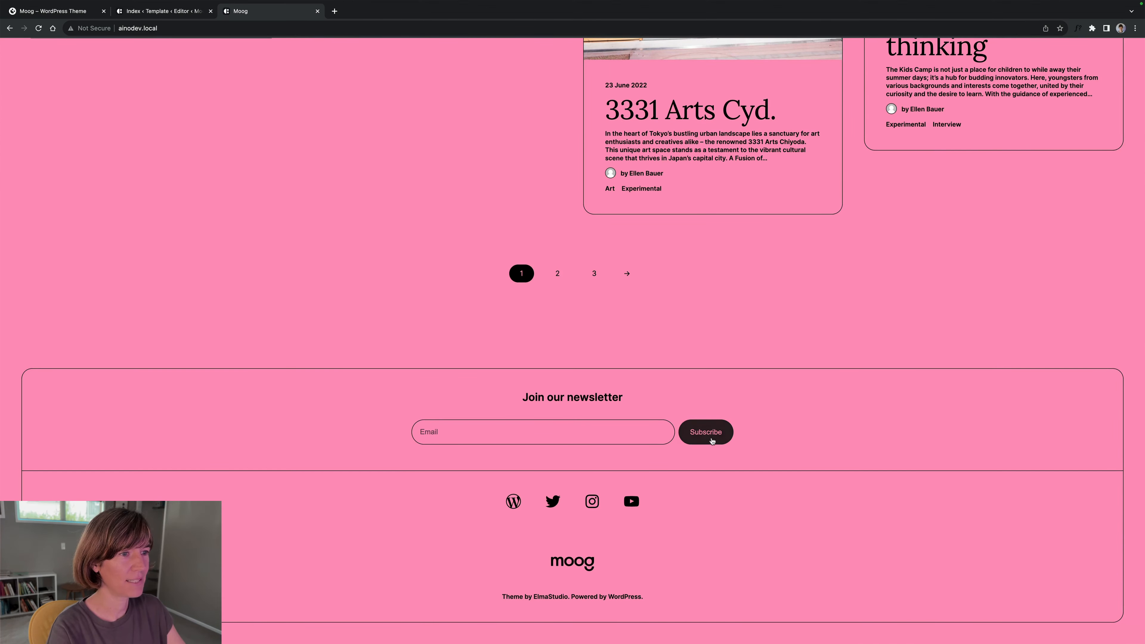
scroll(411, 384, up, 20)
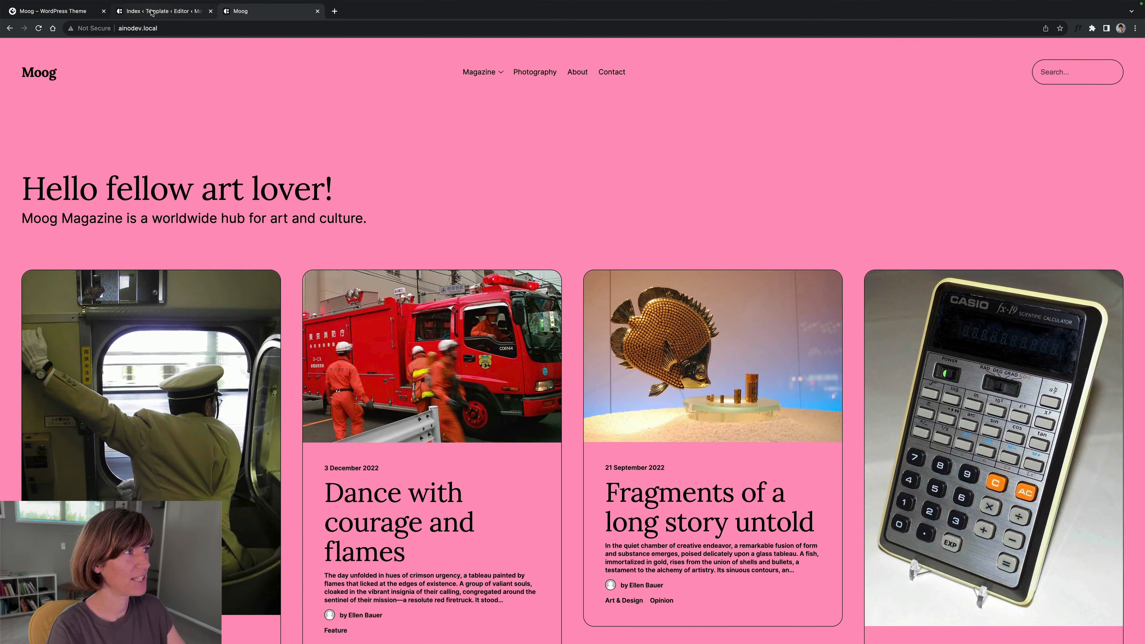
Return to the site editor and try the Classic style variation, followed by Dewy.
click(152, 11)
click(112, 205)
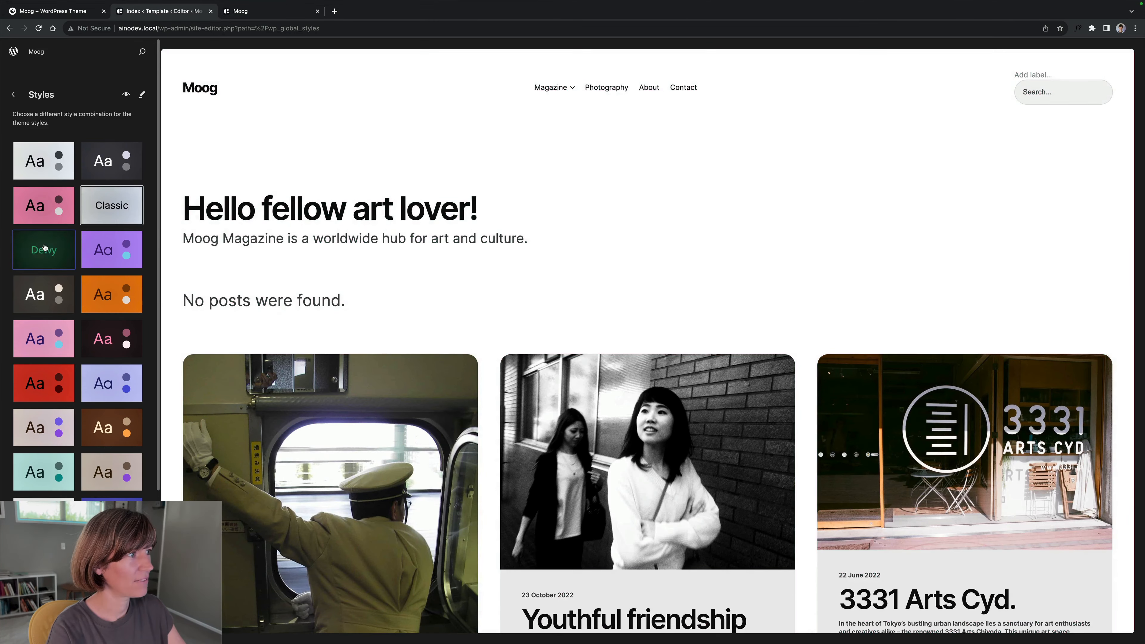
click(43, 250)
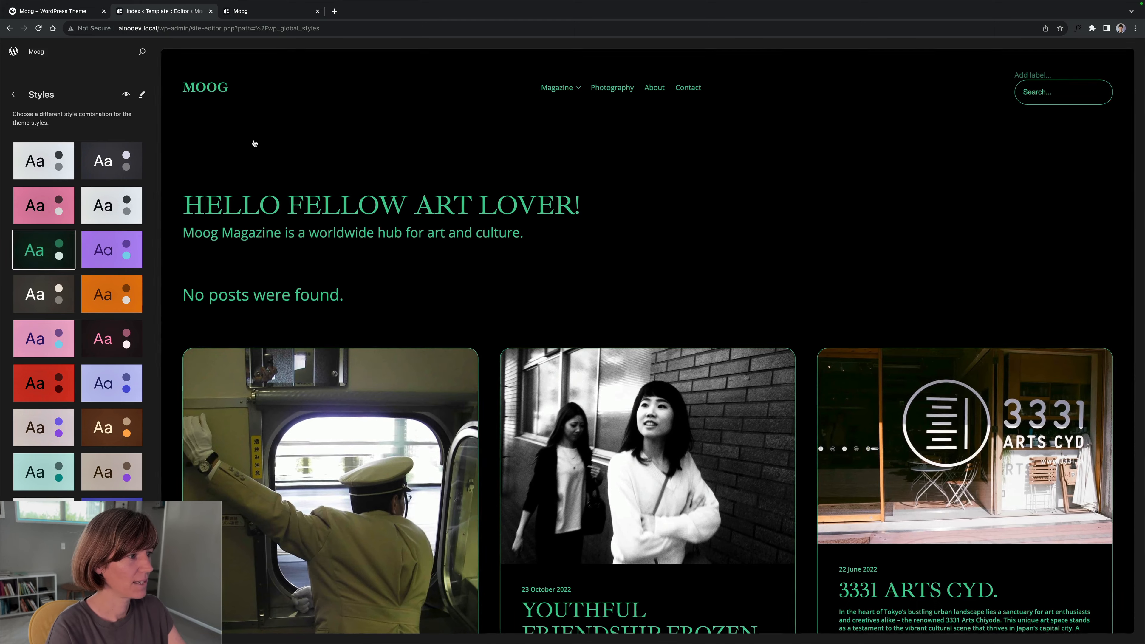
Check the Dewy style on the reloaded live home page and through the post "Caught in the slipstream".
click(240, 10)
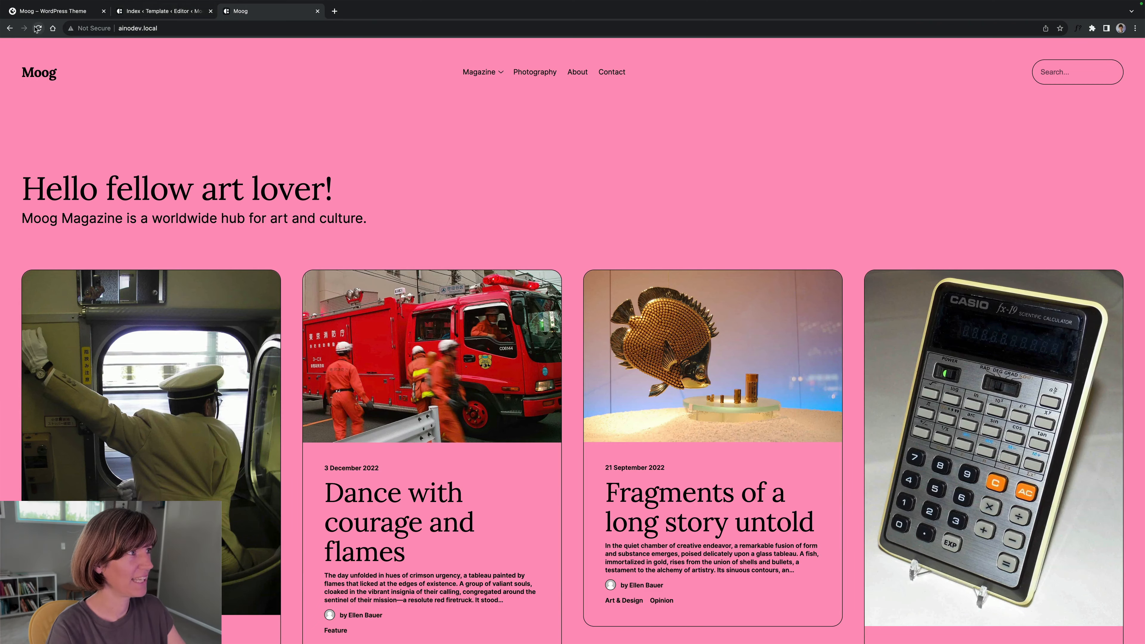
scroll(31, 116, down, 20)
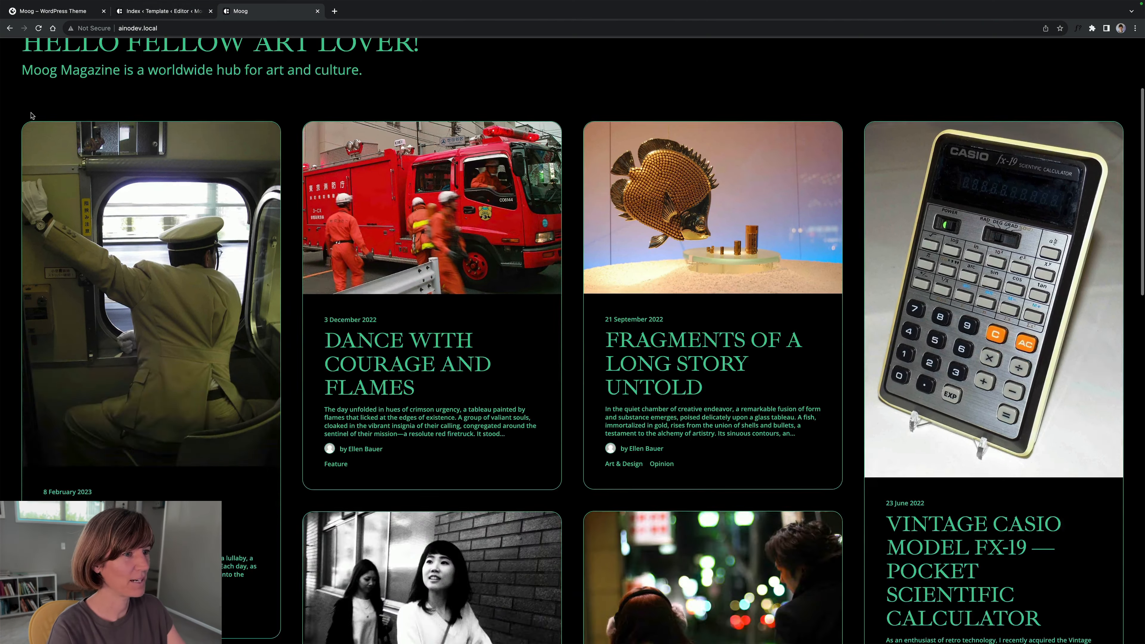
scroll(97, 122, up, 20)
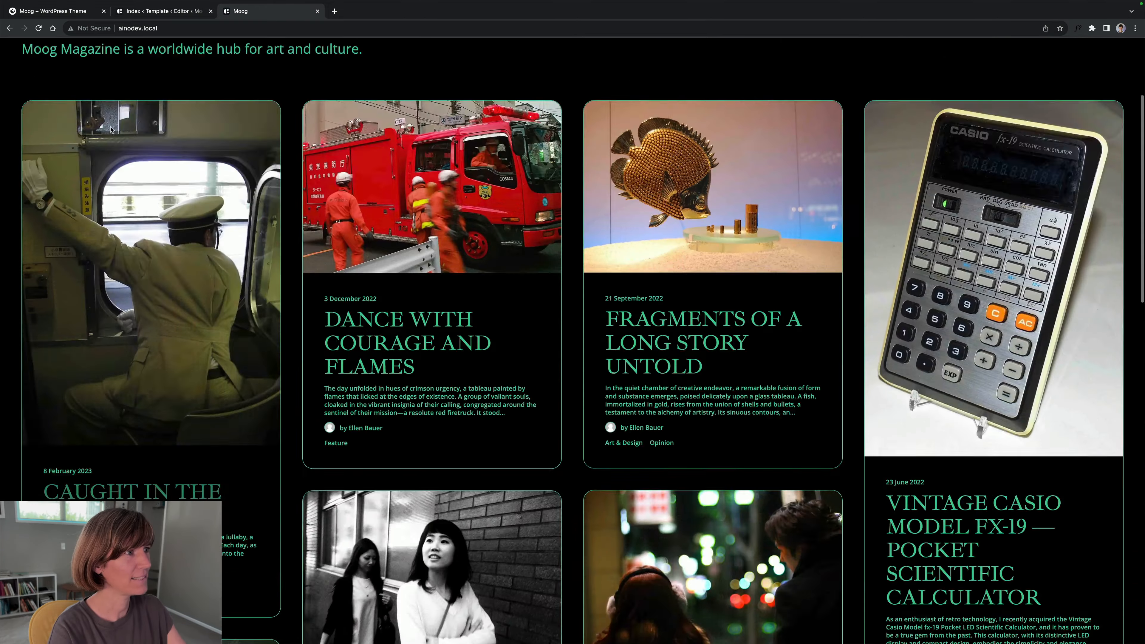
click(180, 303)
scroll(383, 250, down, 20)
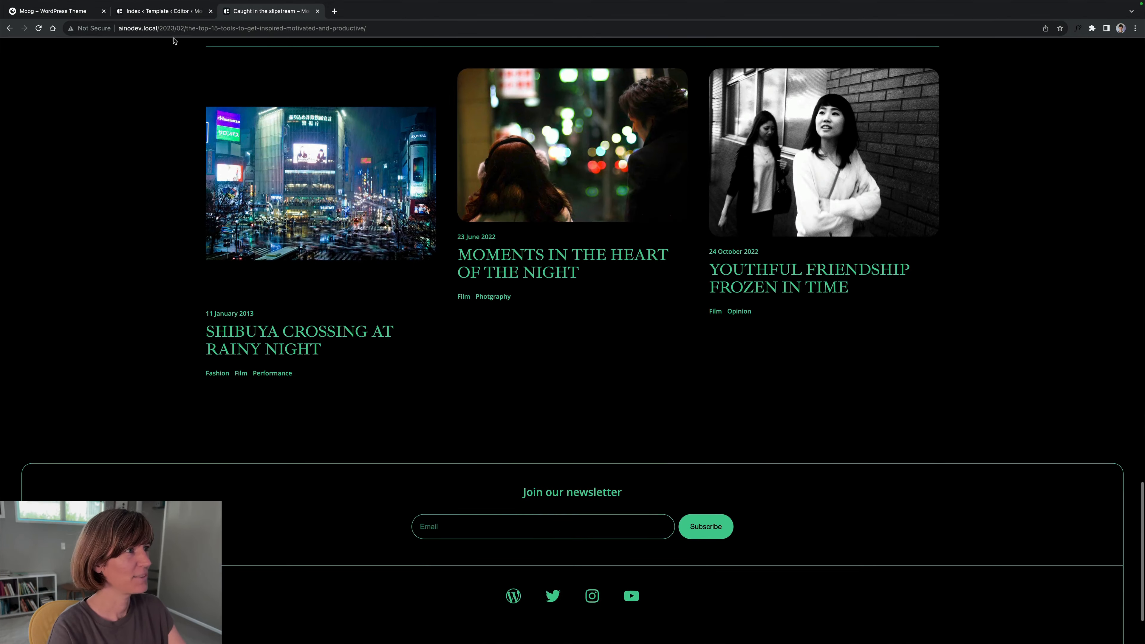
Go back to the site editor's style variations and try Dune and Enchanted, viewing the post grid in each.
click(173, 14)
click(112, 249)
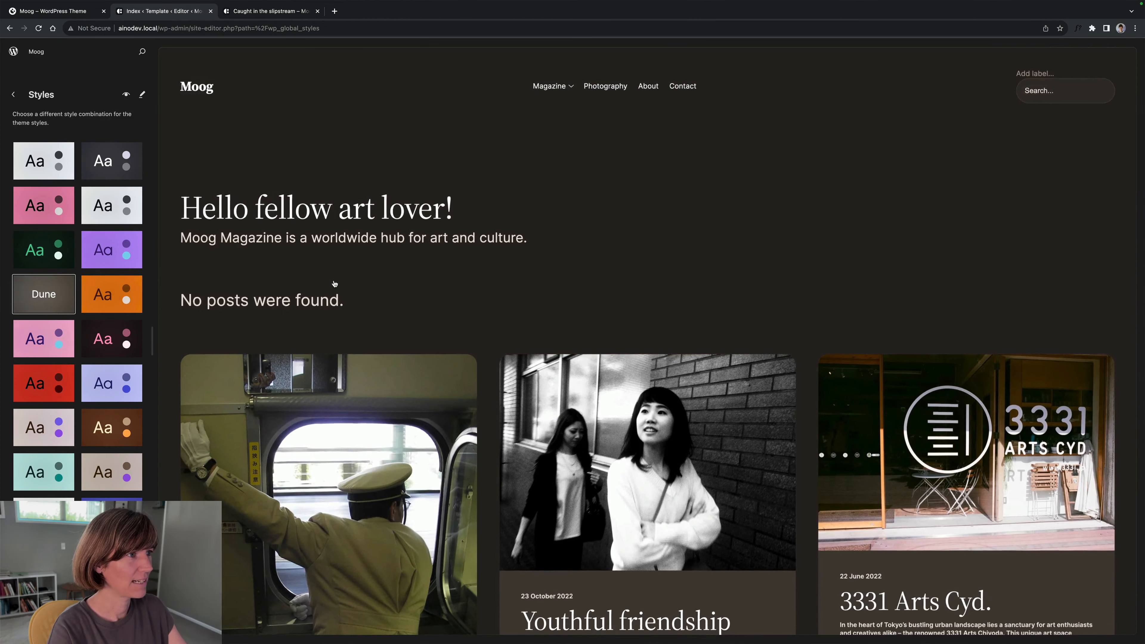
scroll(243, 313, down, 2)
scroll(518, 391, down, 4)
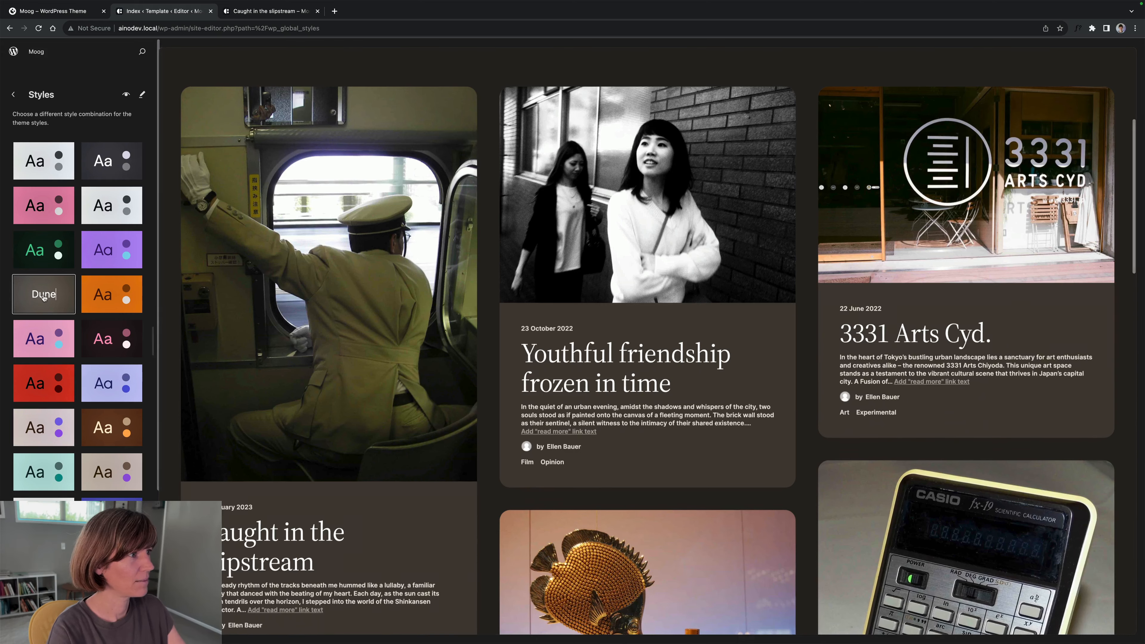
click(105, 300)
scroll(504, 409, down, 7)
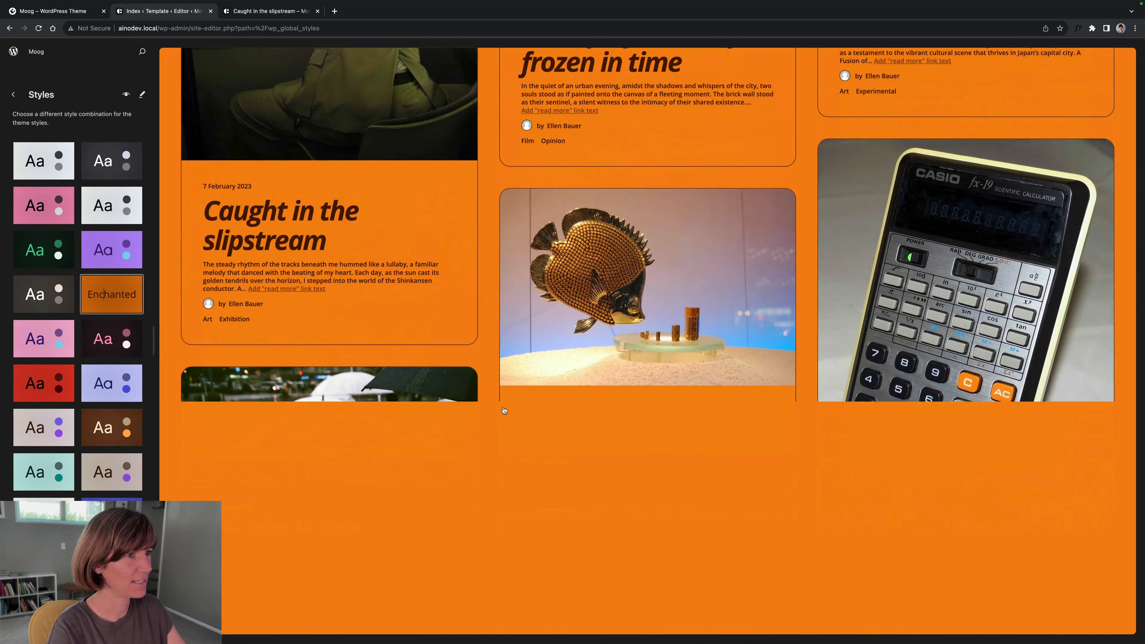
Try the Enigmatic style variation, switch to Essence and look down its post grid.
click(40, 338)
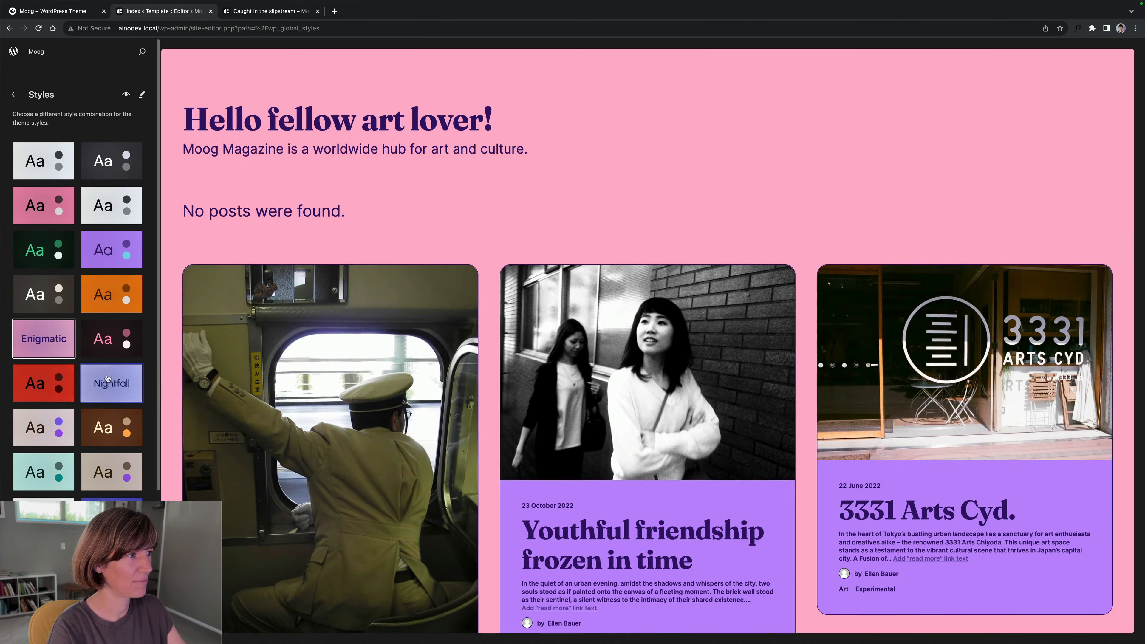
click(112, 338)
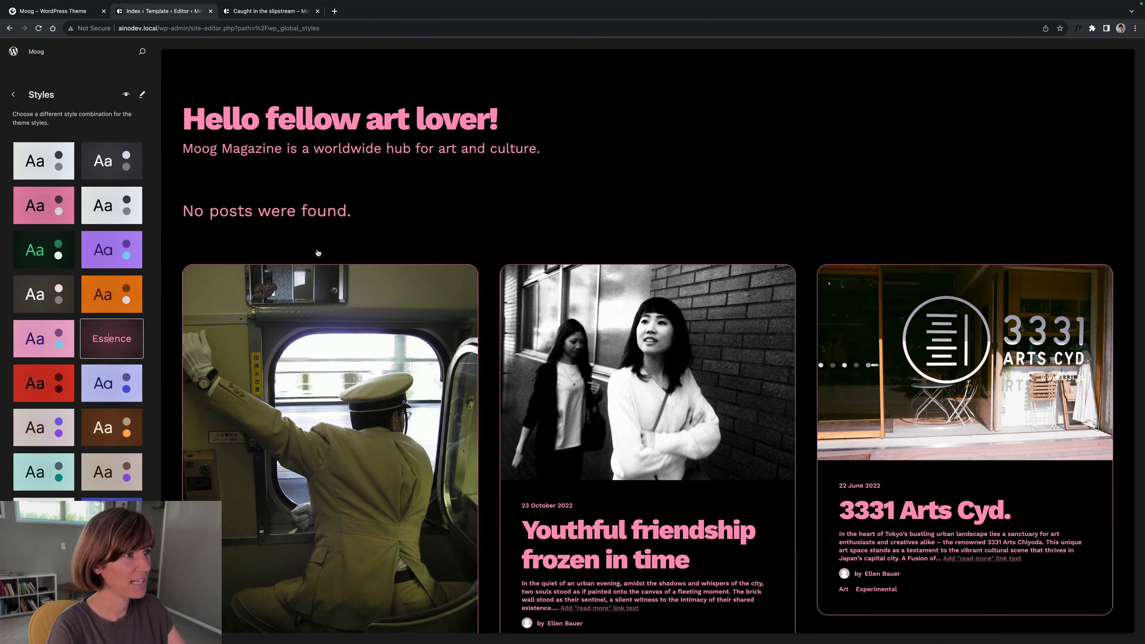
scroll(248, 275, down, 11)
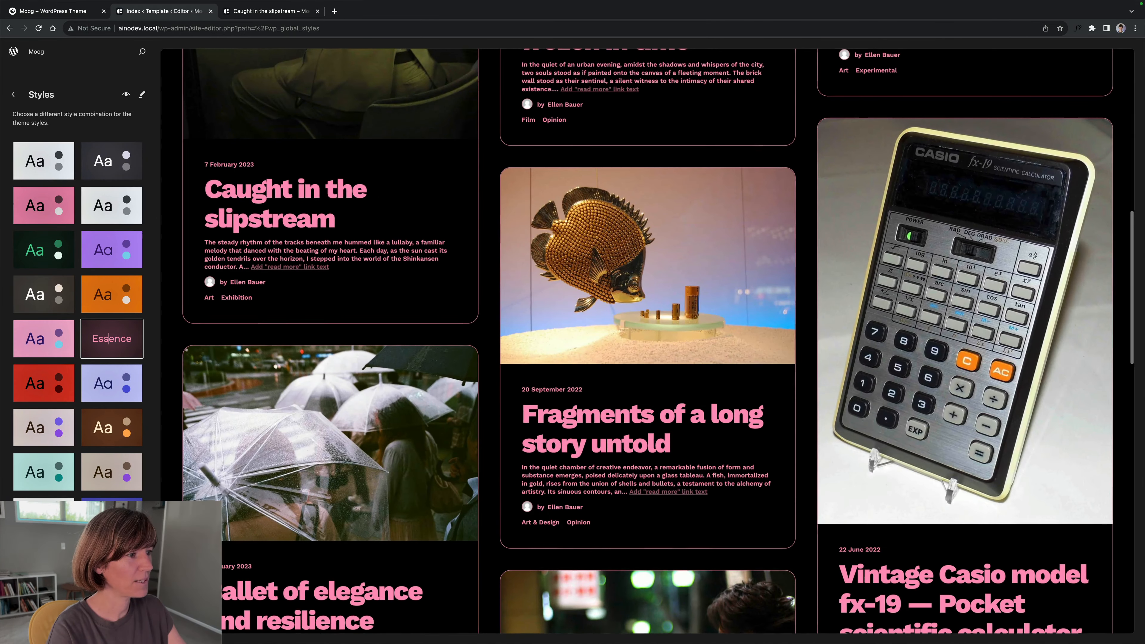
Check the Essence style on the reloaded live post "Caught in the slipstream" and on the site's home page.
click(269, 6)
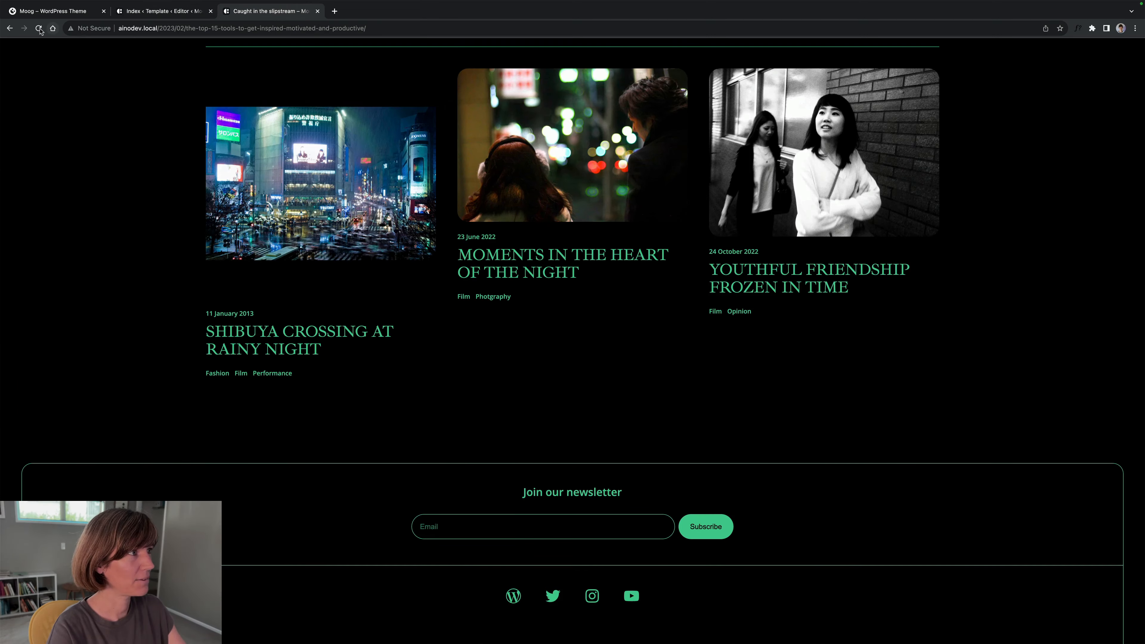
scroll(51, 149, up, 20)
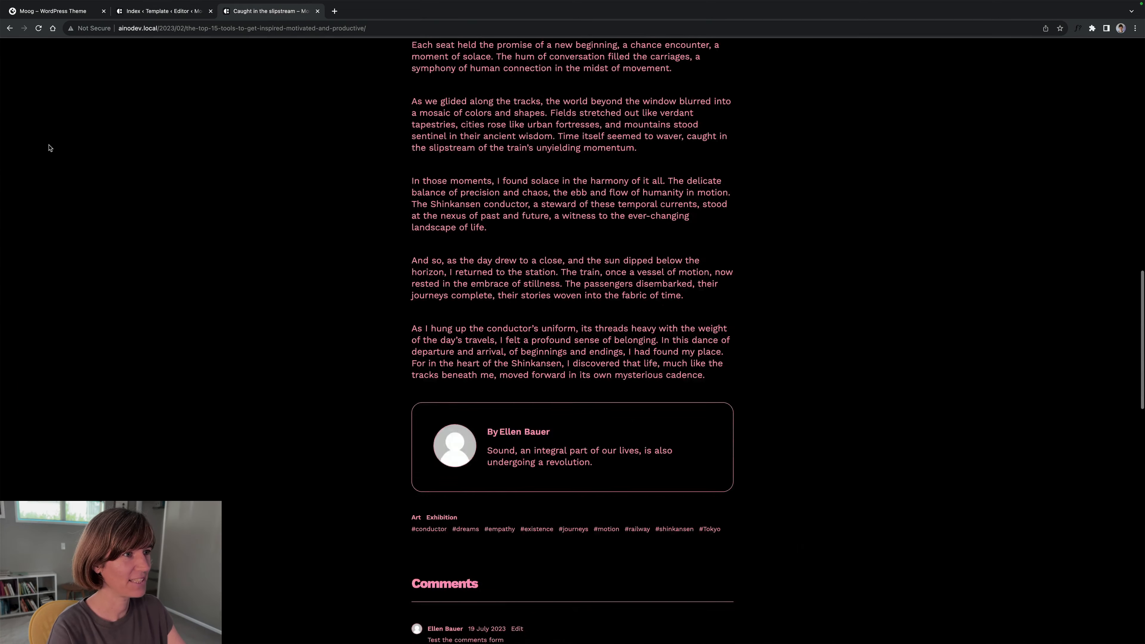
click(58, 87)
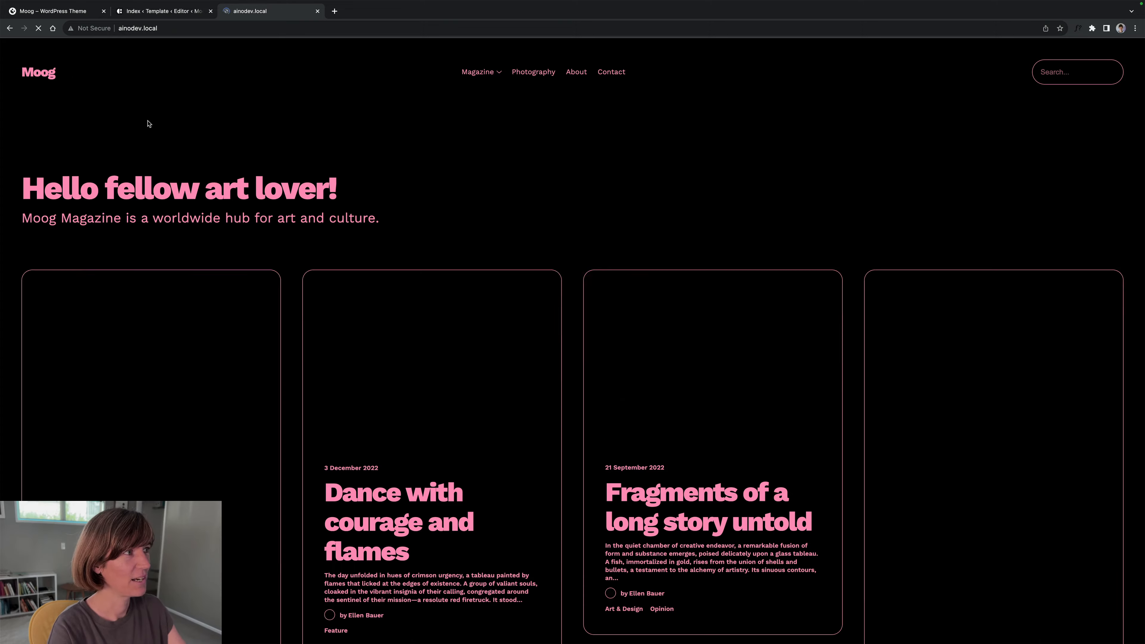
scroll(321, 144, down, 8)
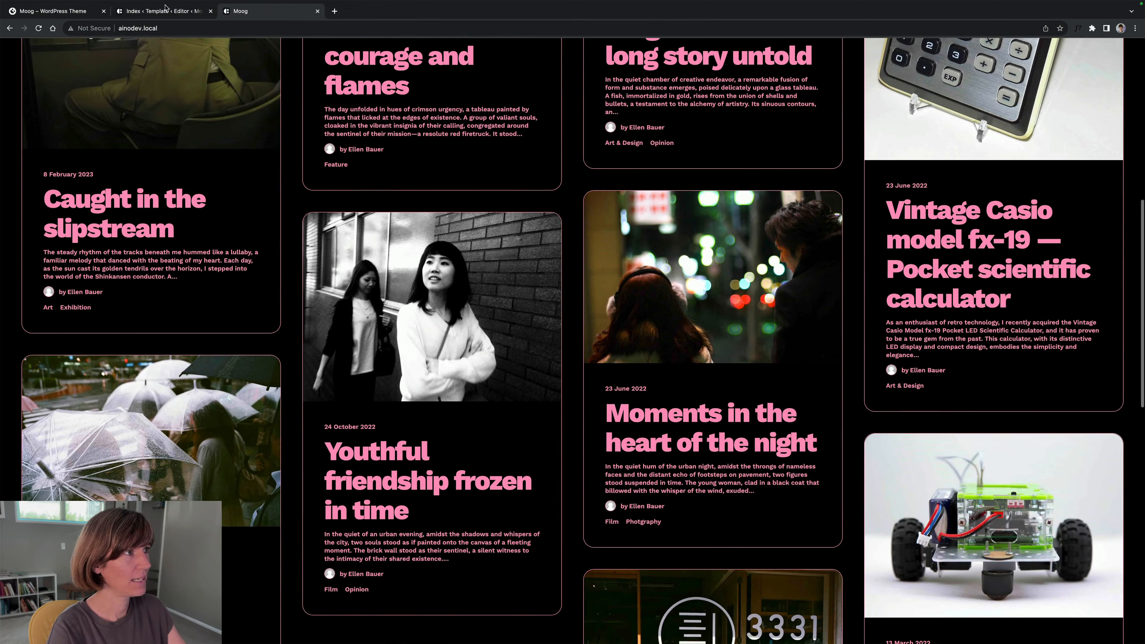
Return to the site editor, apply the Firebrick style variation and look further down the post grid.
click(168, 11)
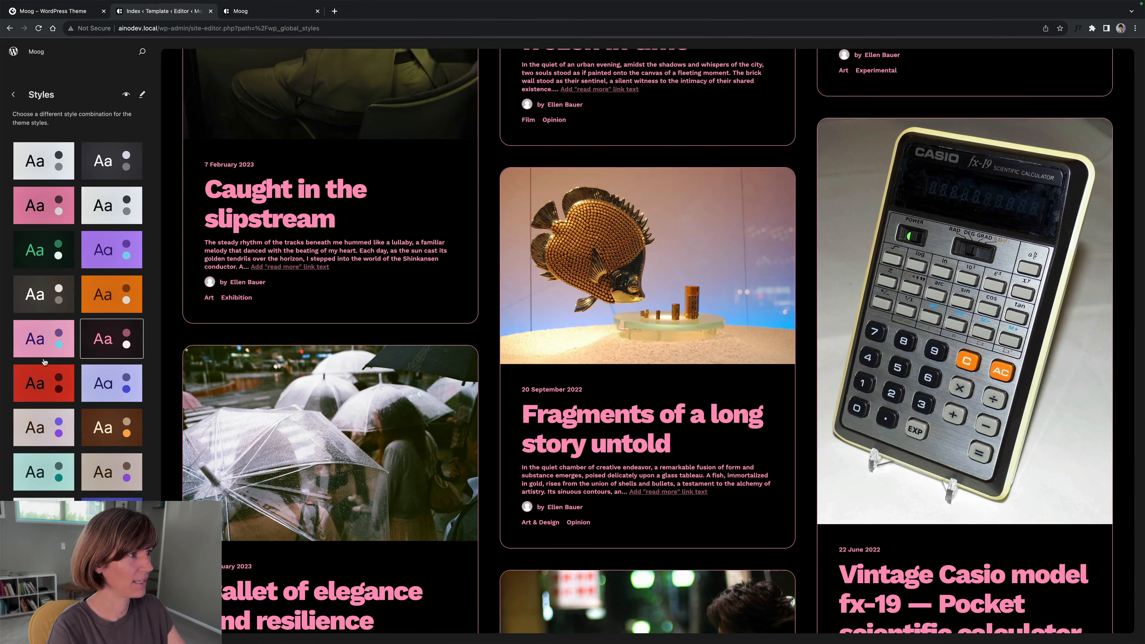
click(44, 381)
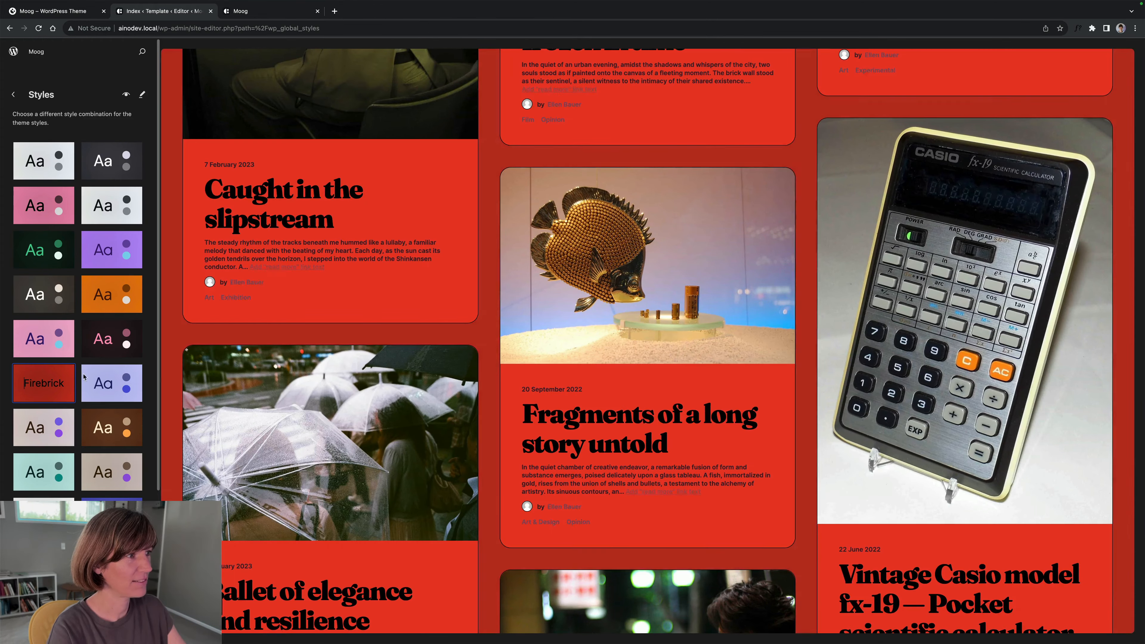
scroll(366, 383, down, 5)
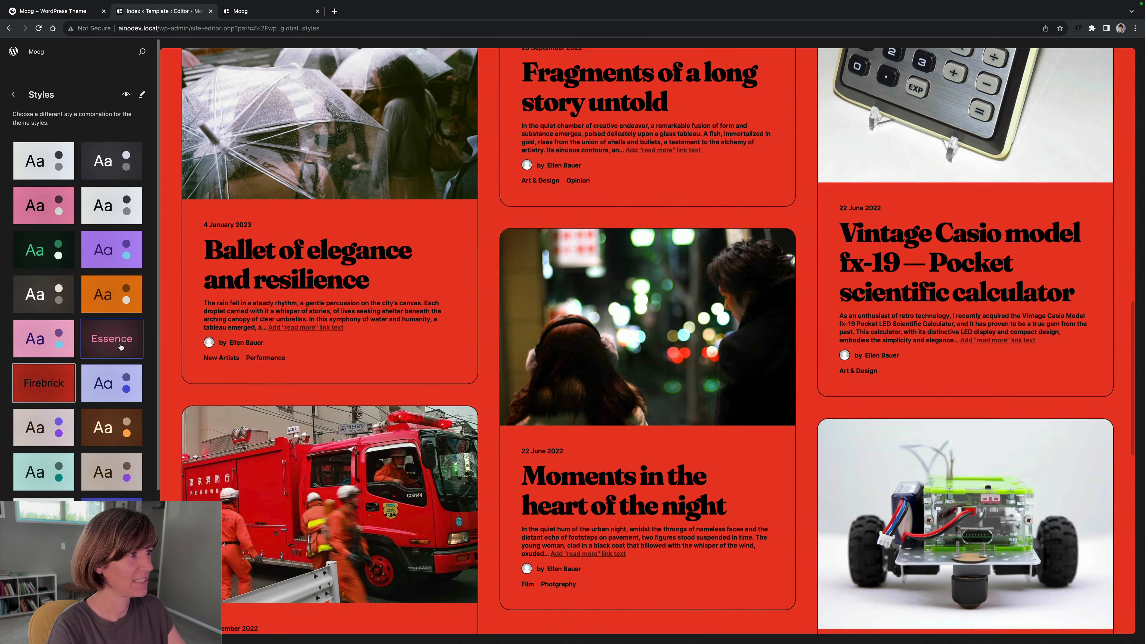
Try the Nightfall and Oasis style variations, viewing the post grid and going back up to the page header.
click(103, 390)
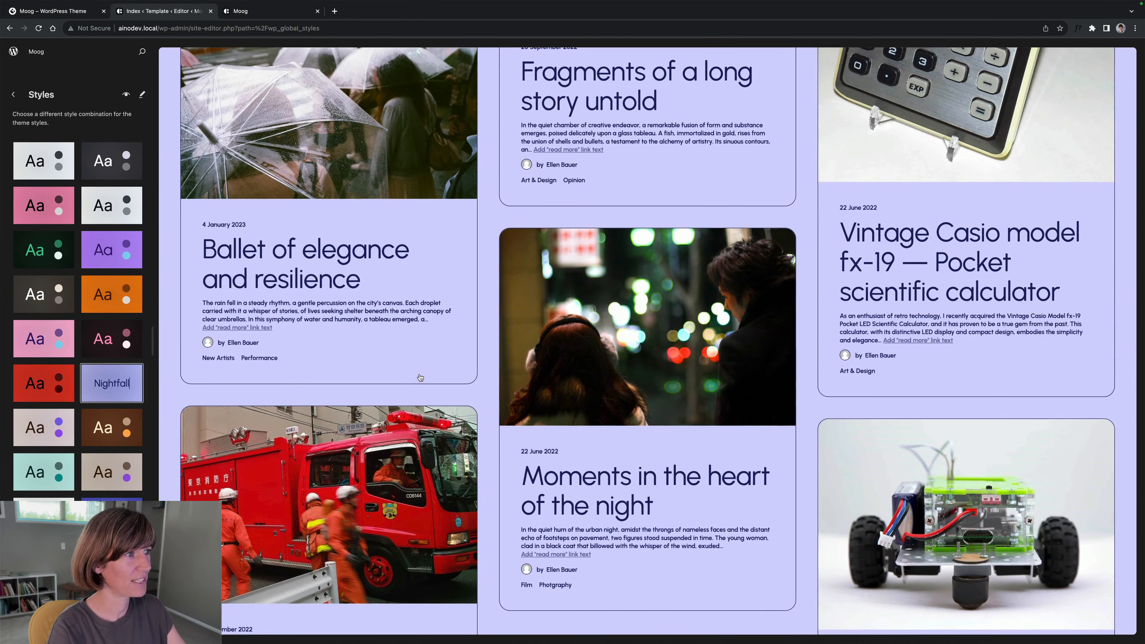
scroll(432, 373, up, 10)
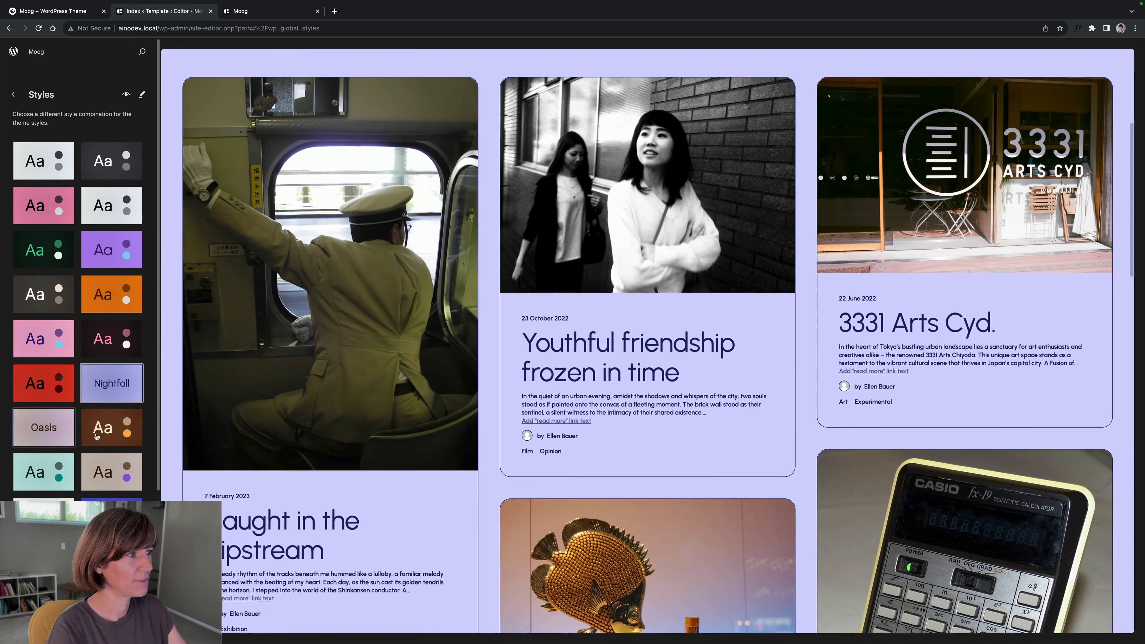
click(44, 427)
scroll(235, 359, up, 6)
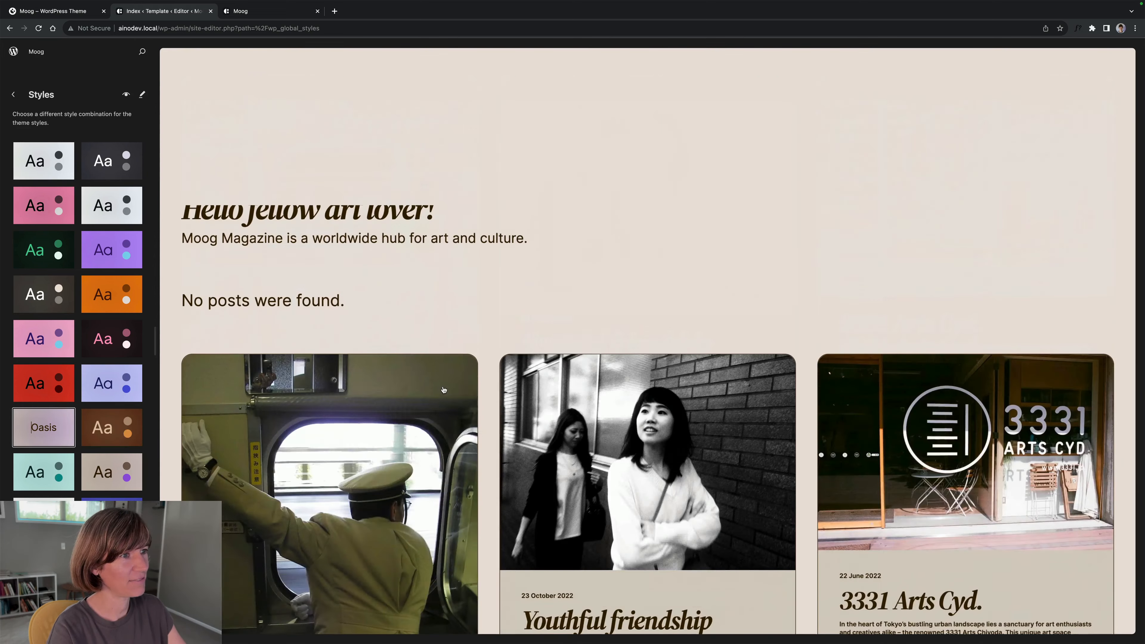
Try the Punch, Revive and Sandstone style variations, comparing the post grid and page header.
click(125, 424)
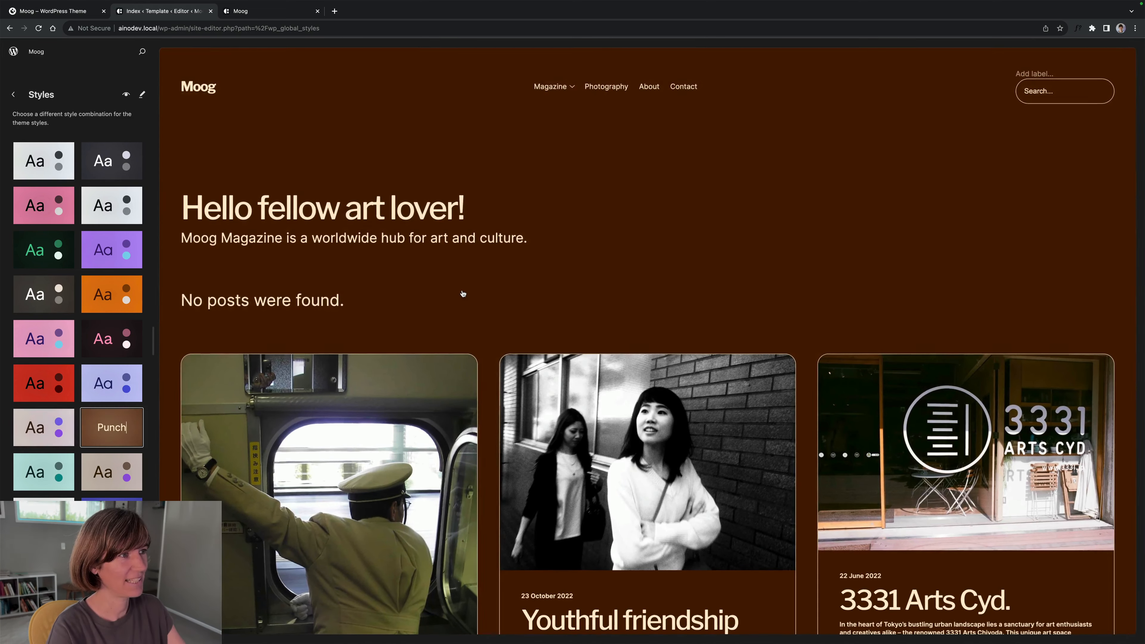
scroll(463, 294, down, 6)
click(43, 471)
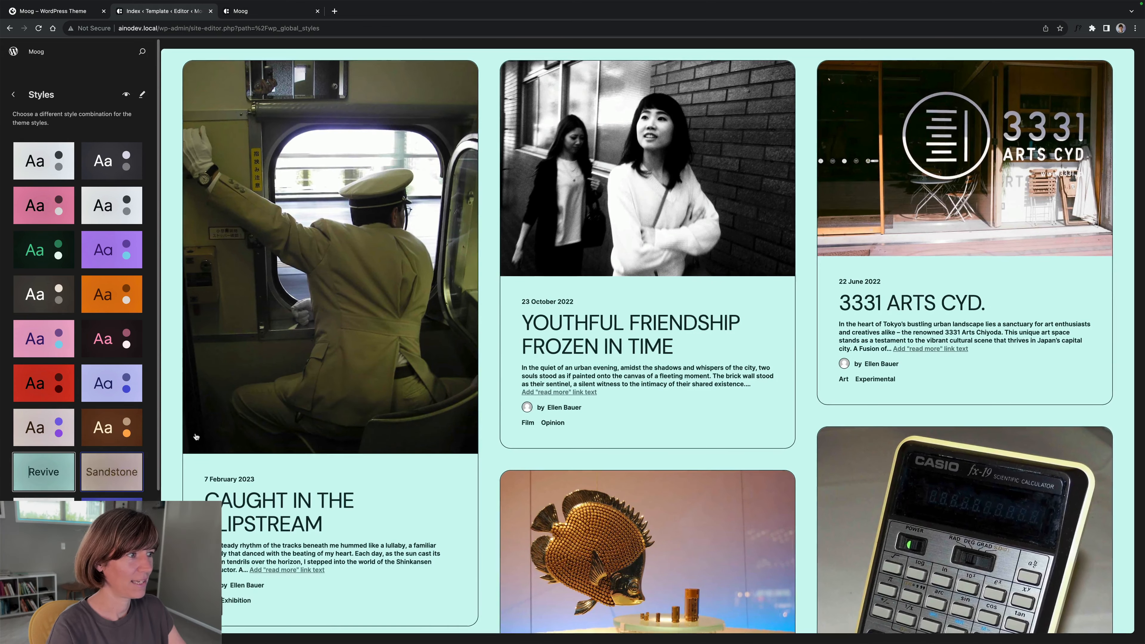
click(112, 471)
scroll(264, 432, up, 6)
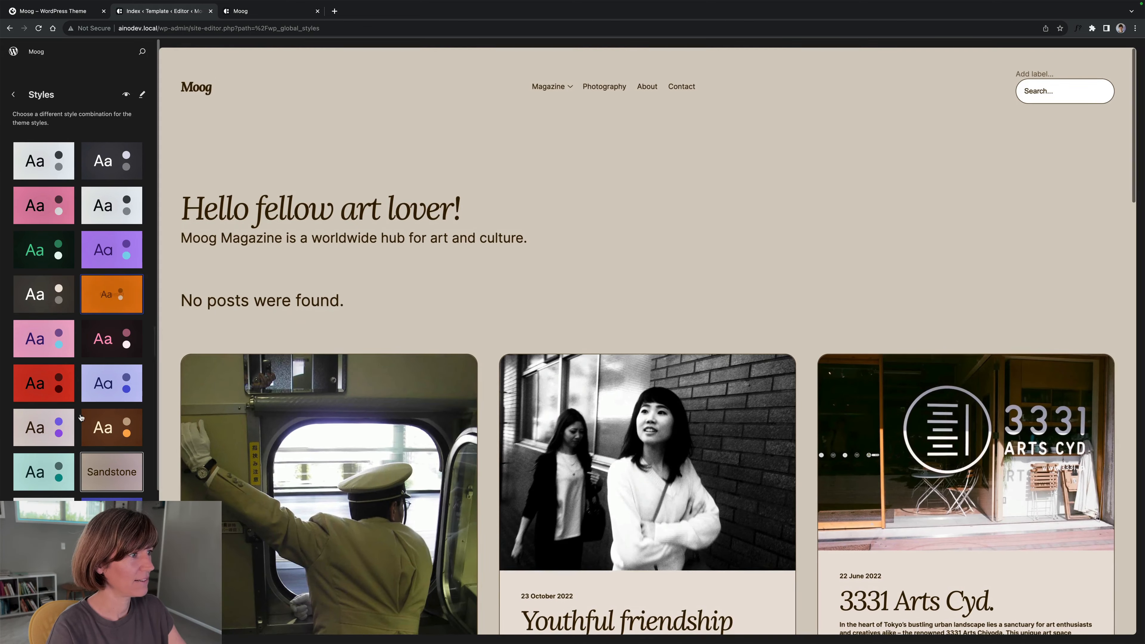
Try the Serene and Sleek style variations, looking further down the post grid in Sleek.
scroll(81, 418, down, 3)
click(110, 384)
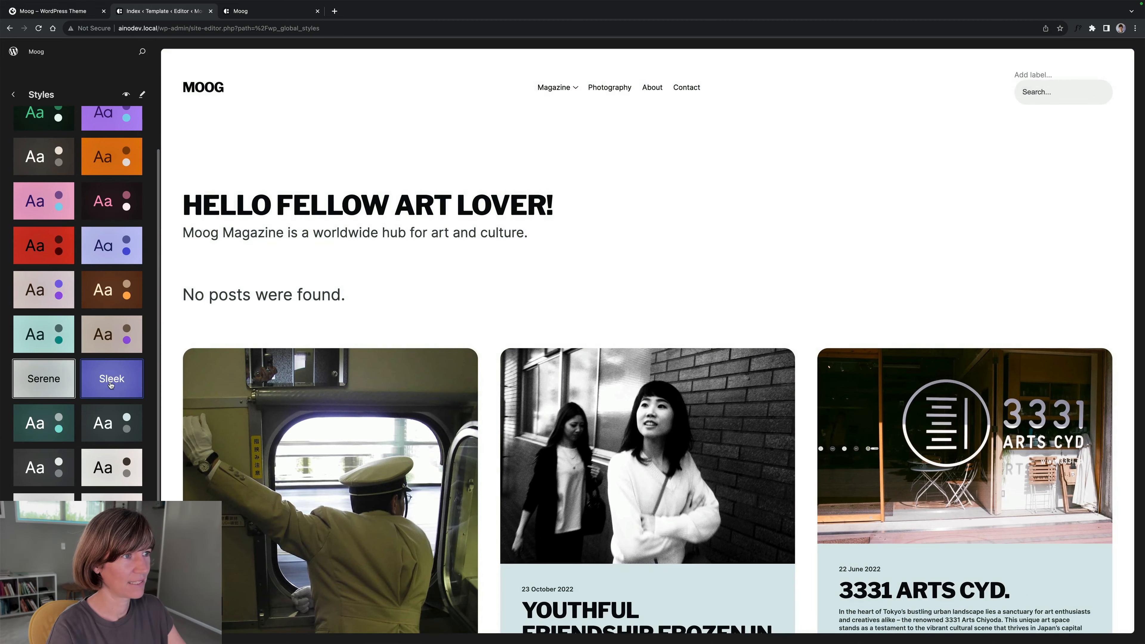
scroll(486, 276, down, 5)
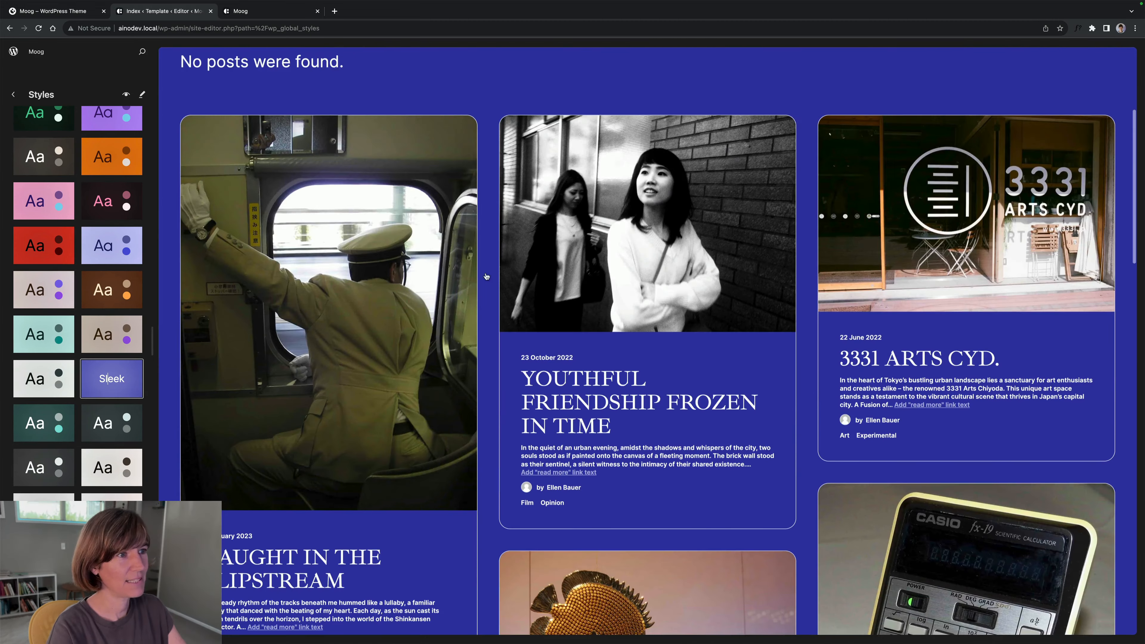
scroll(486, 277, down, 6)
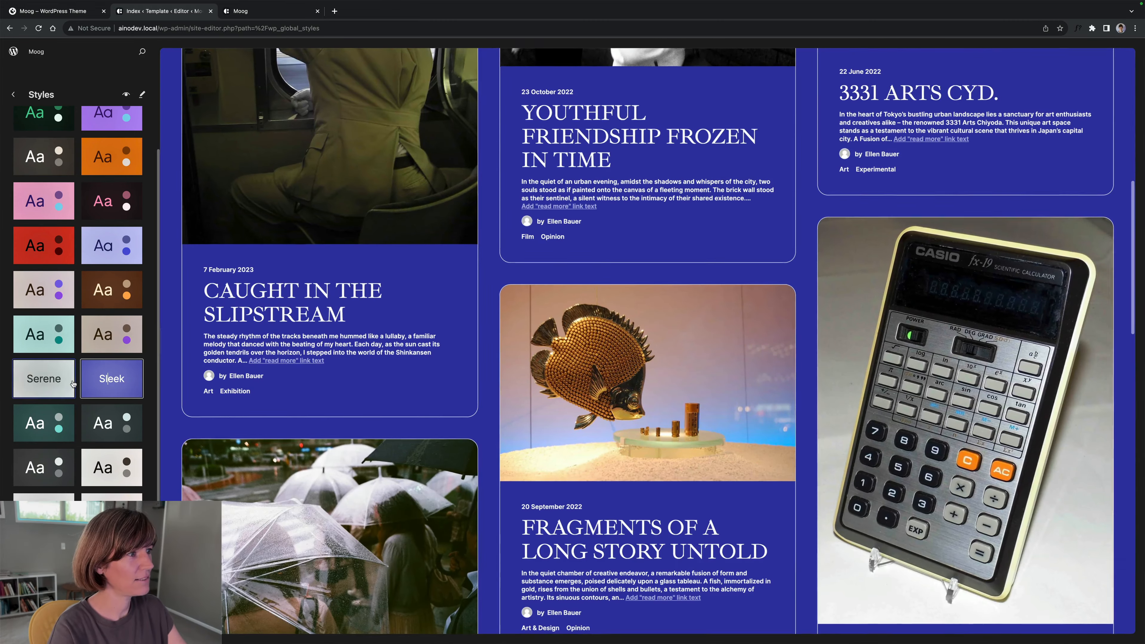
Try the Spray, Timeless and Urban style variations on the post grid.
scroll(32, 414, down, 1)
click(31, 415)
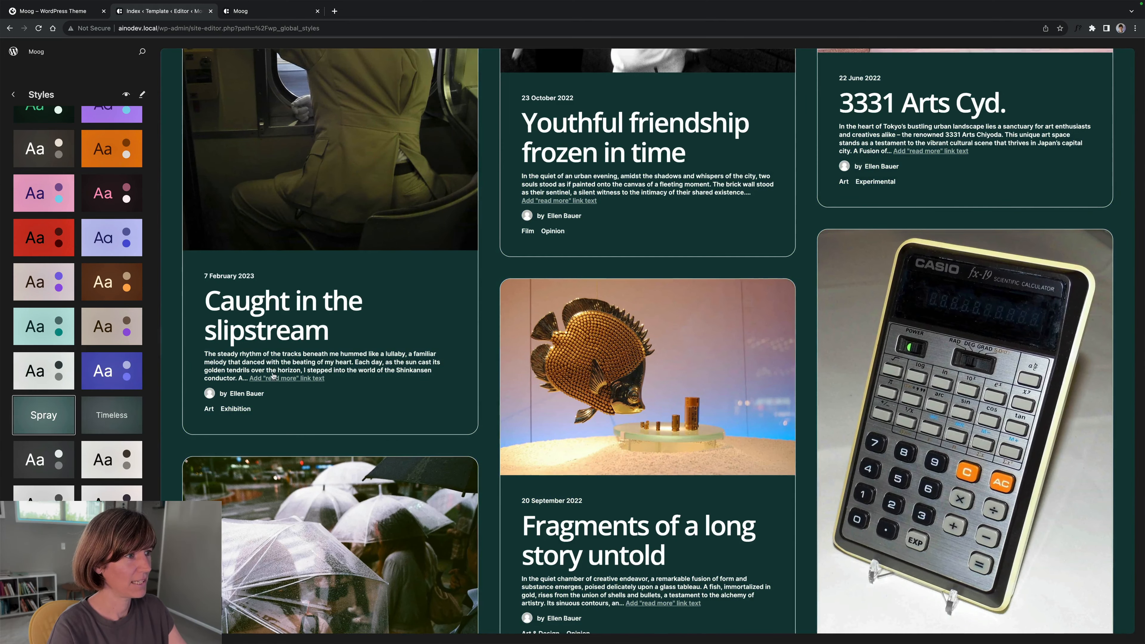
click(103, 415)
click(44, 457)
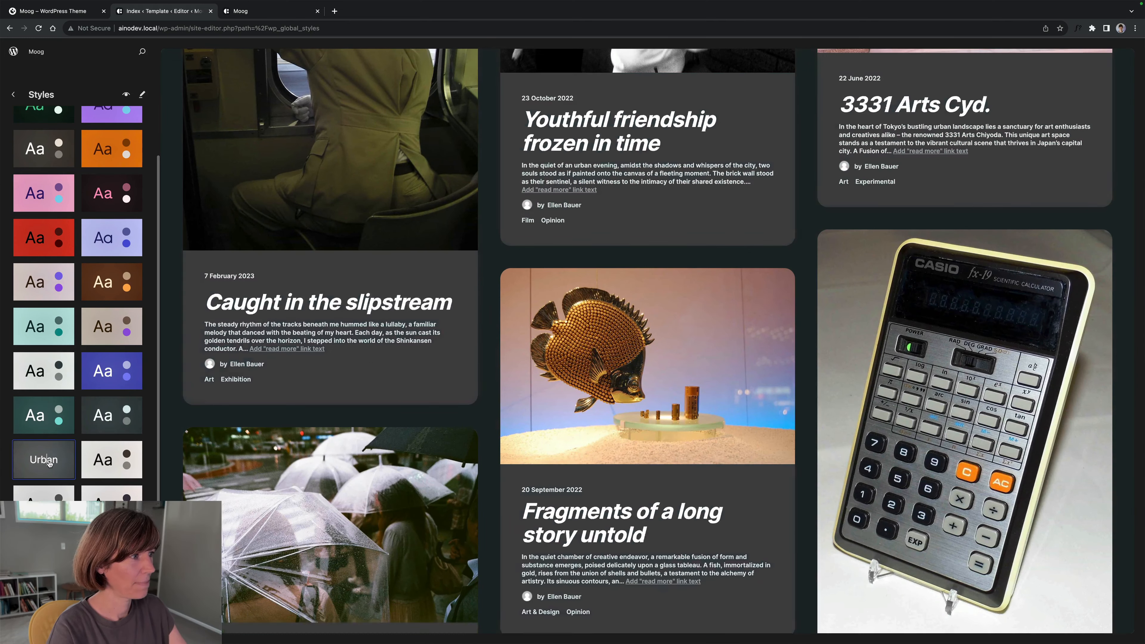
Try the Verdant style variation, switch back to Urban and look down its post grid.
click(117, 472)
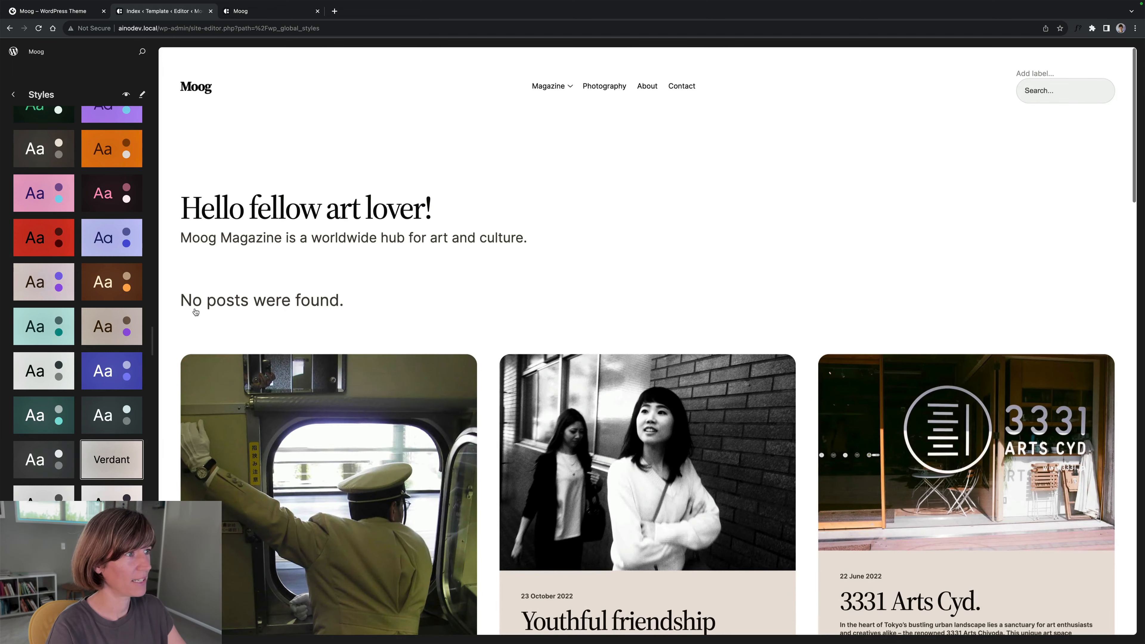
click(61, 462)
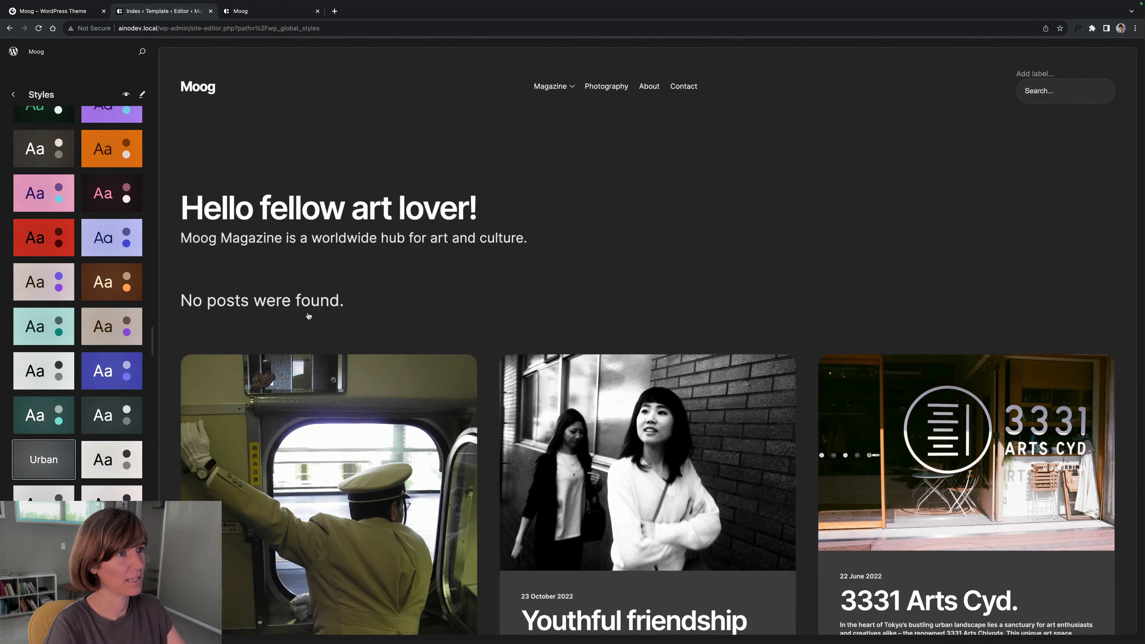
scroll(460, 346, down, 5)
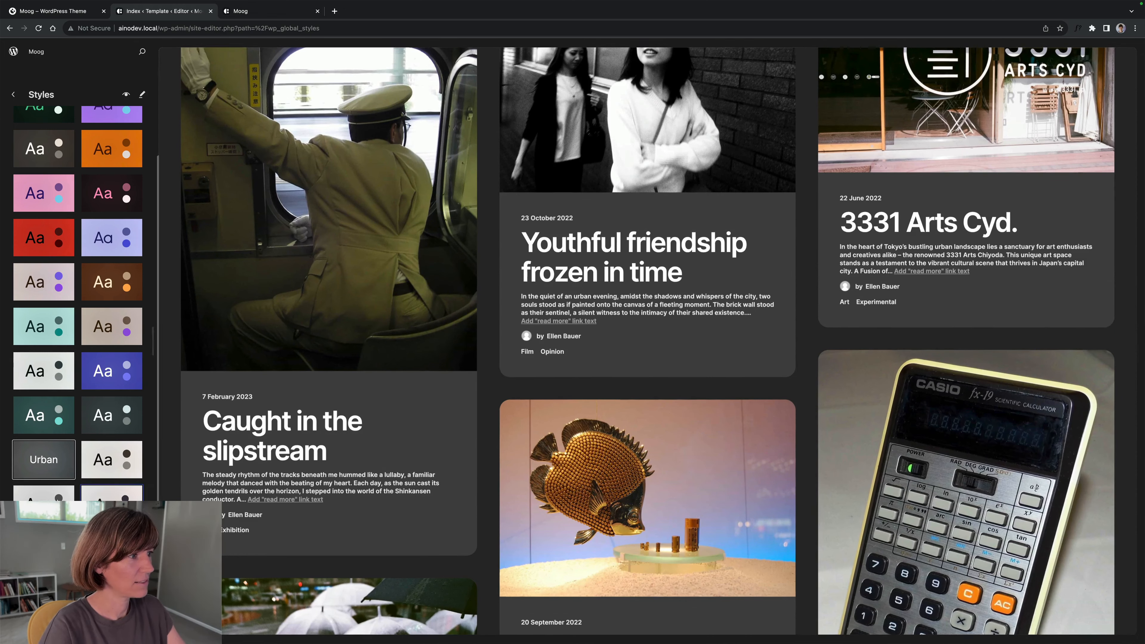
Try the white variation below Urban, apply the green one beside it and look down its post grid.
click(45, 506)
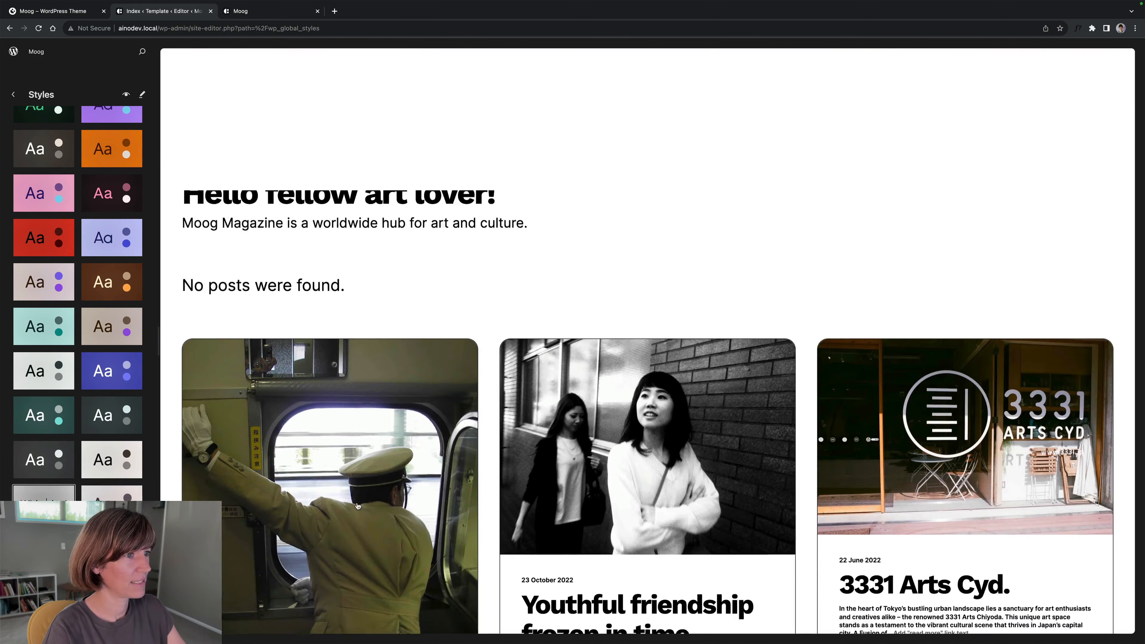
scroll(328, 327, down, 2)
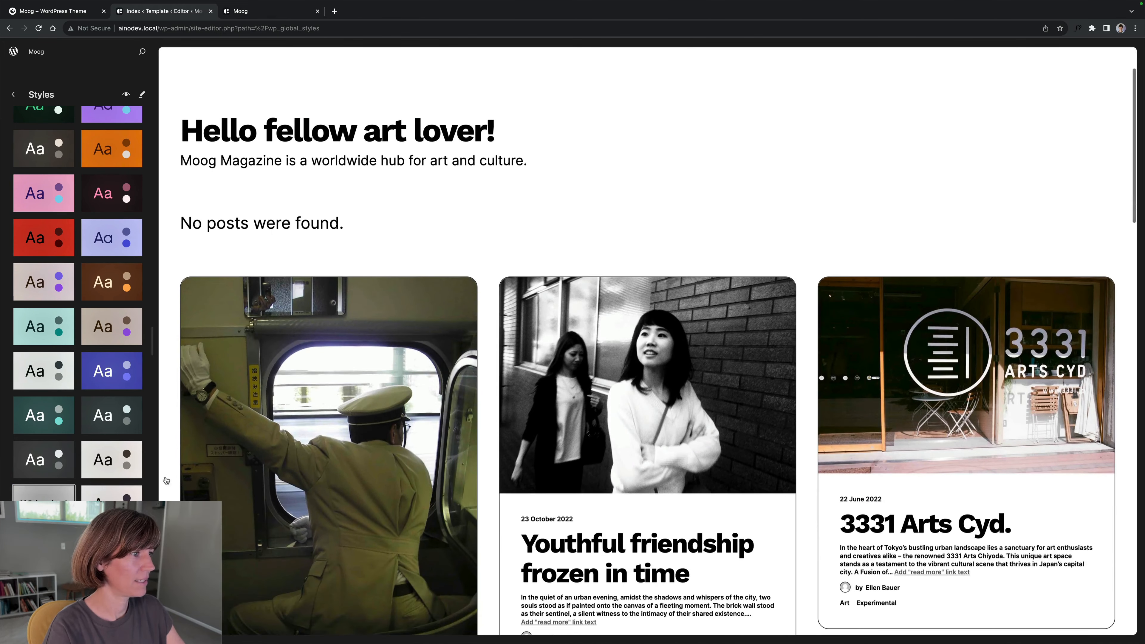
click(112, 504)
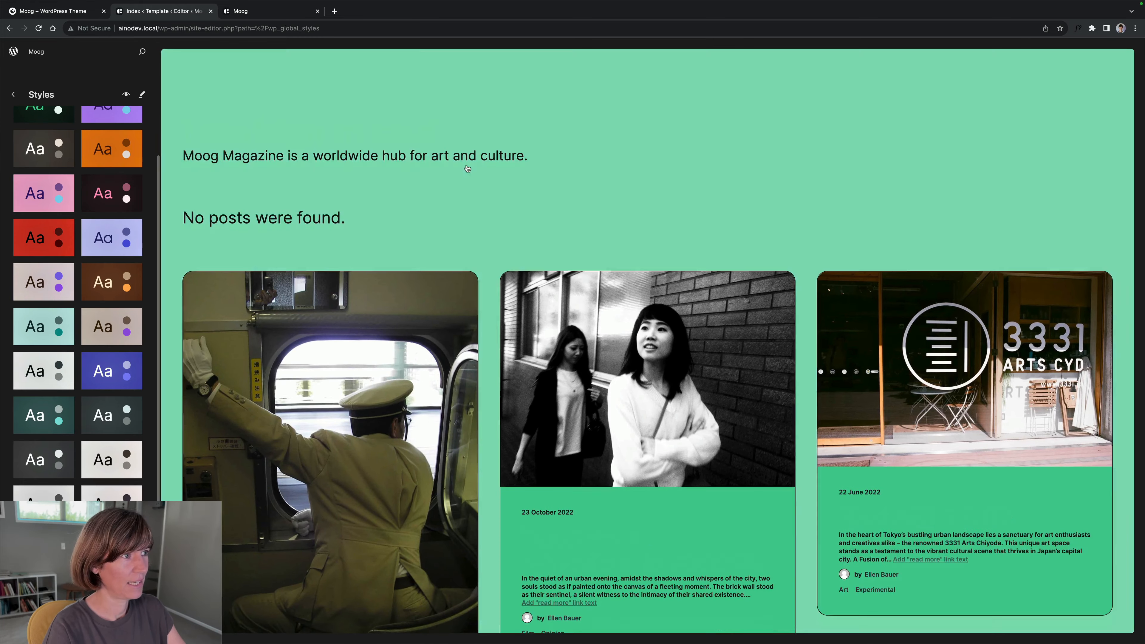
scroll(457, 204, down, 8)
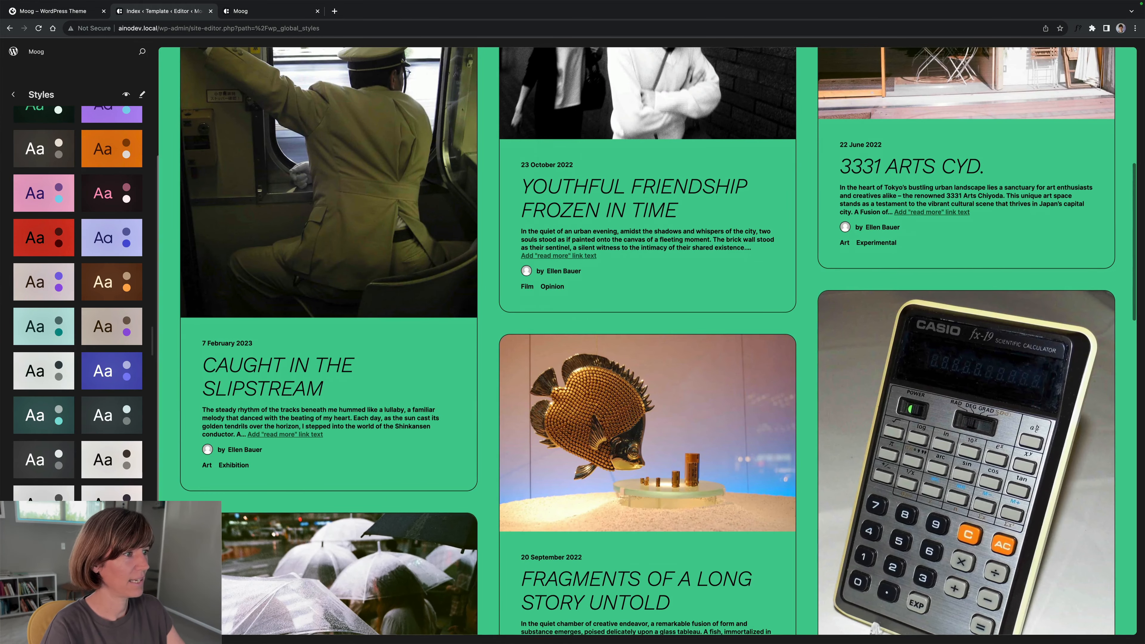
scroll(77, 302, up, 1)
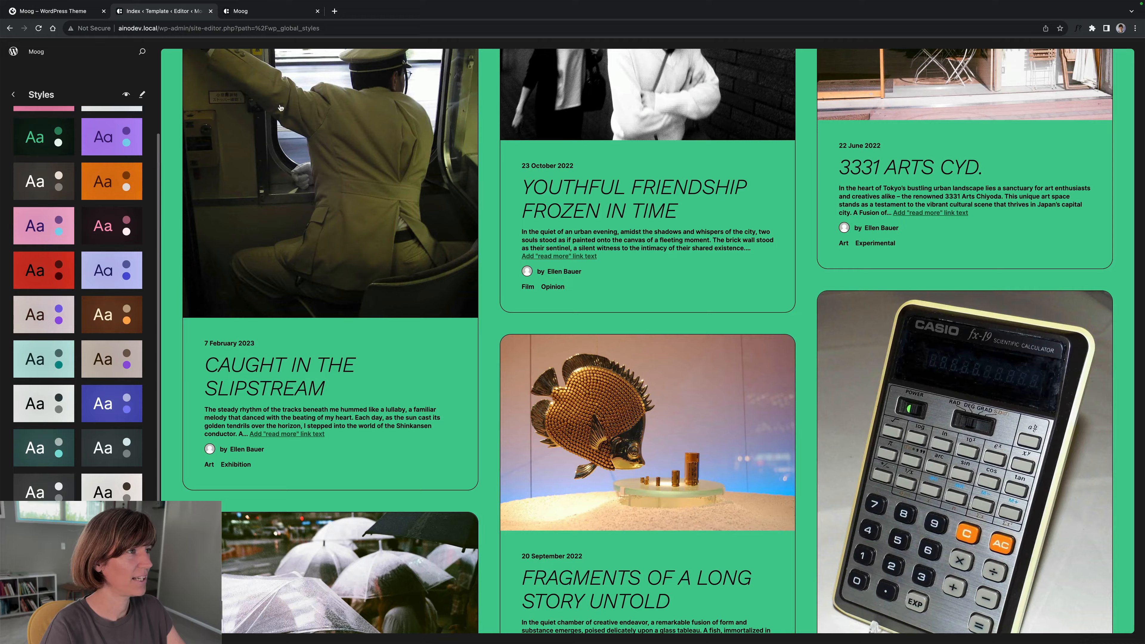
Check the green style on the live home page, including the full post grid and the Magazine submenu.
click(287, 11)
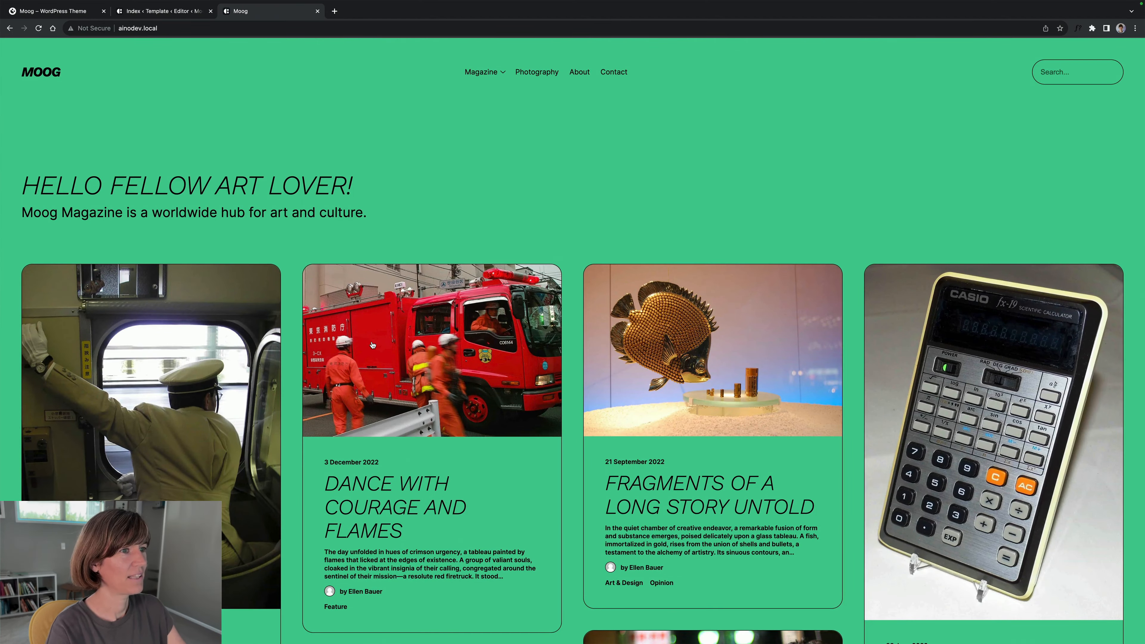
scroll(315, 149, down, 20)
scroll(409, 180, up, 20)
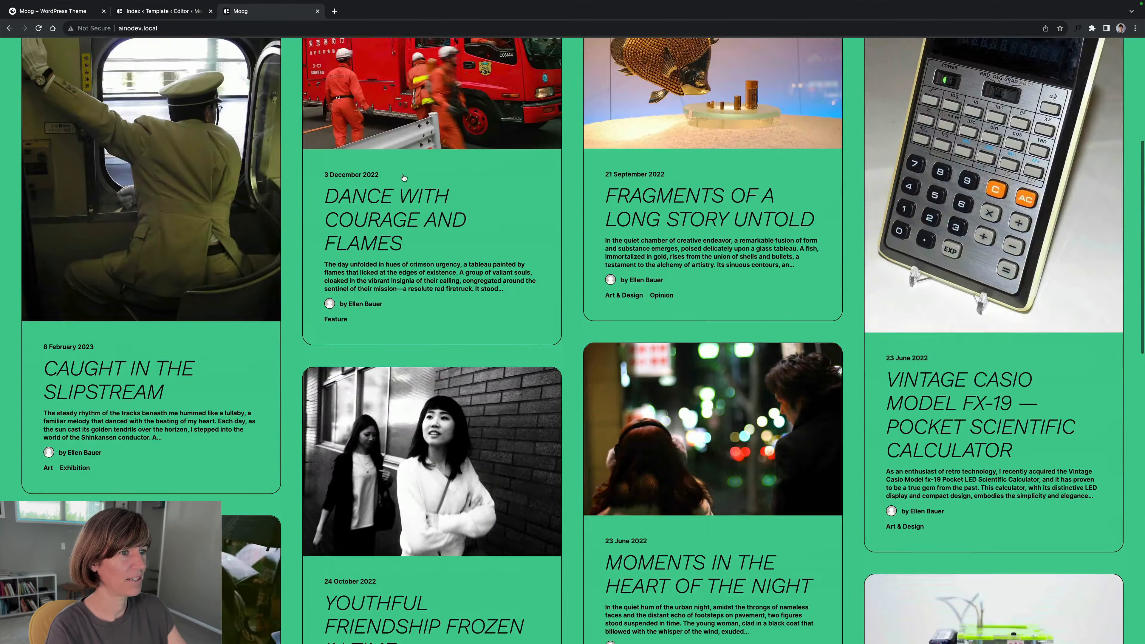
mouse_move(493, 82)
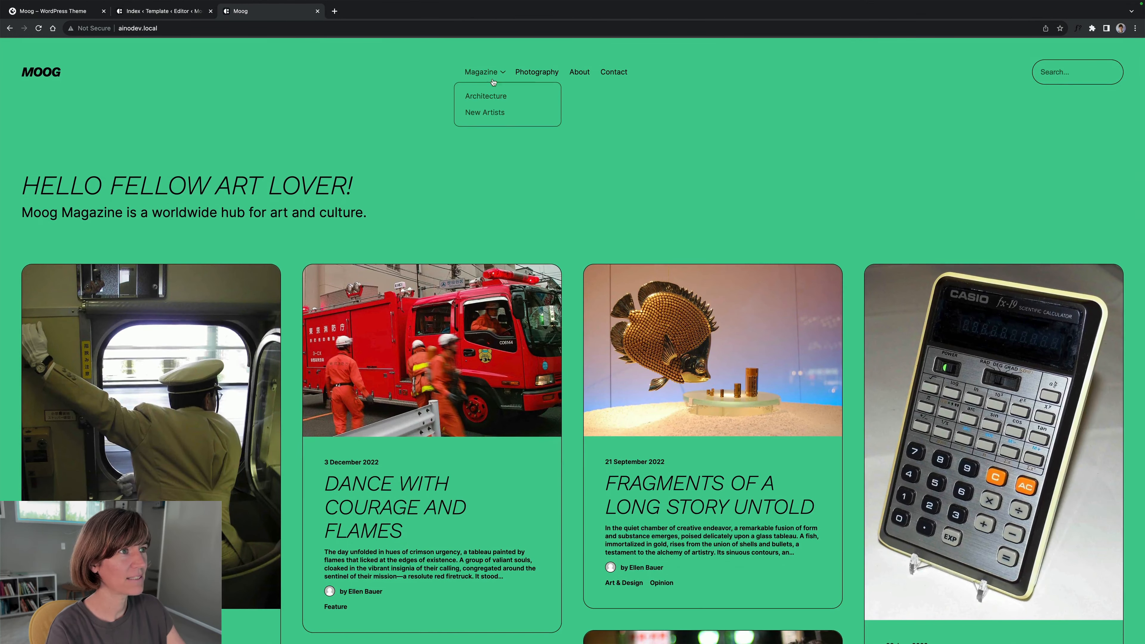
Return to the site editor, reopen the style variations and apply the dark navy one in the first row.
click(137, 17)
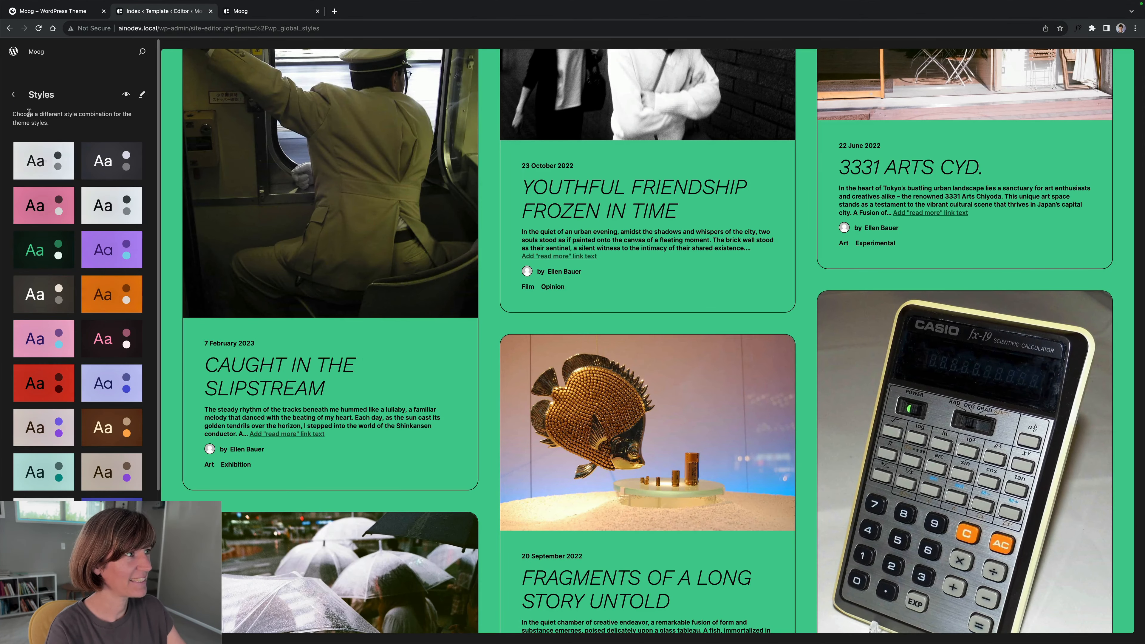
click(14, 95)
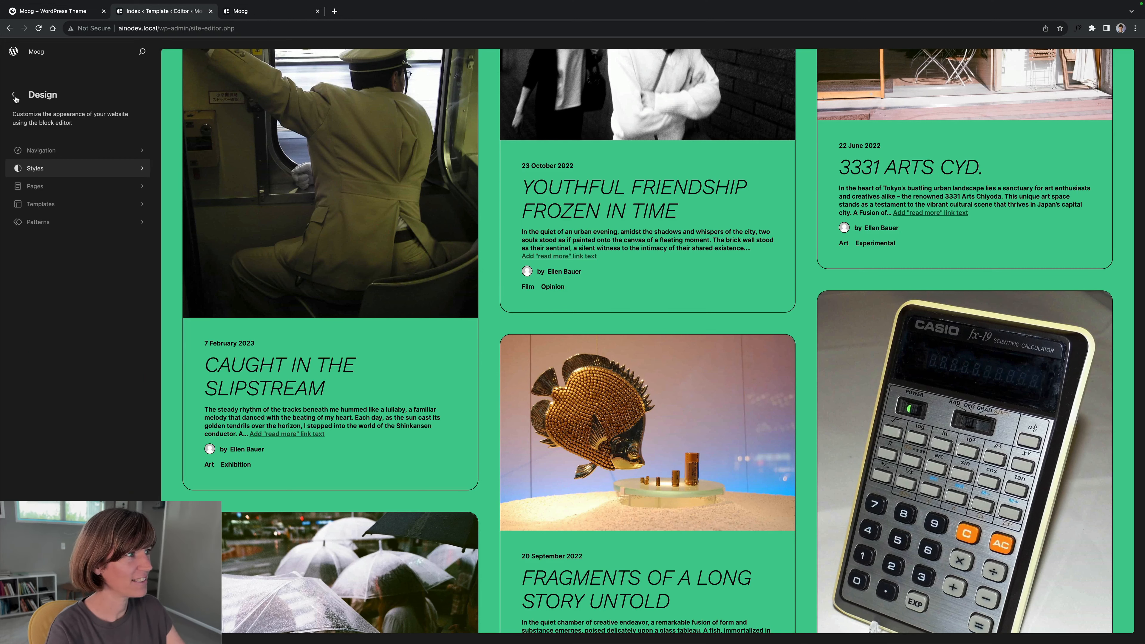
click(37, 169)
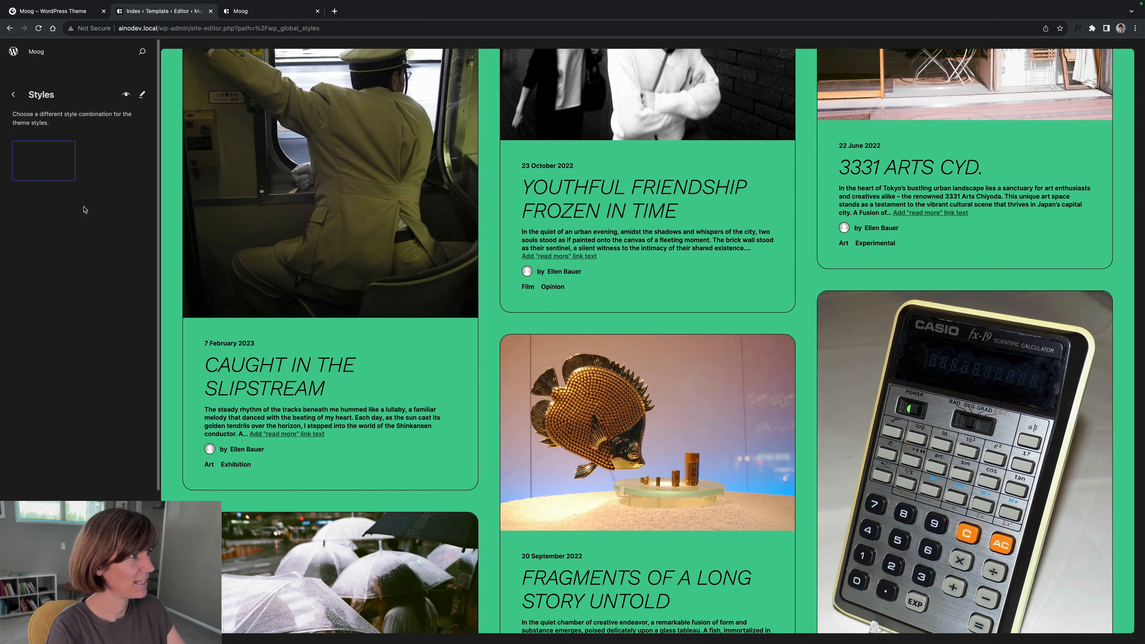
click(102, 170)
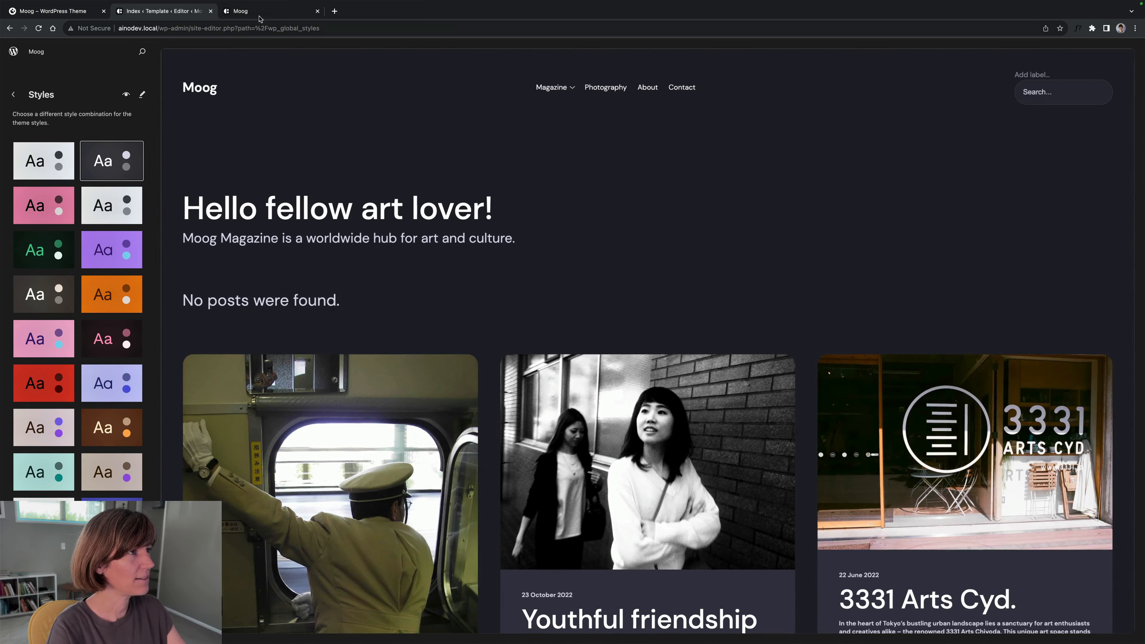
Check the dark navy style on the live home page, including the Magazine submenu.
click(229, 11)
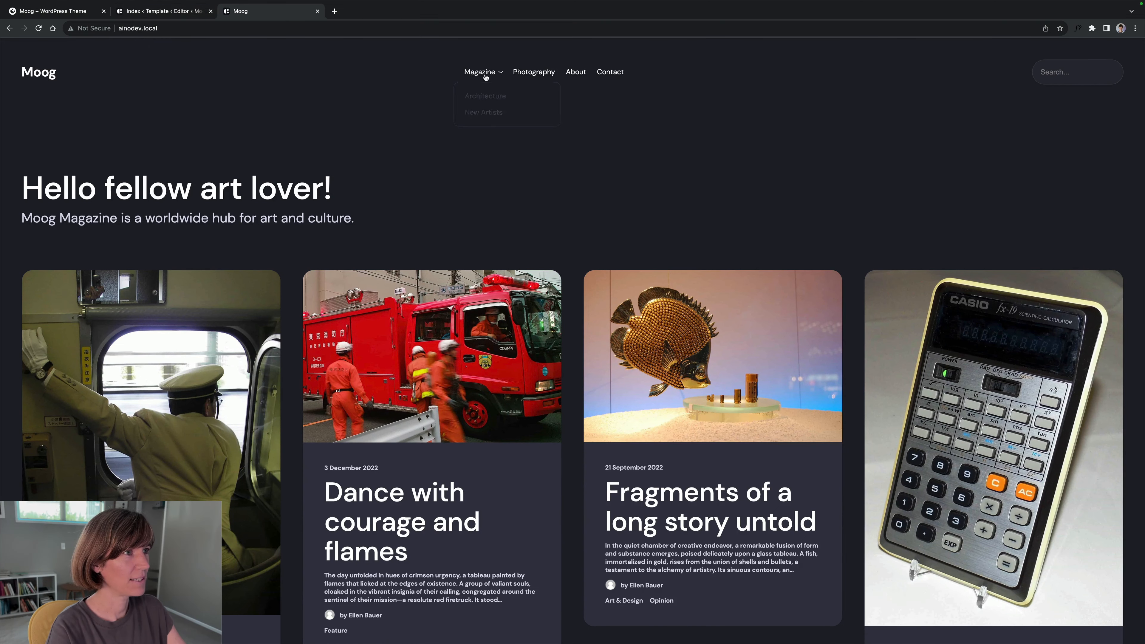
click(179, 15)
click(273, 14)
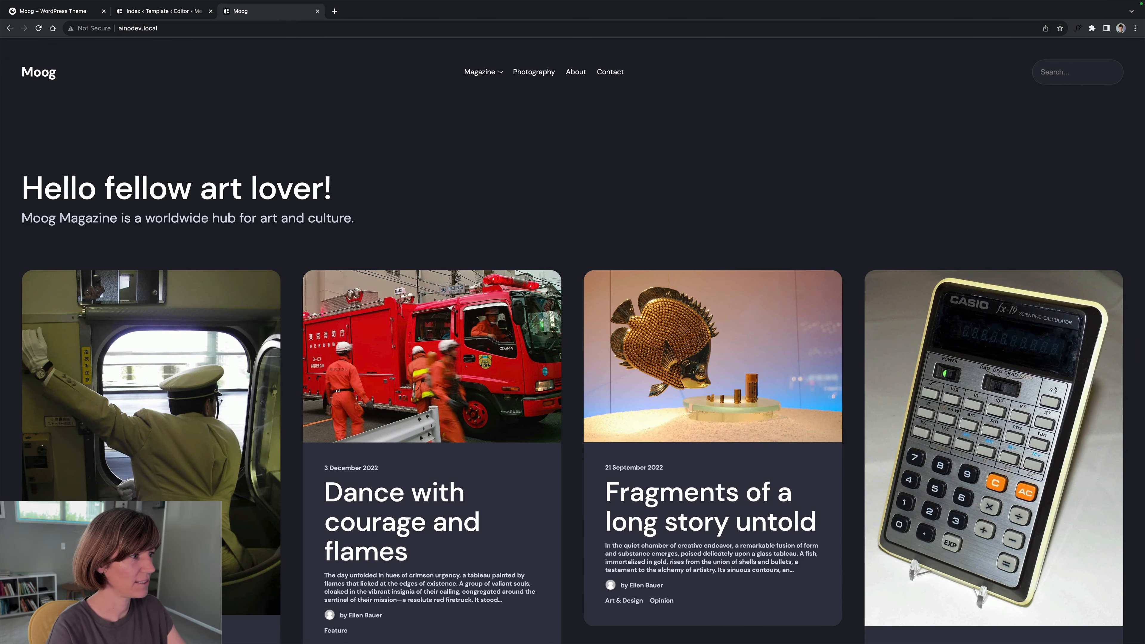
Inspect the live home page with the developer tools and set the responsive preview to 425 px wide.
right_click(13, 444)
click(36, 609)
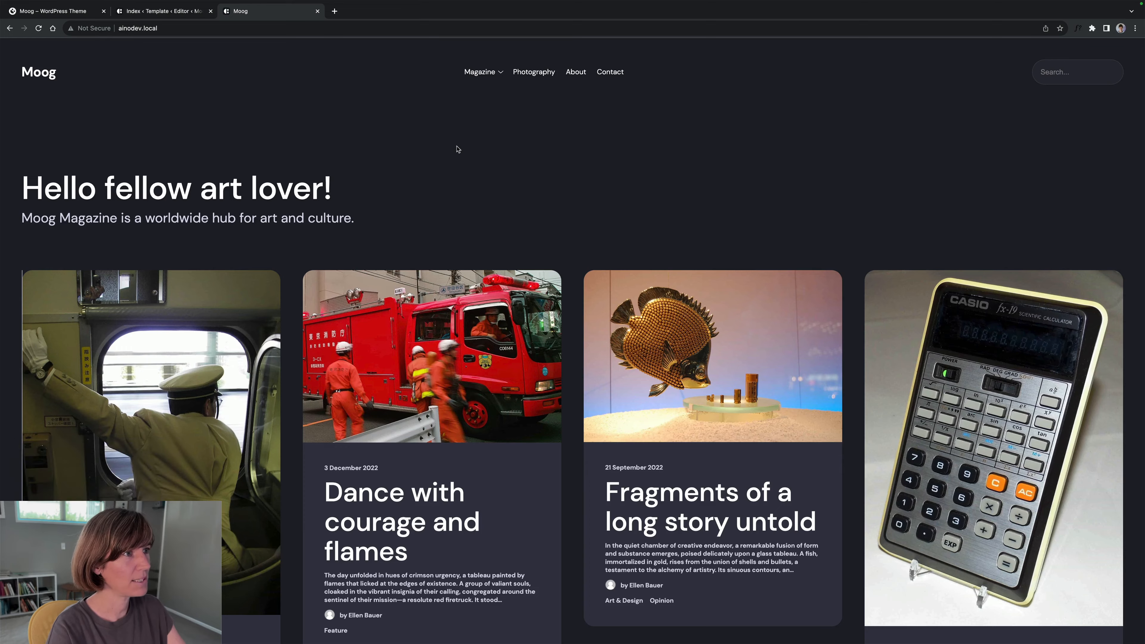
key(super+shift+m)
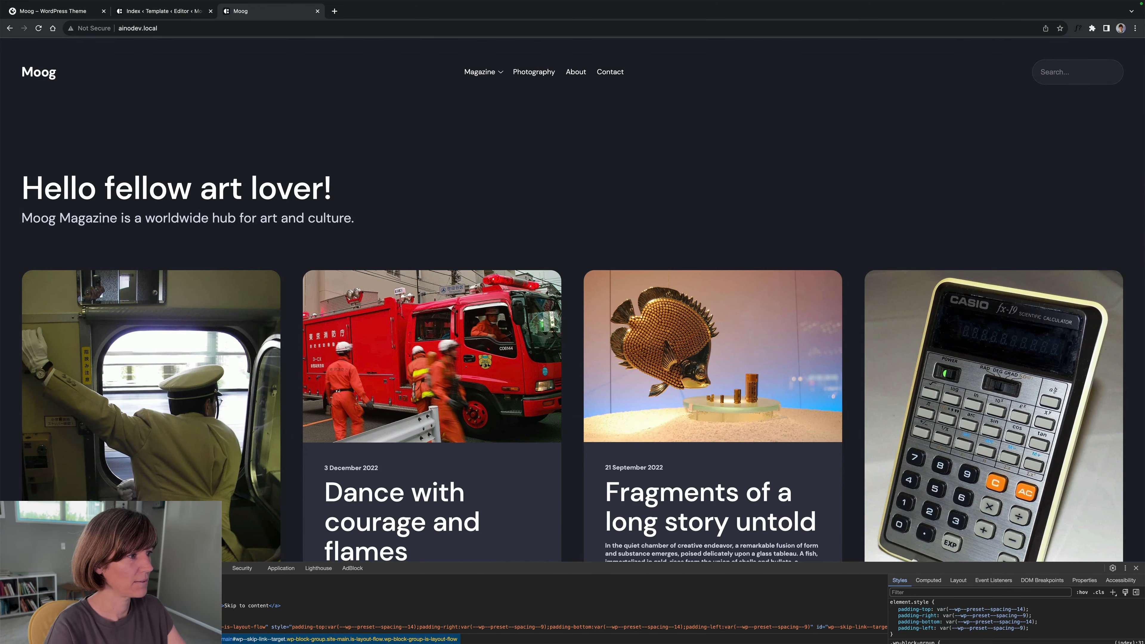
key(super+shift+m)
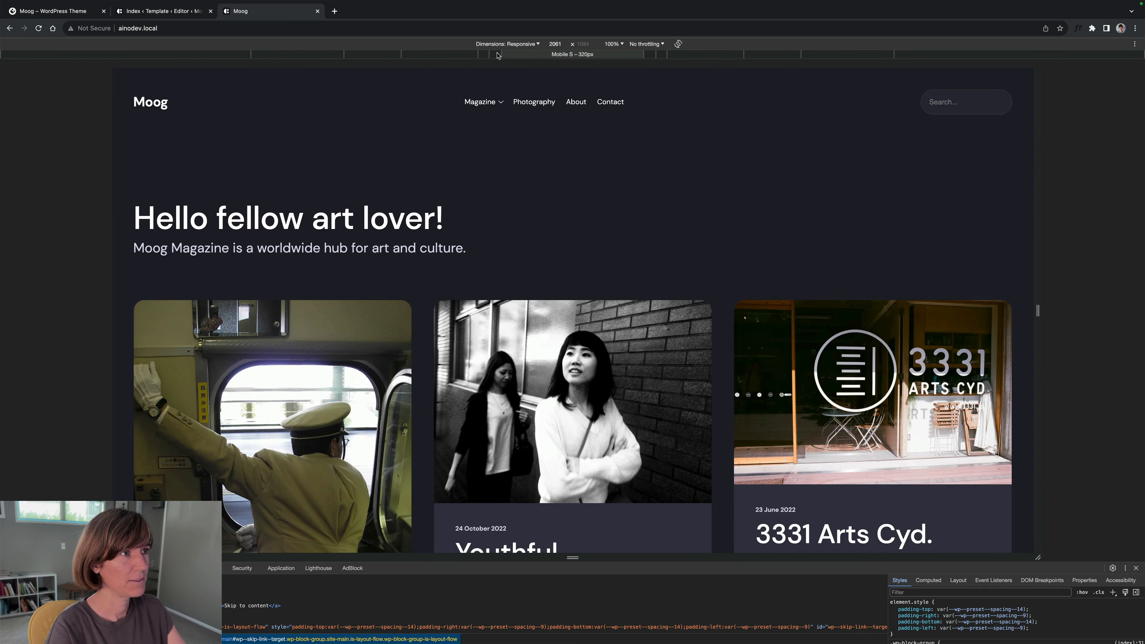
click(481, 55)
Check the mobile menu with its Magazine submenu and the page down to the footer, and close the developer tools.
click(646, 86)
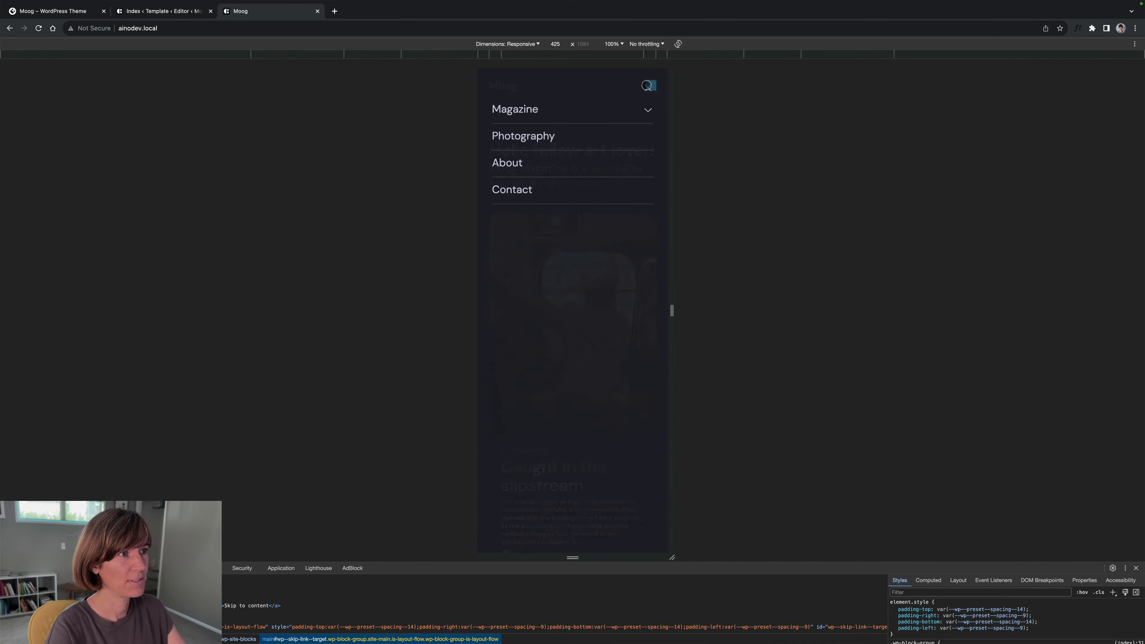
click(649, 110)
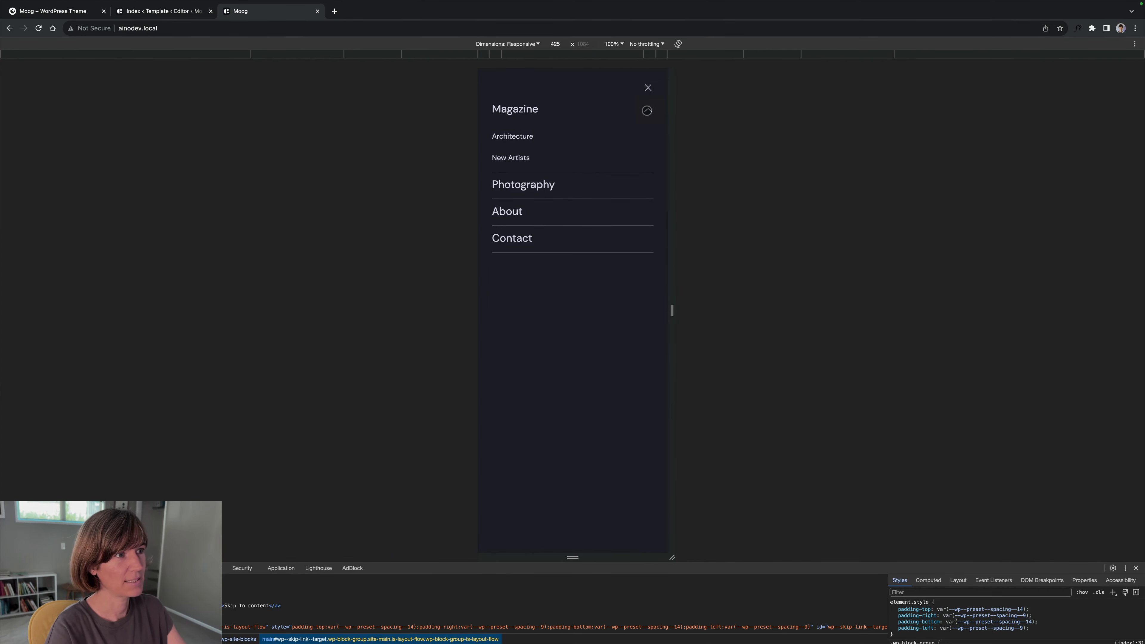
click(647, 111)
click(648, 88)
scroll(596, 191, down, 20)
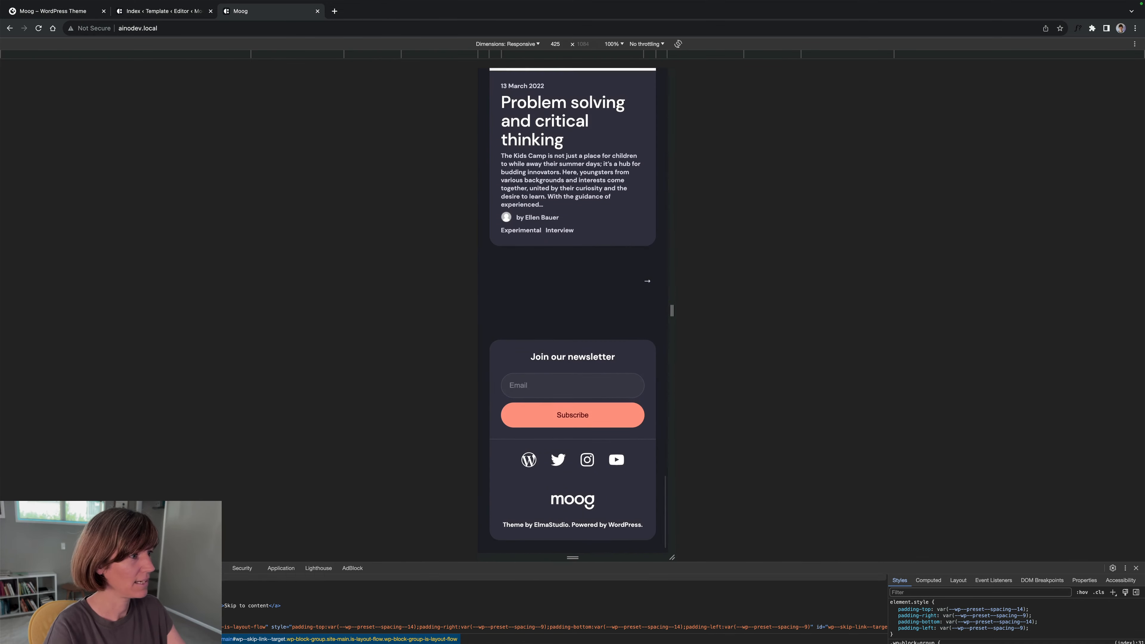
click(1136, 569)
scroll(295, 166, up, 20)
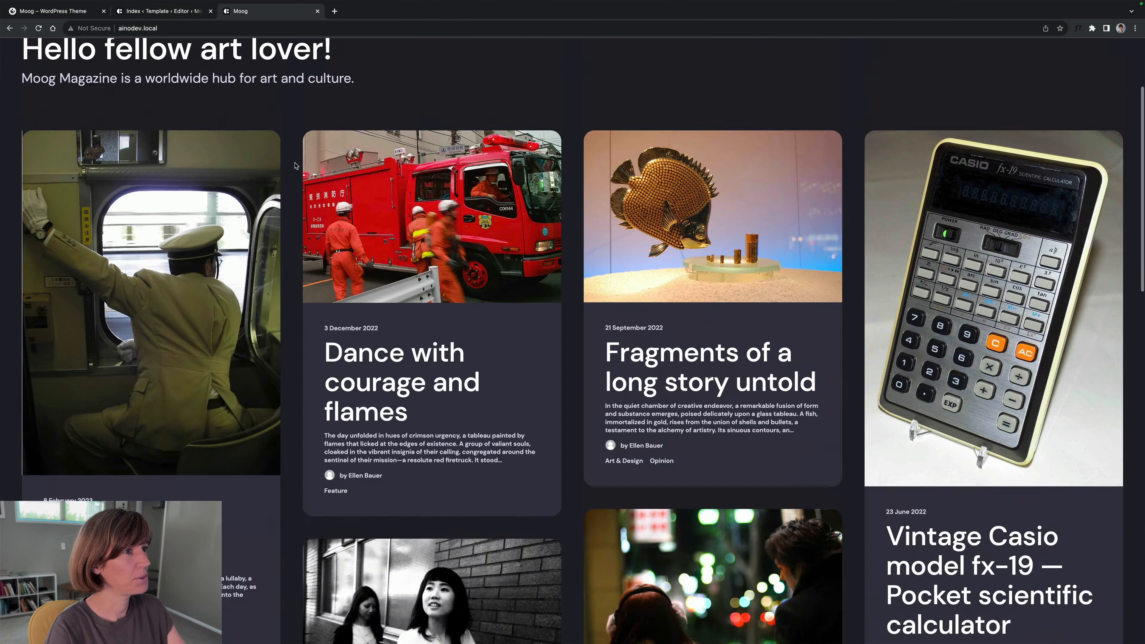
Return to the site editor, open the Index template from the template list and review its post cards in the preview.
scroll(303, 471, down, 2)
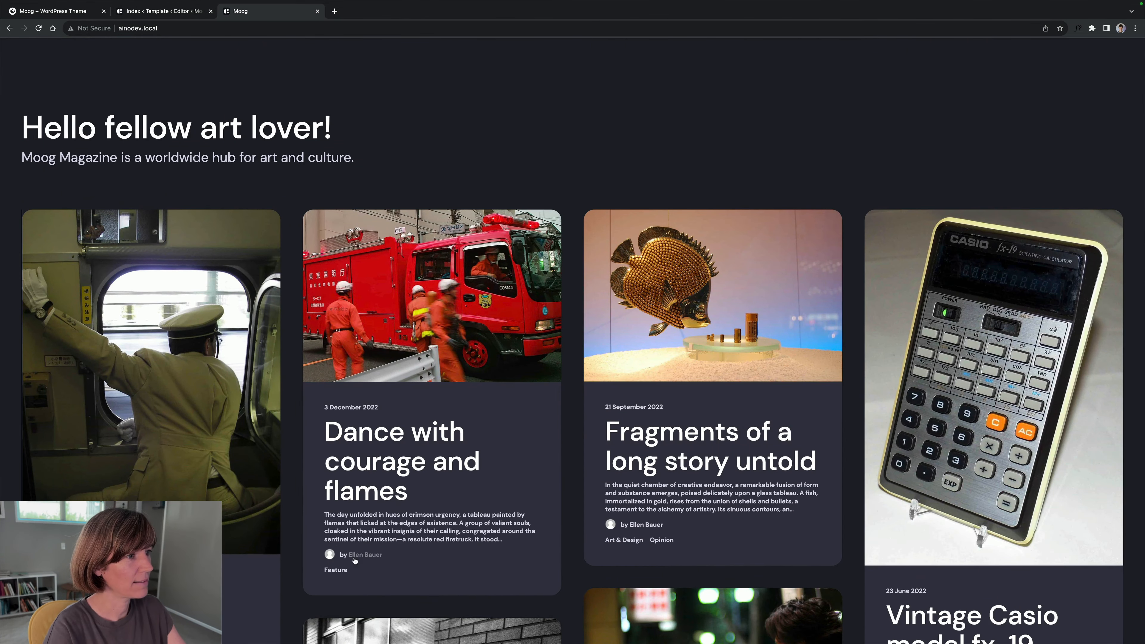
click(178, 14)
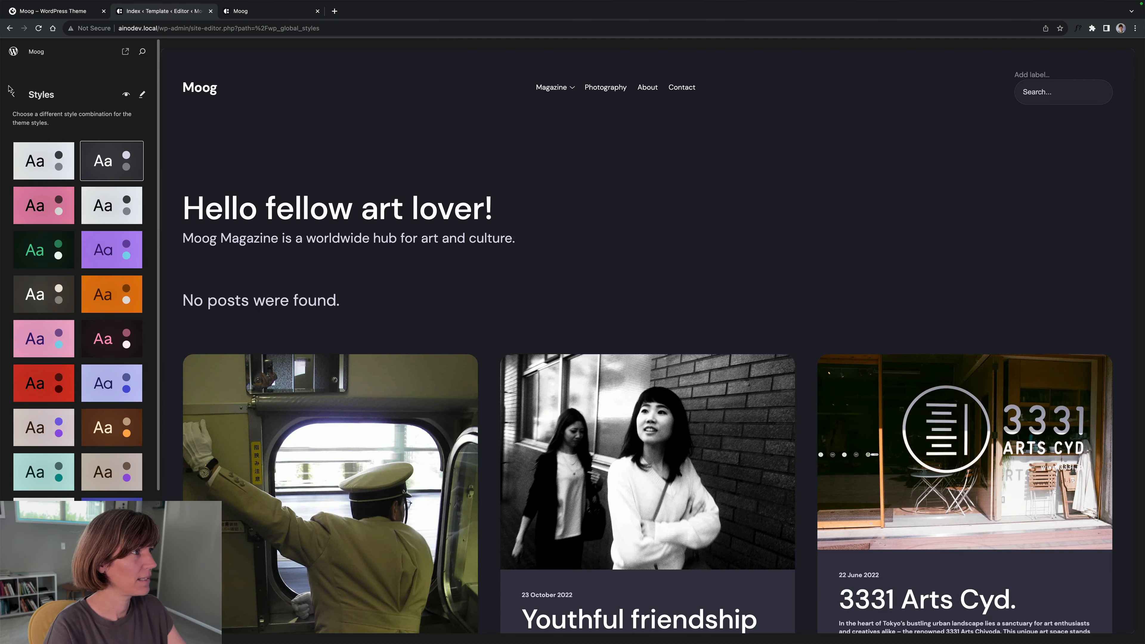
click(12, 94)
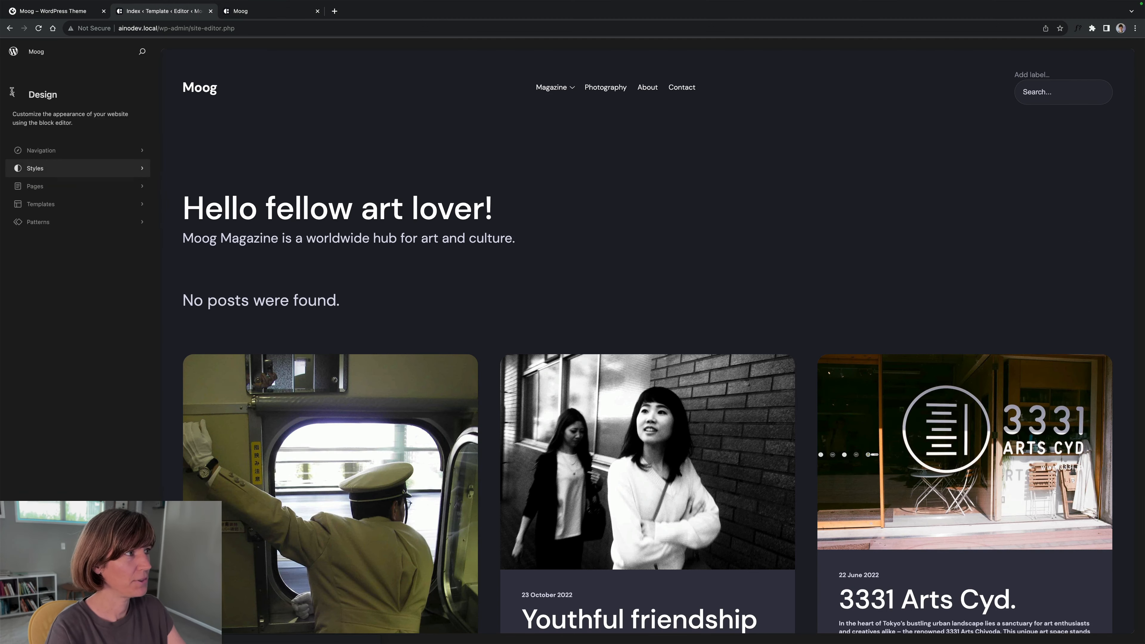
click(41, 205)
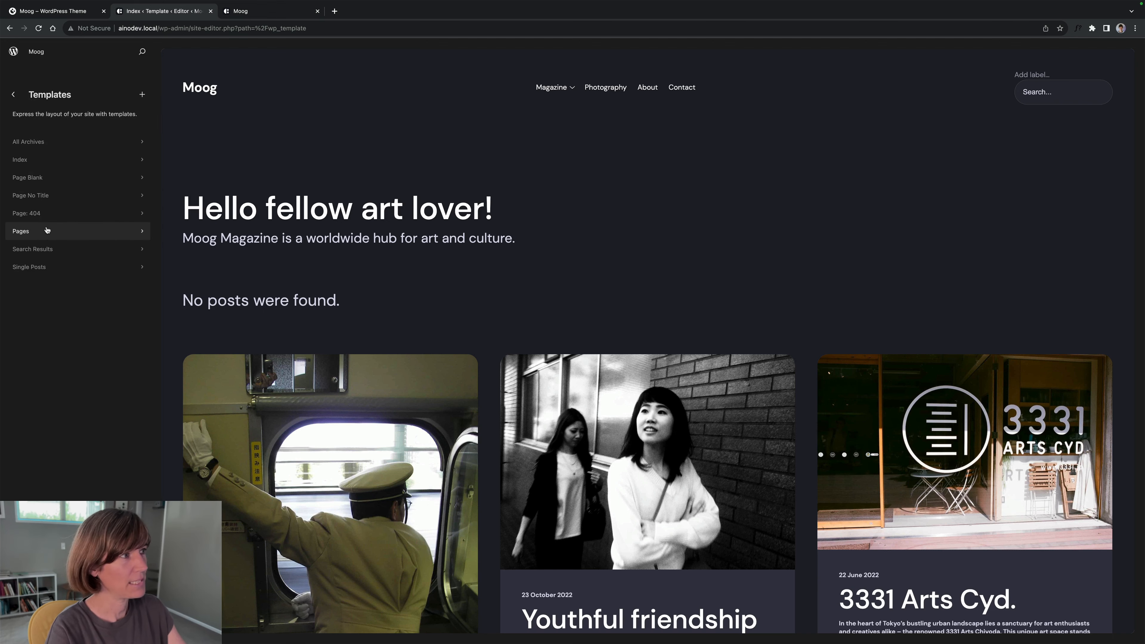
click(48, 160)
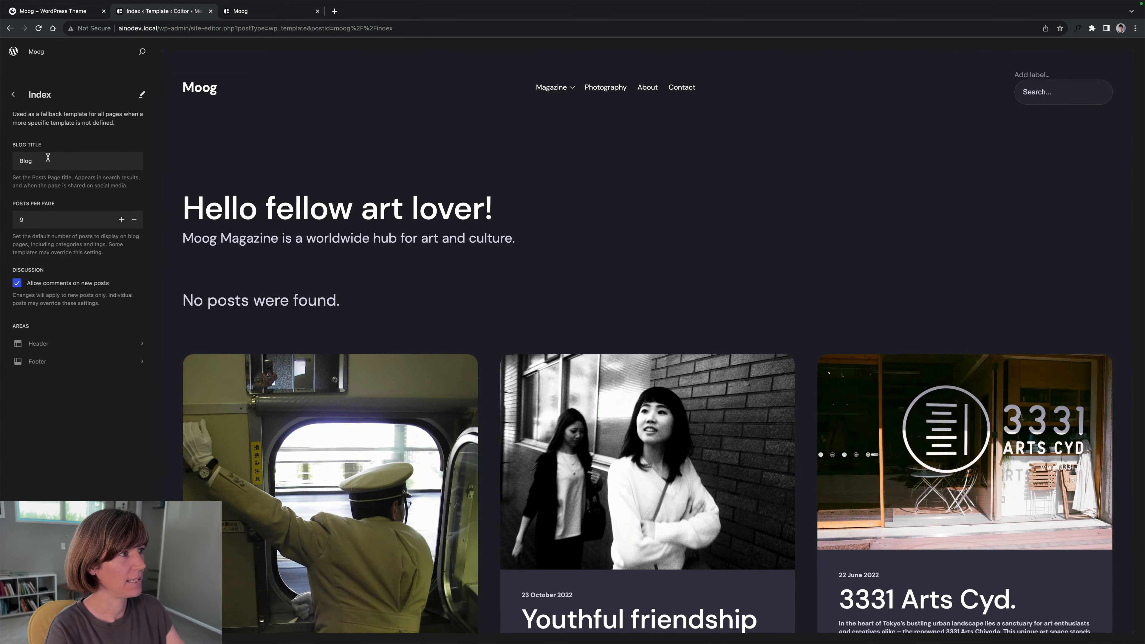
scroll(287, 245, down, 5)
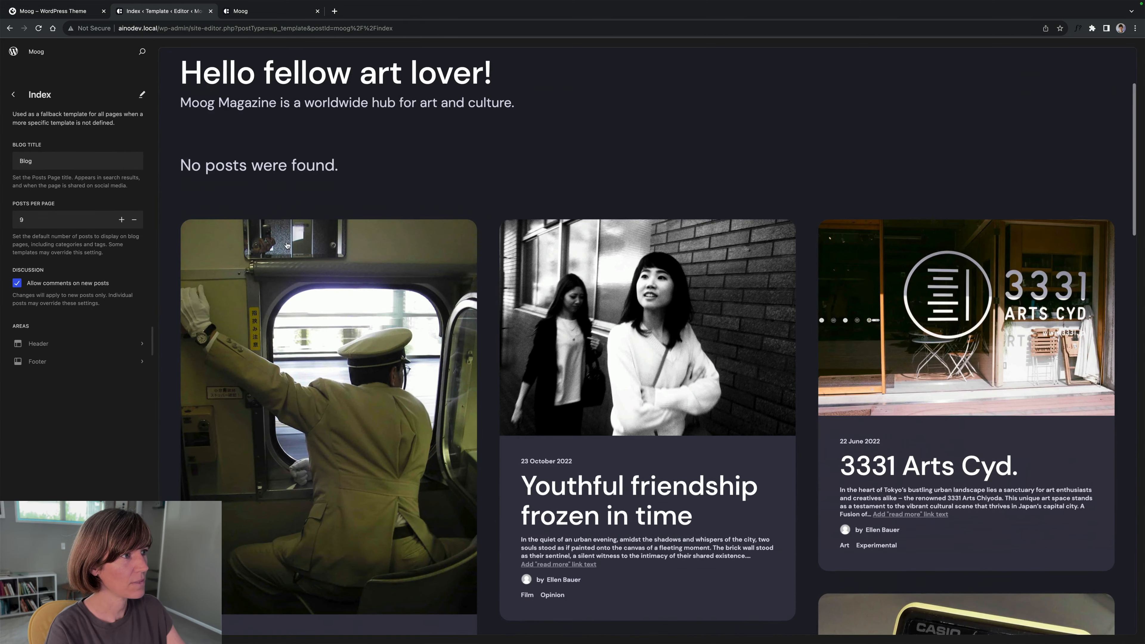
scroll(481, 353, down, 6)
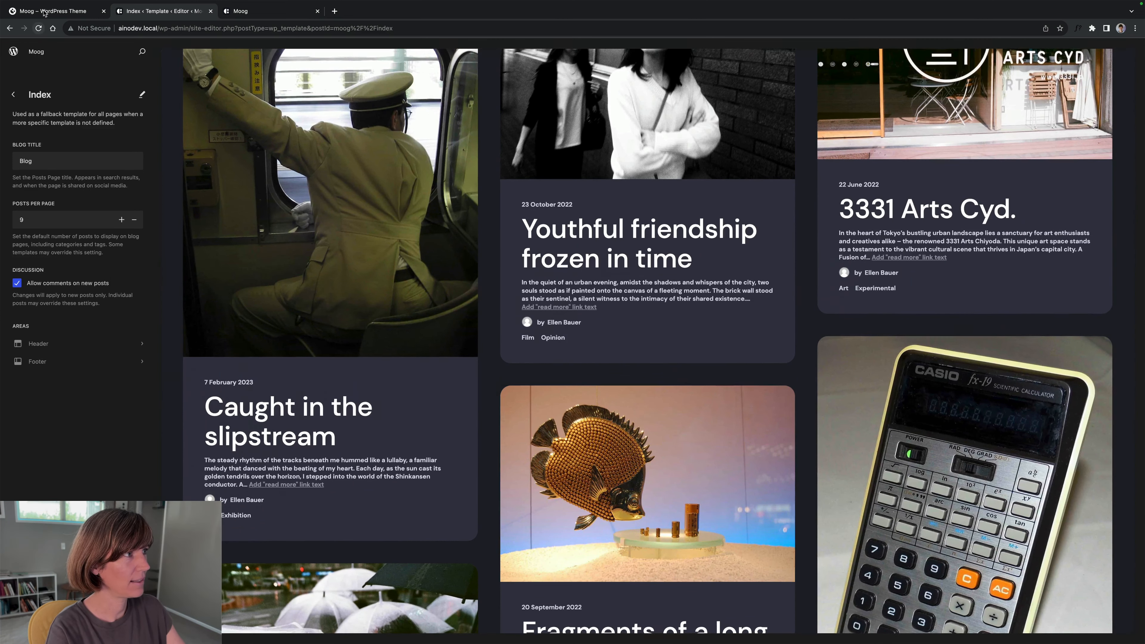
Check the order of the post card elements on the Moog theme demo site and return to the site editor.
key(ctrl+shift+Tab)
scroll(188, 234, down, 3)
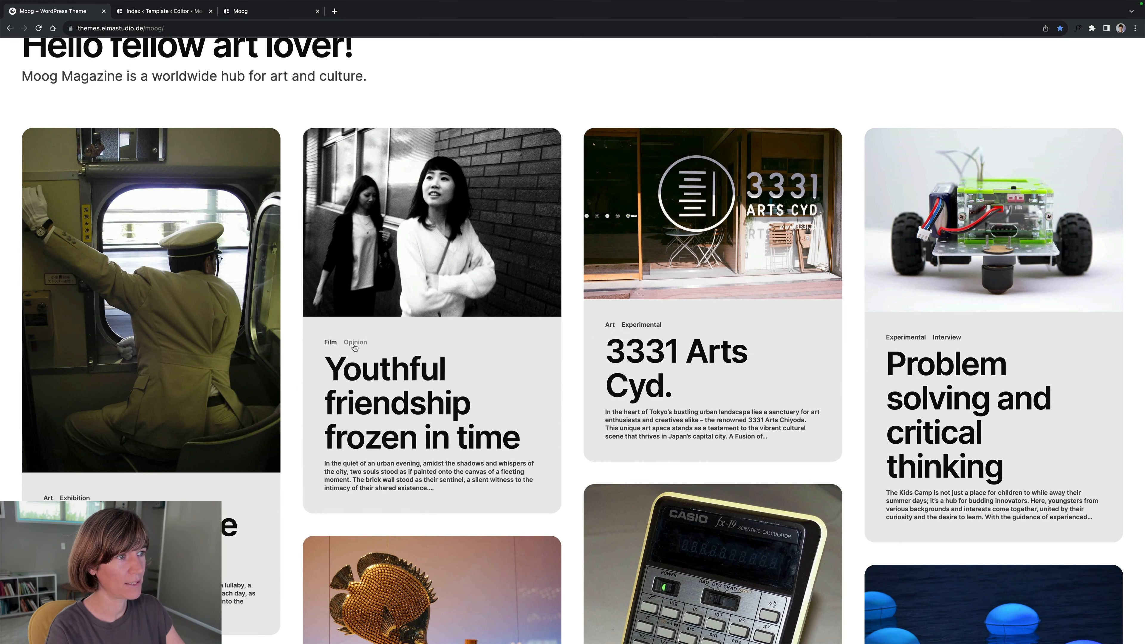
scroll(352, 346, down, 1)
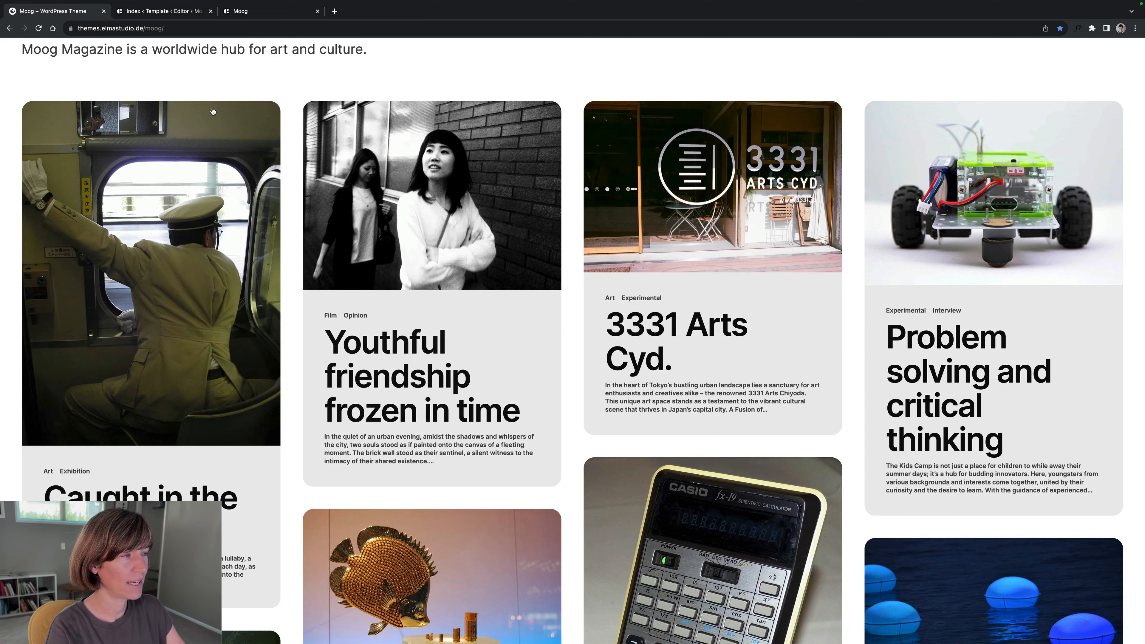
click(185, 13)
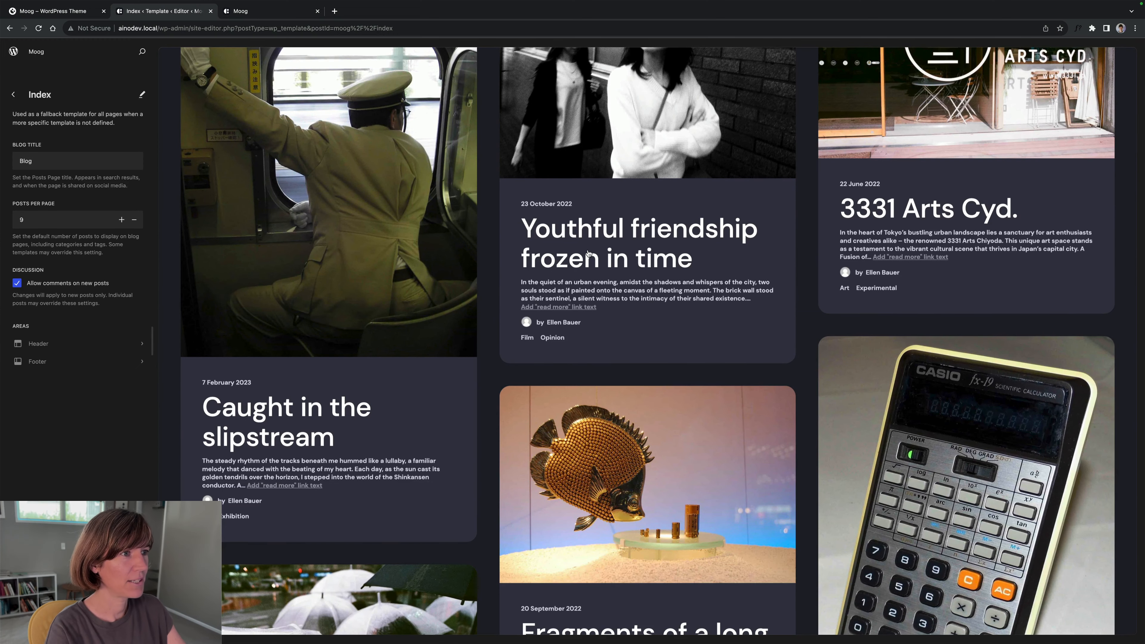
Edit the Index template and move the Categories block above the Date in the inner group of the Post Template.
click(564, 238)
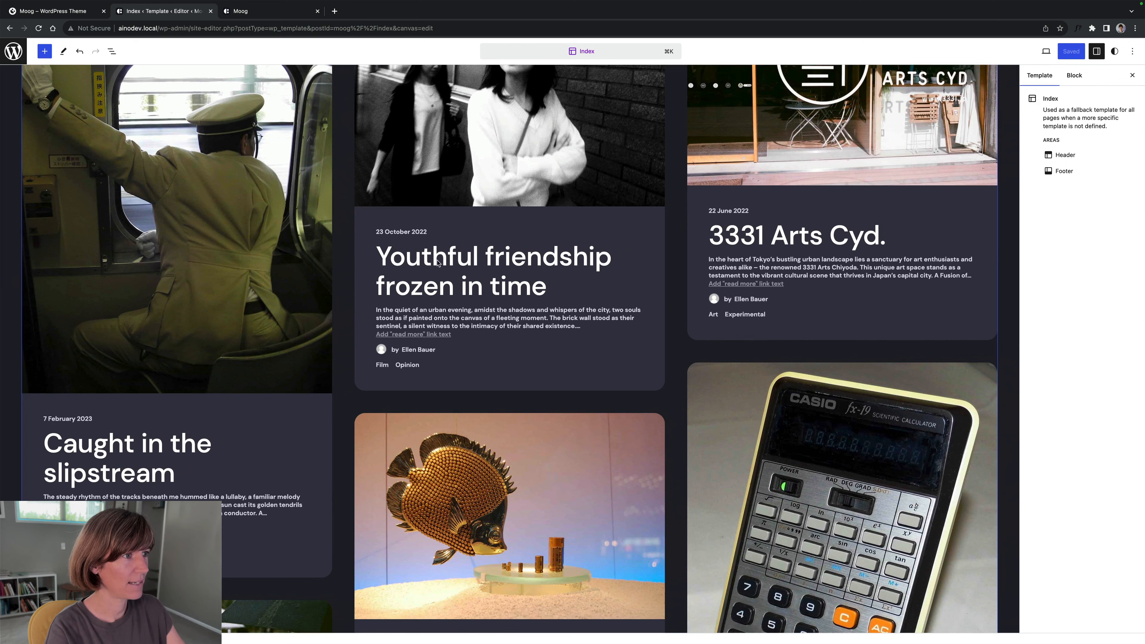
click(437, 263)
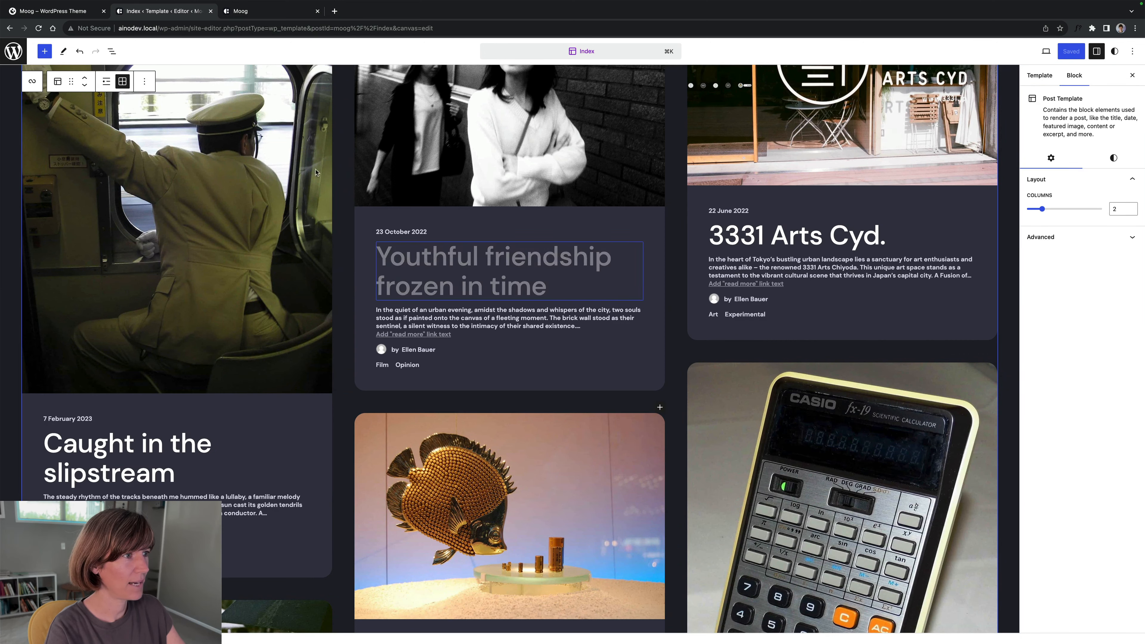
click(111, 51)
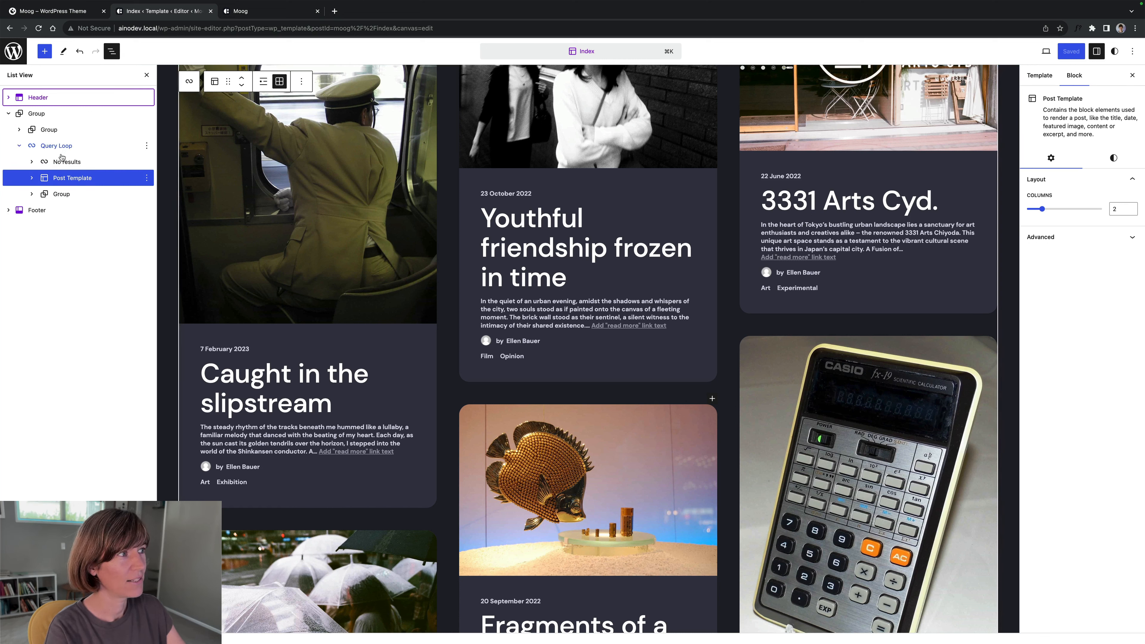
click(32, 177)
click(44, 193)
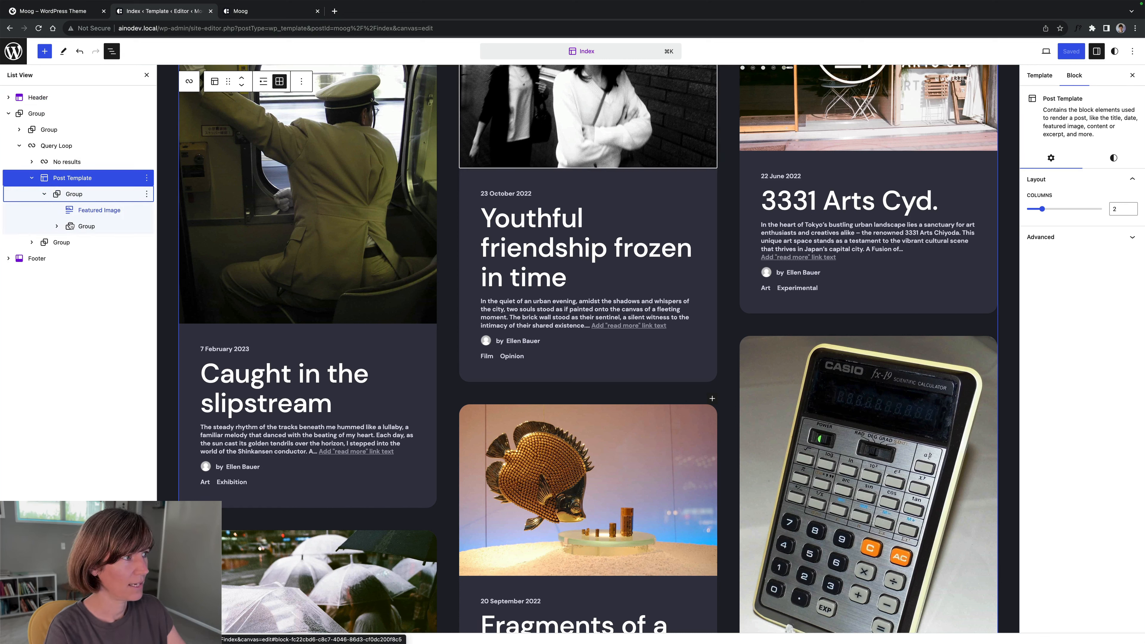
click(56, 226)
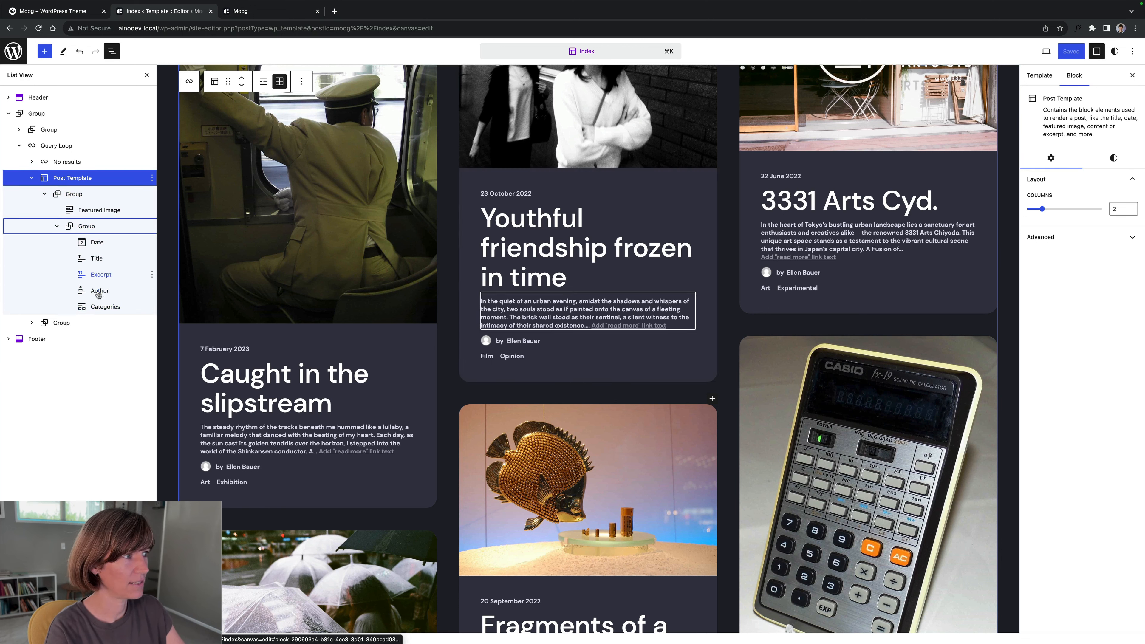
click(104, 307)
drag(103, 310, 98, 243)
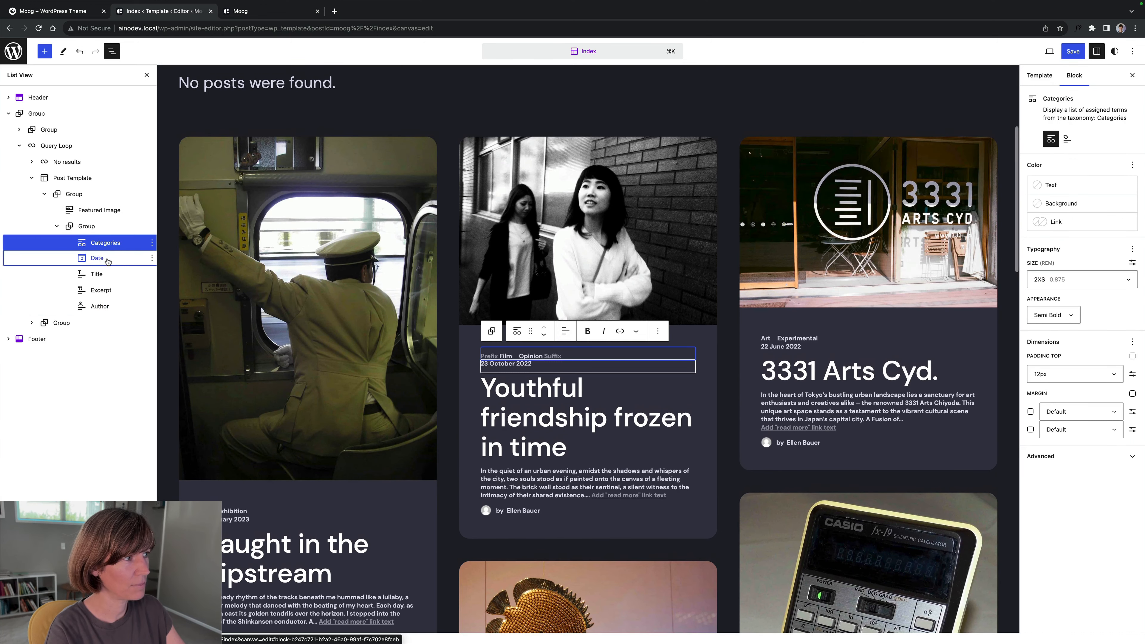
Delete the Date and Author blocks from the Post Template's inner group in the Index template.
click(98, 258)
click(152, 258)
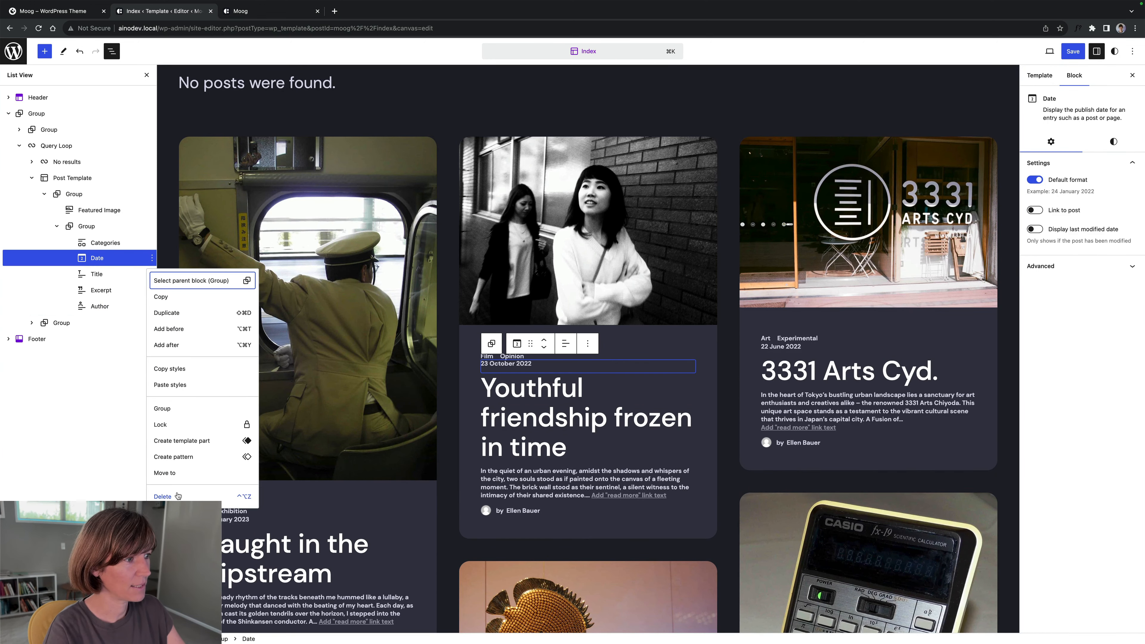
key(Return)
click(139, 292)
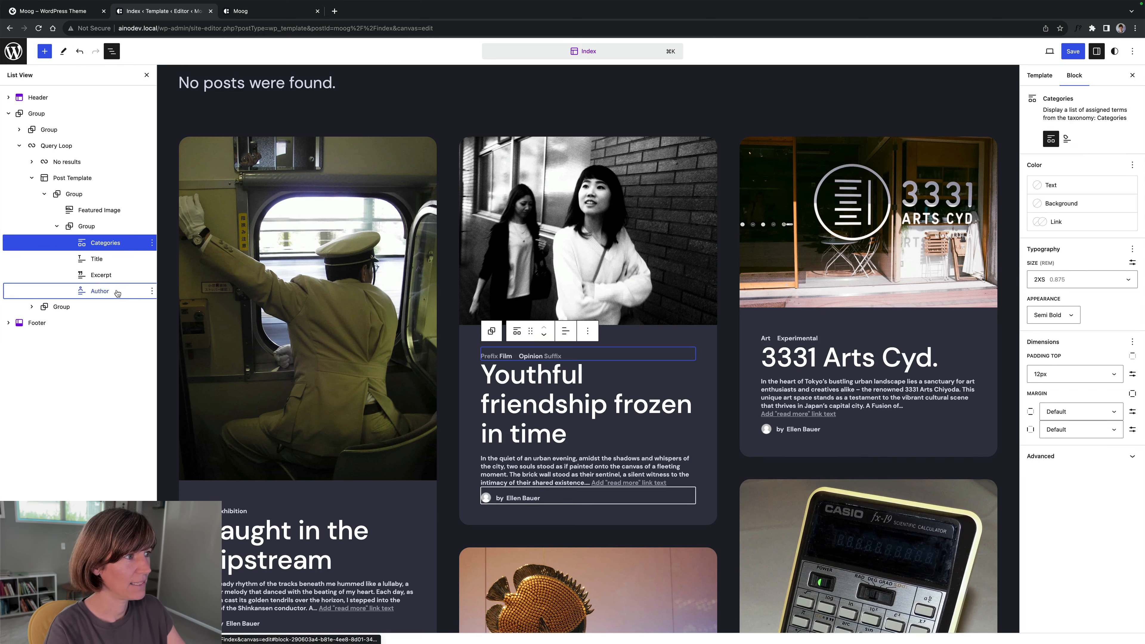
click(152, 292)
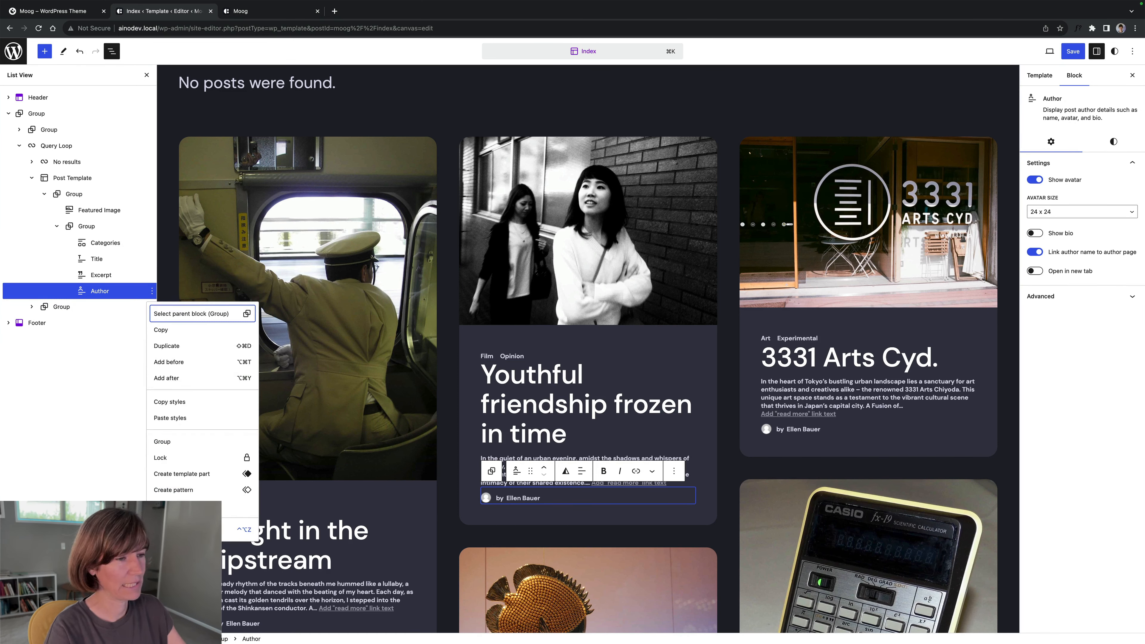
key(Return)
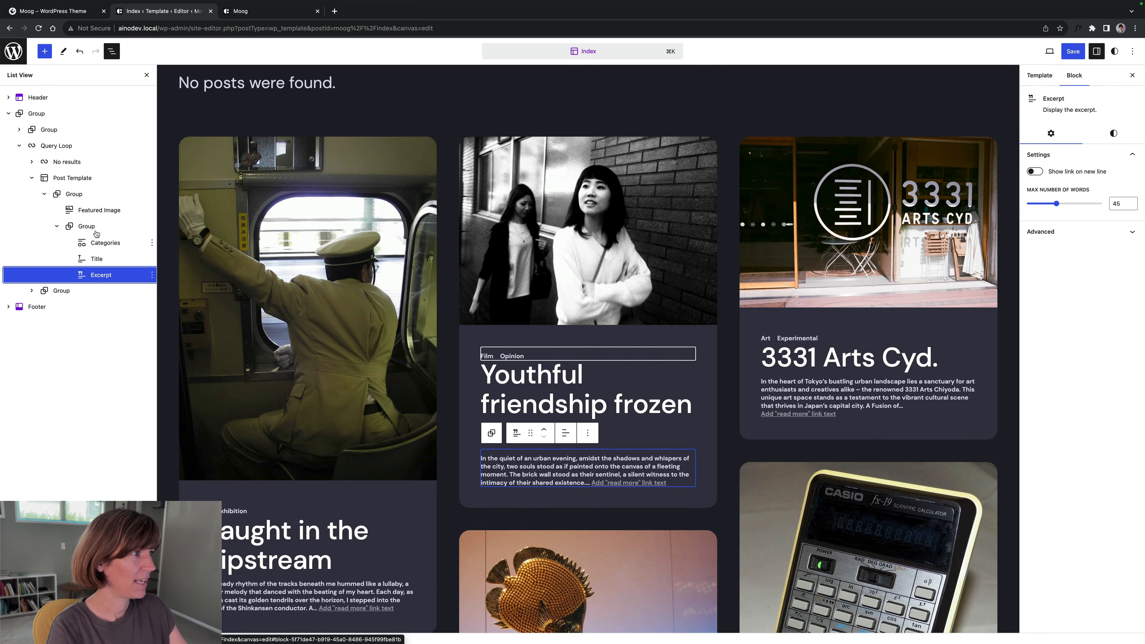
Set the Categories block's top padding to Default and its bottom padding to 12px, and save the Index template.
click(102, 243)
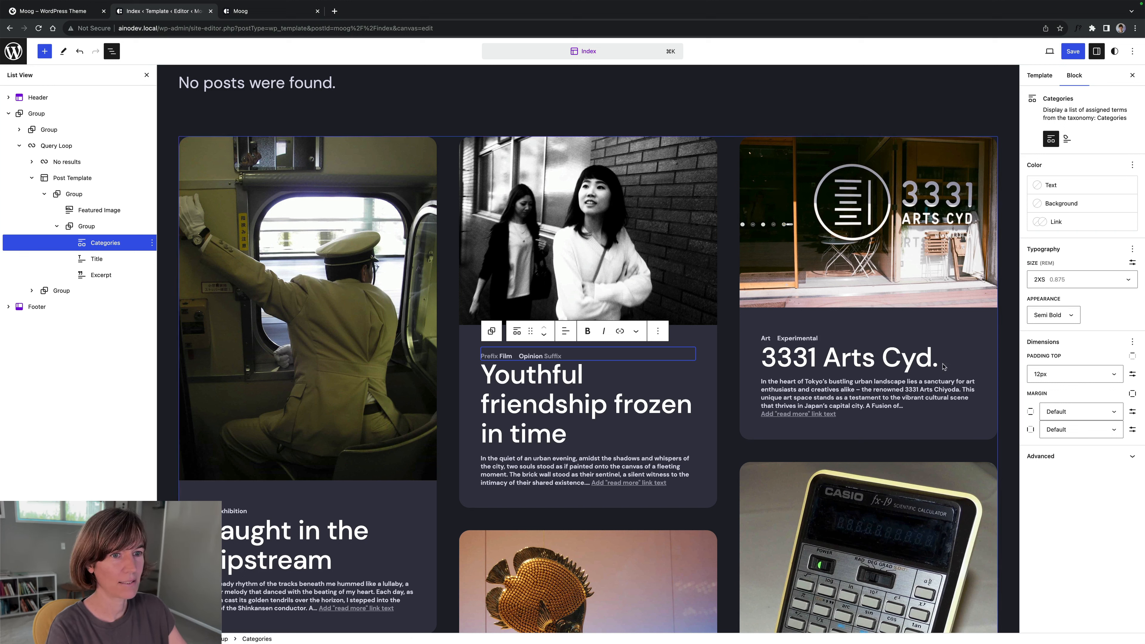
click(1104, 376)
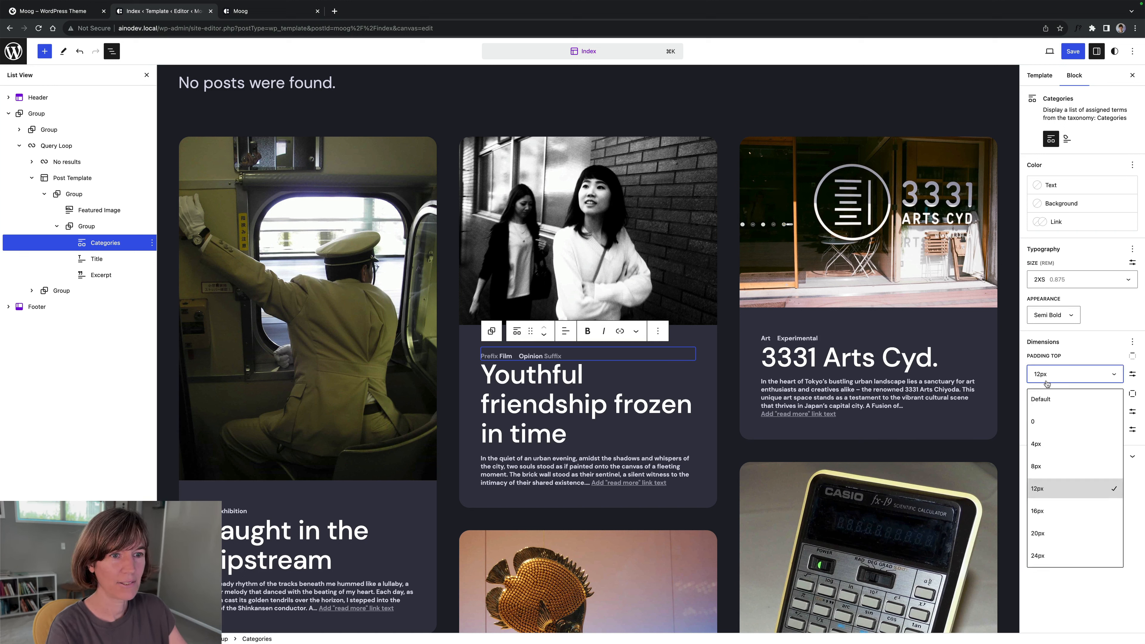
click(1037, 396)
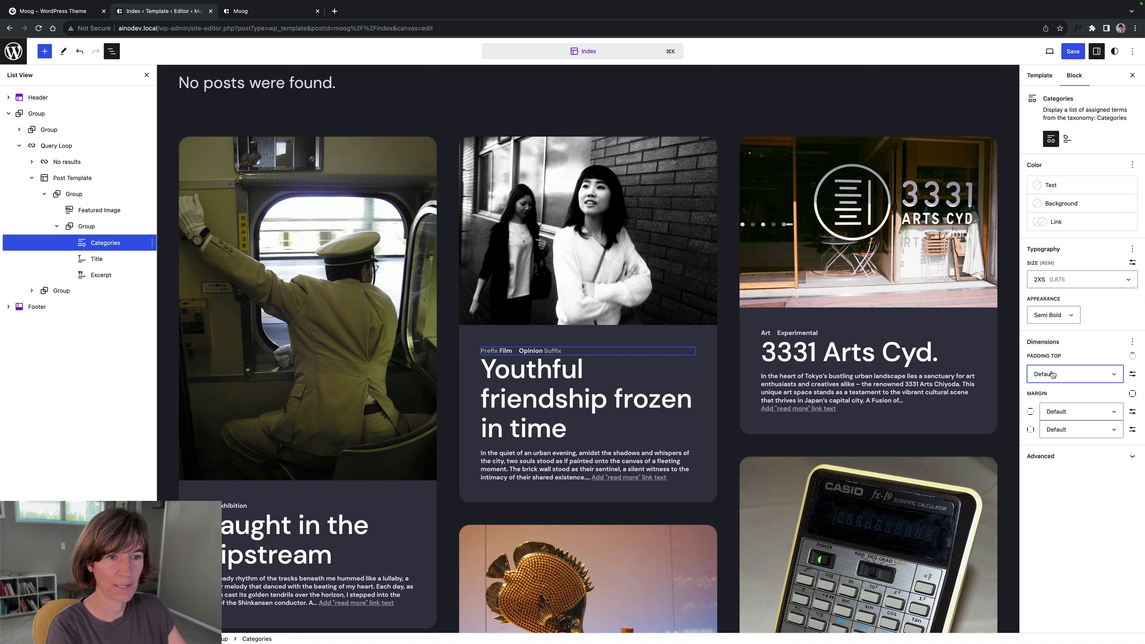
click(1133, 357)
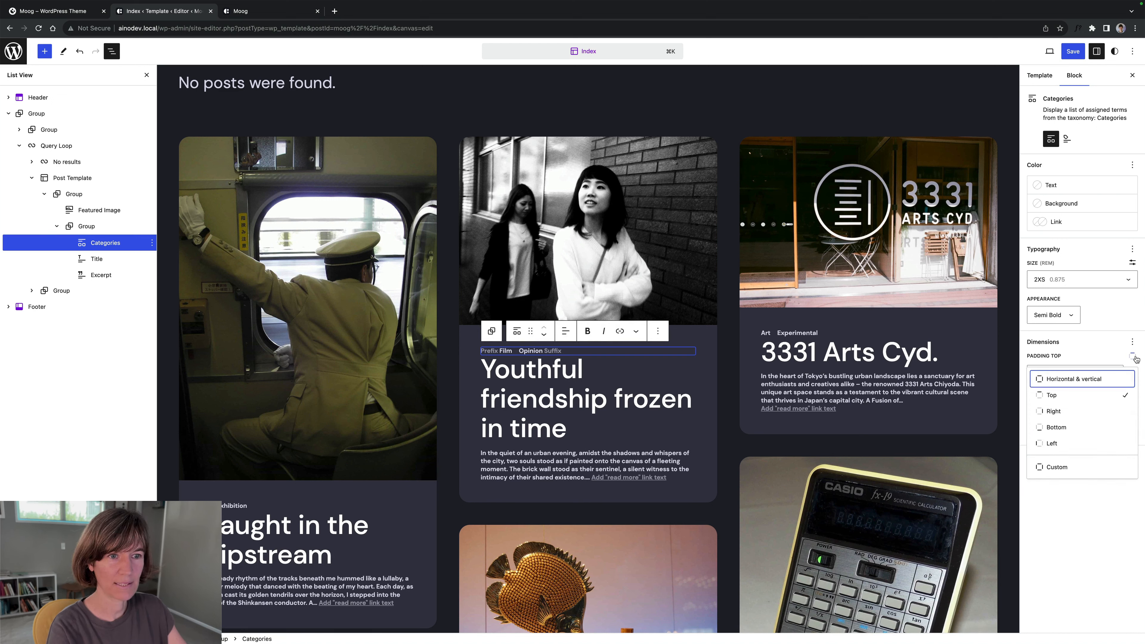
click(1051, 428)
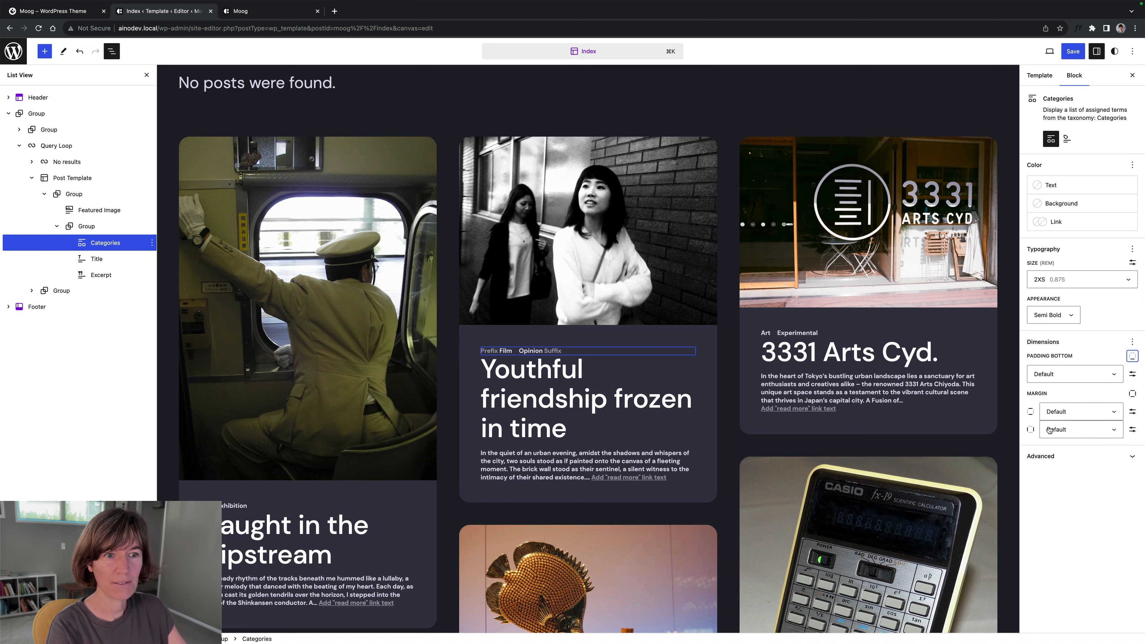
click(1046, 376)
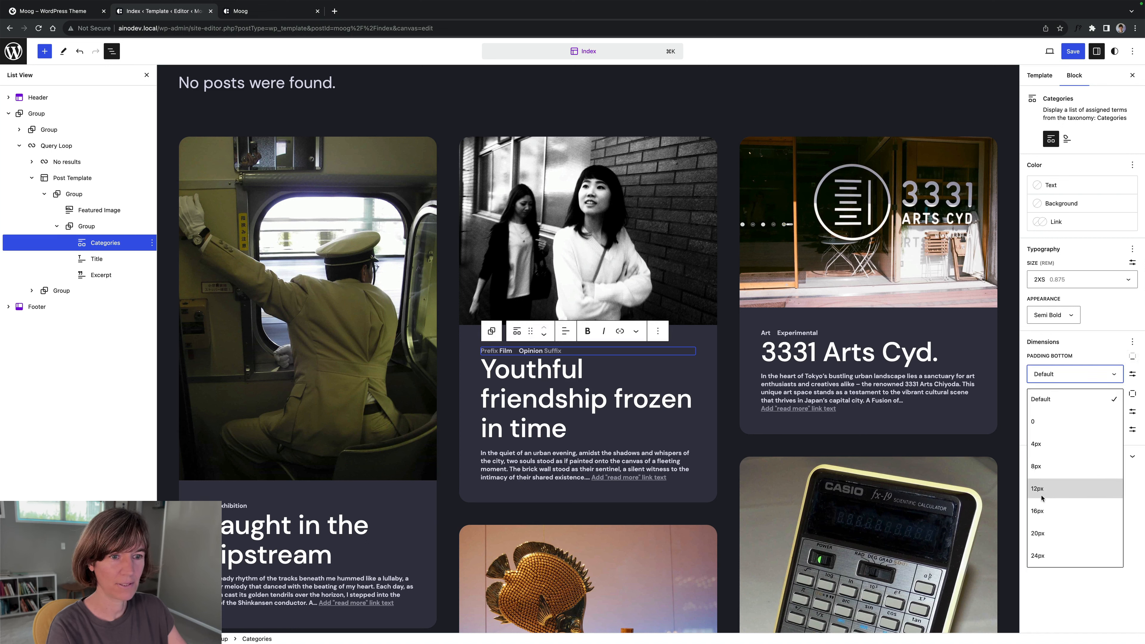
click(1032, 489)
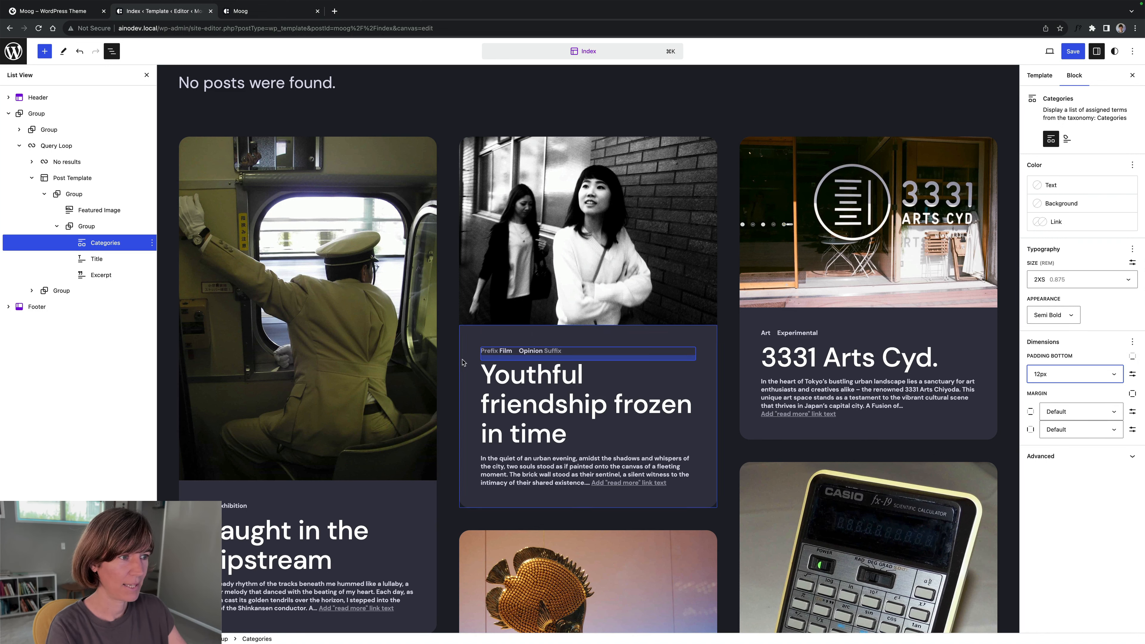
click(1072, 51)
click(1064, 52)
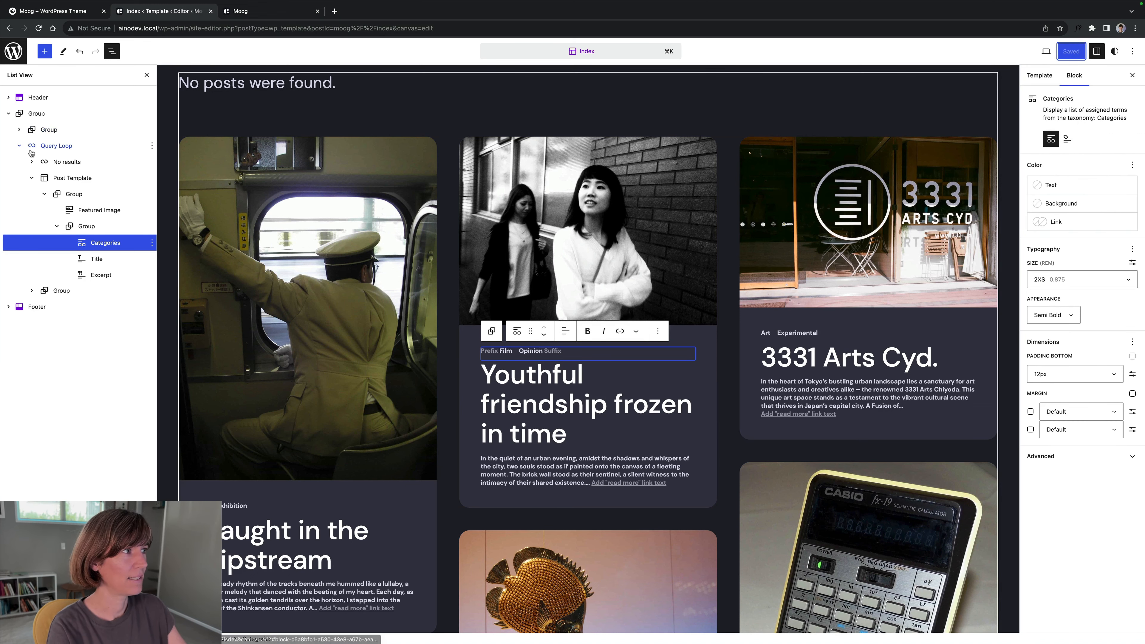
Leave the Index template, open the All Archives template for editing and show its block structure with a card's Categories block selected.
click(13, 51)
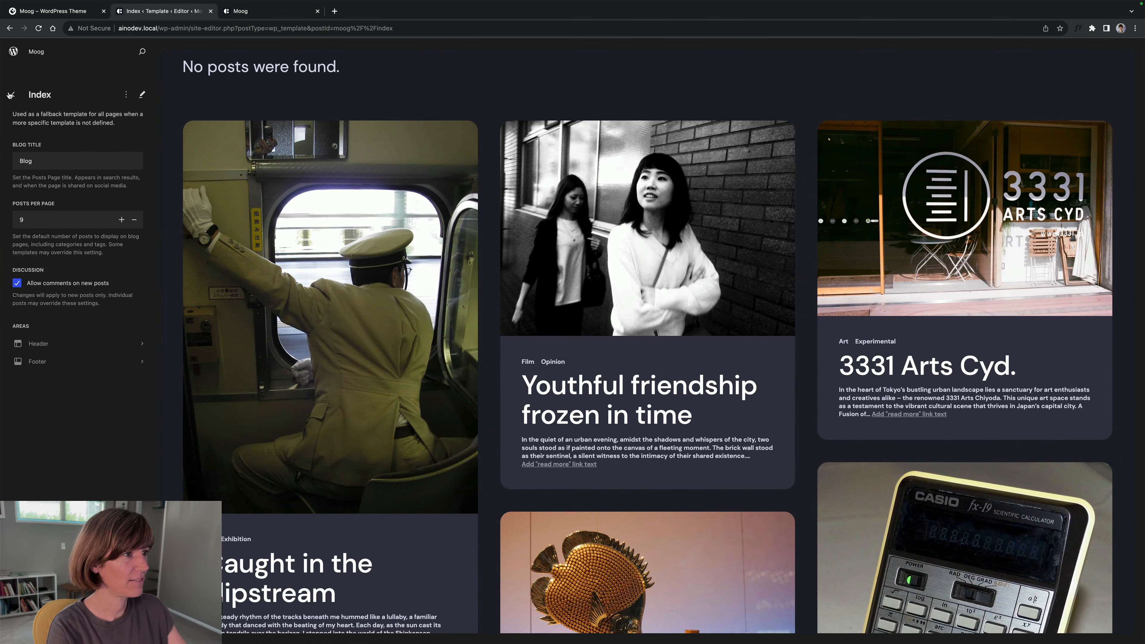
click(10, 95)
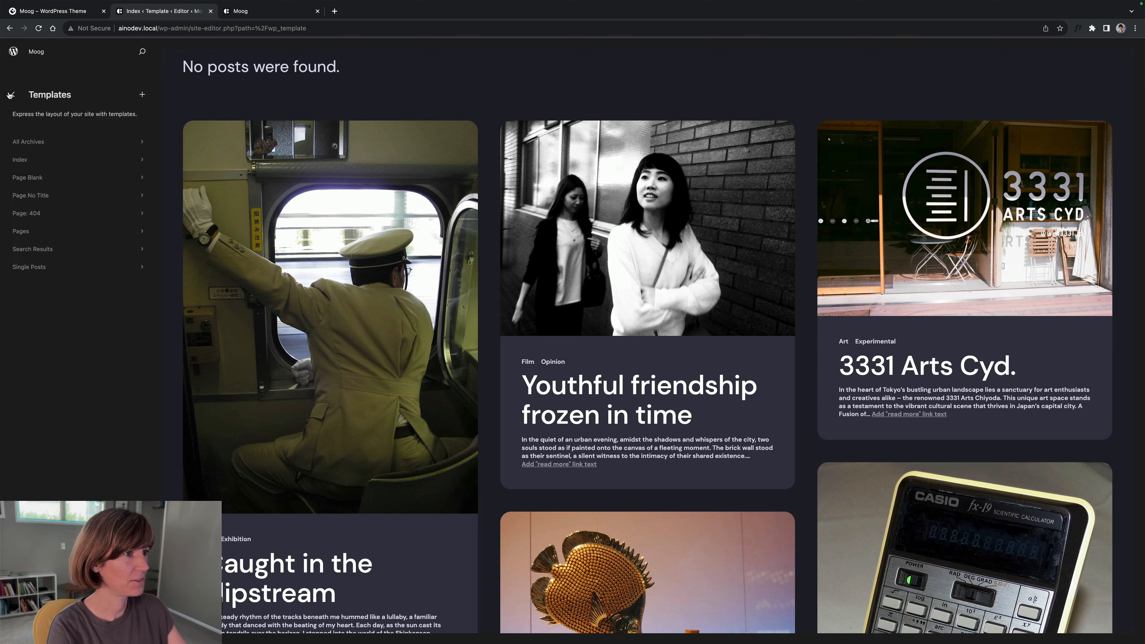
click(35, 142)
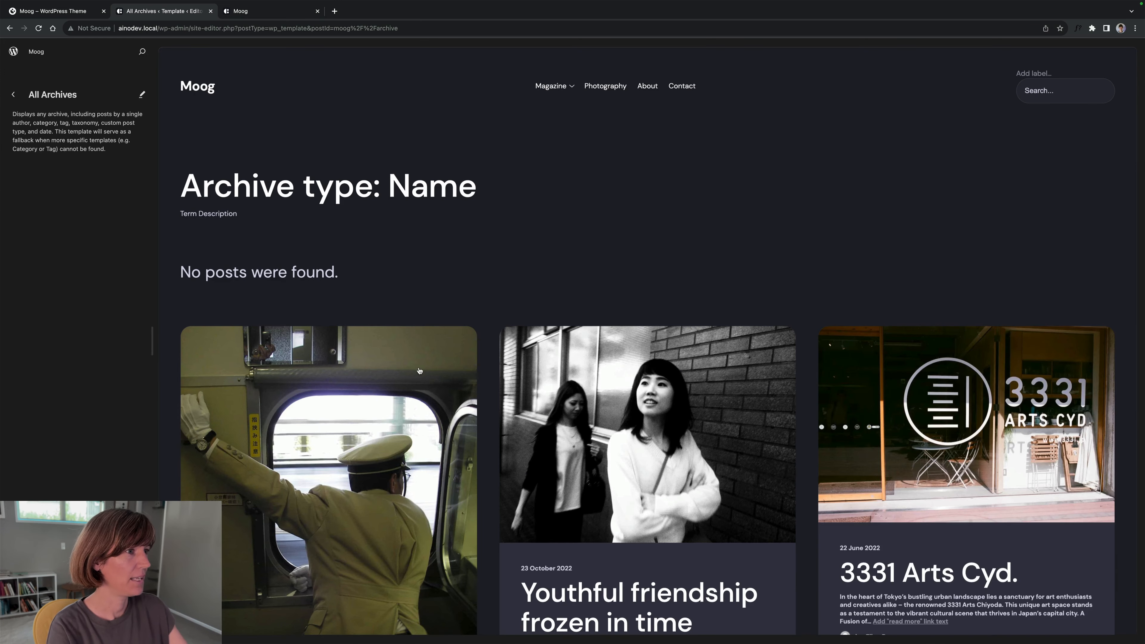
scroll(436, 366, down, 5)
scroll(436, 367, down, 3)
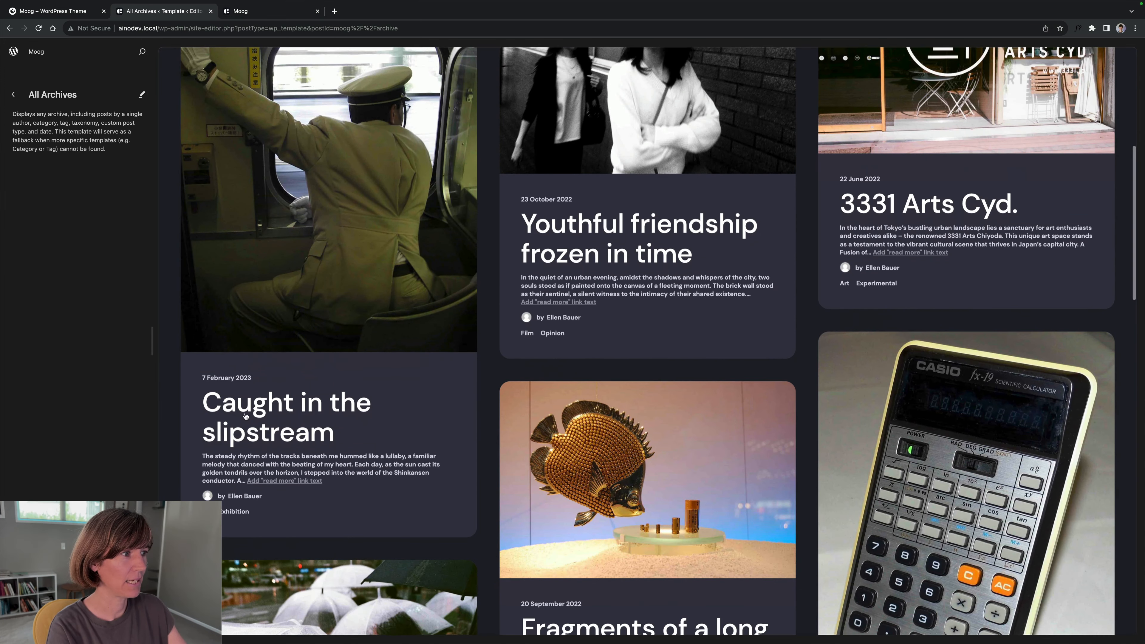
scroll(246, 514, up, 1)
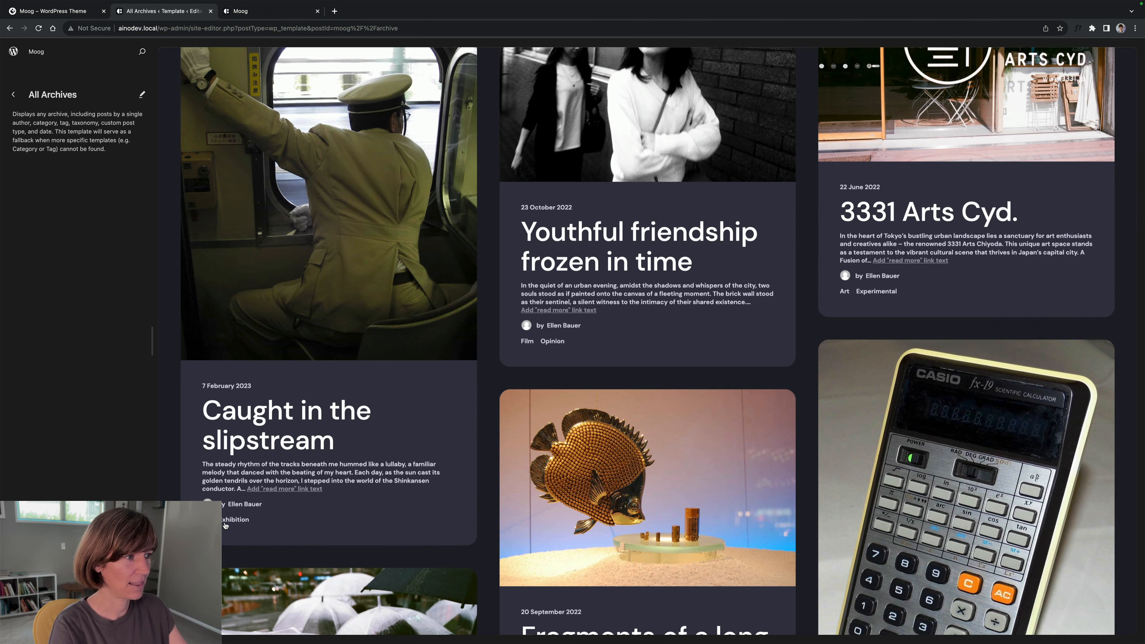
click(242, 522)
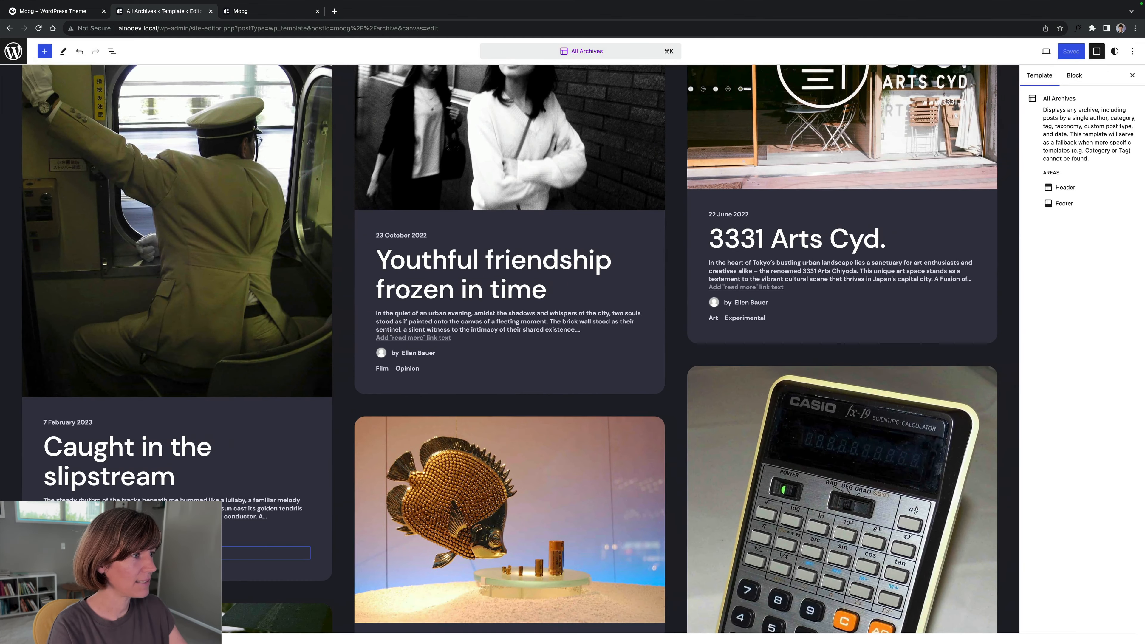
click(108, 51)
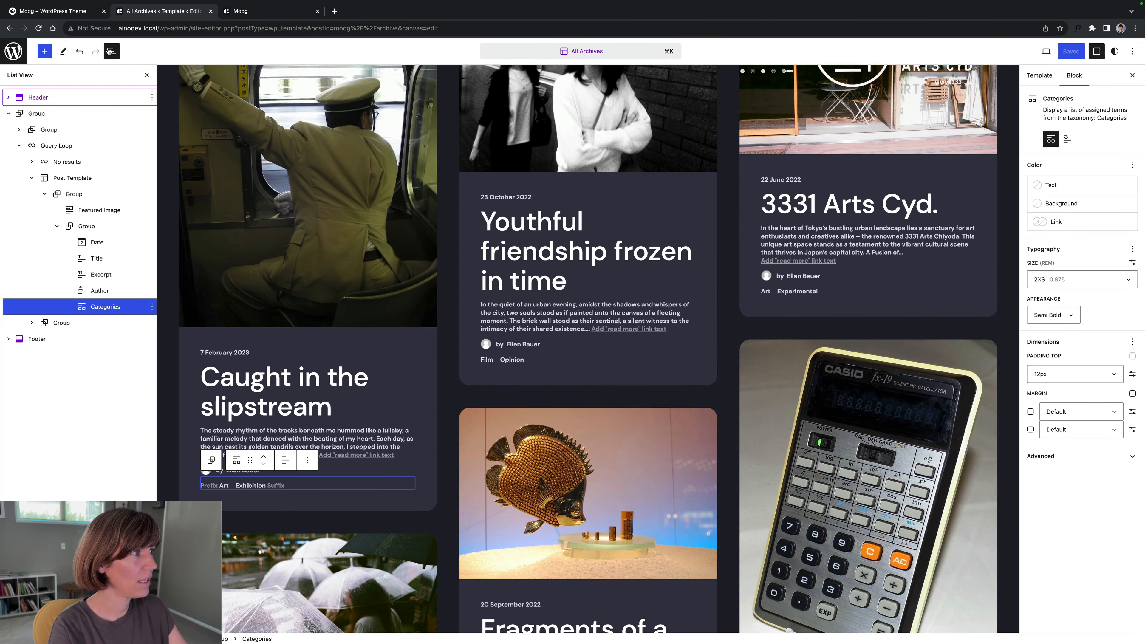
Delete the Categories block from the Post Template's inner group in the All Archives template and save the template.
click(151, 306)
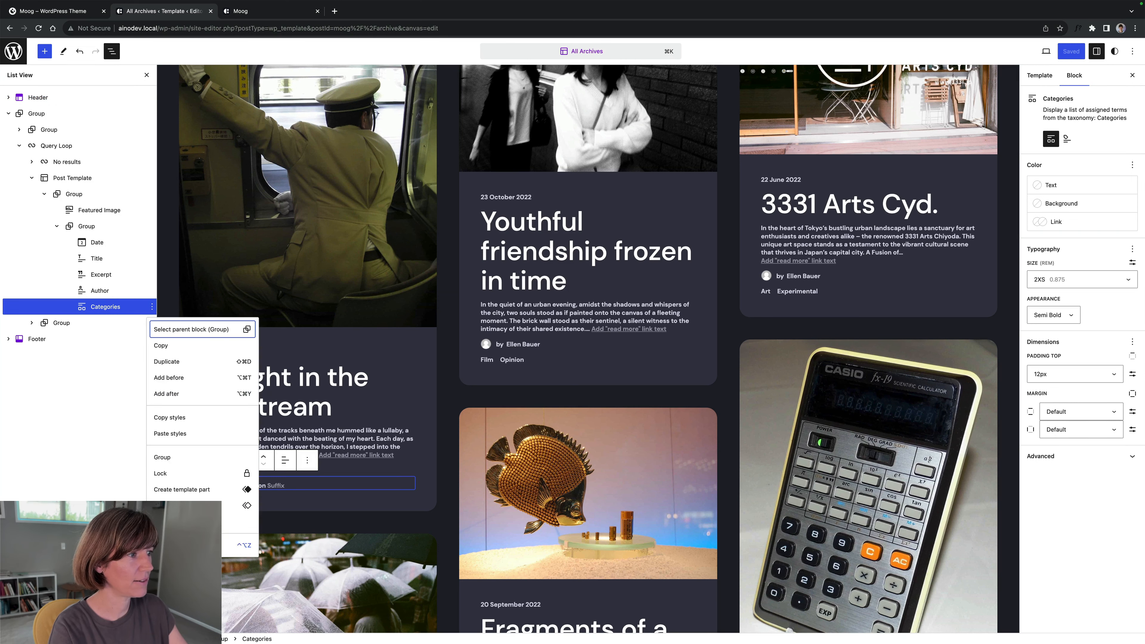
click(180, 545)
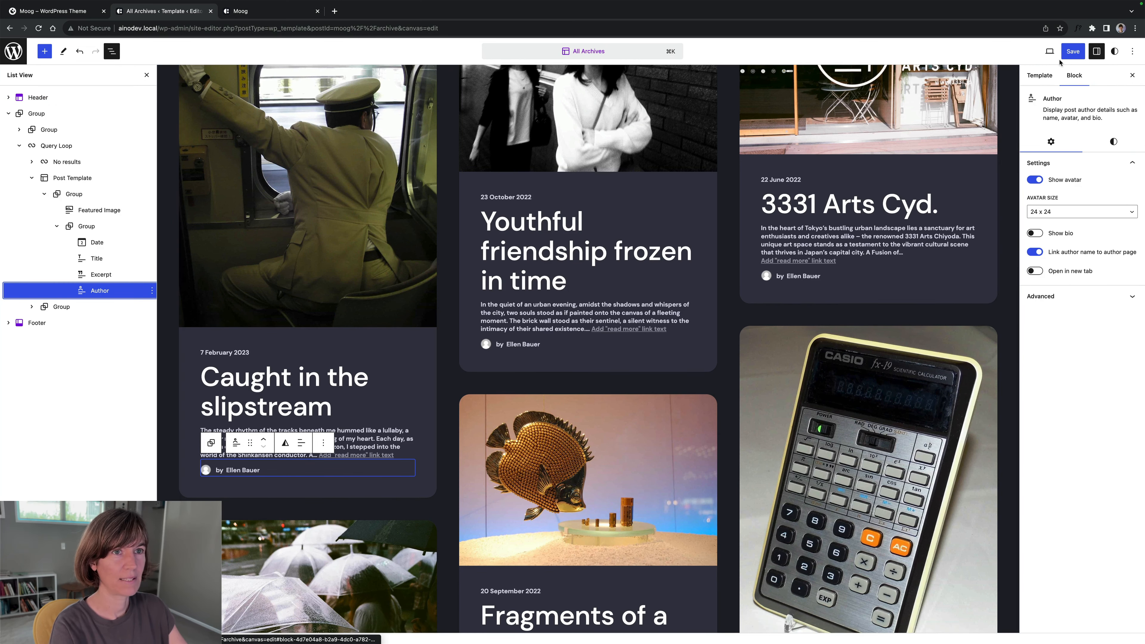
click(1072, 51)
click(1045, 51)
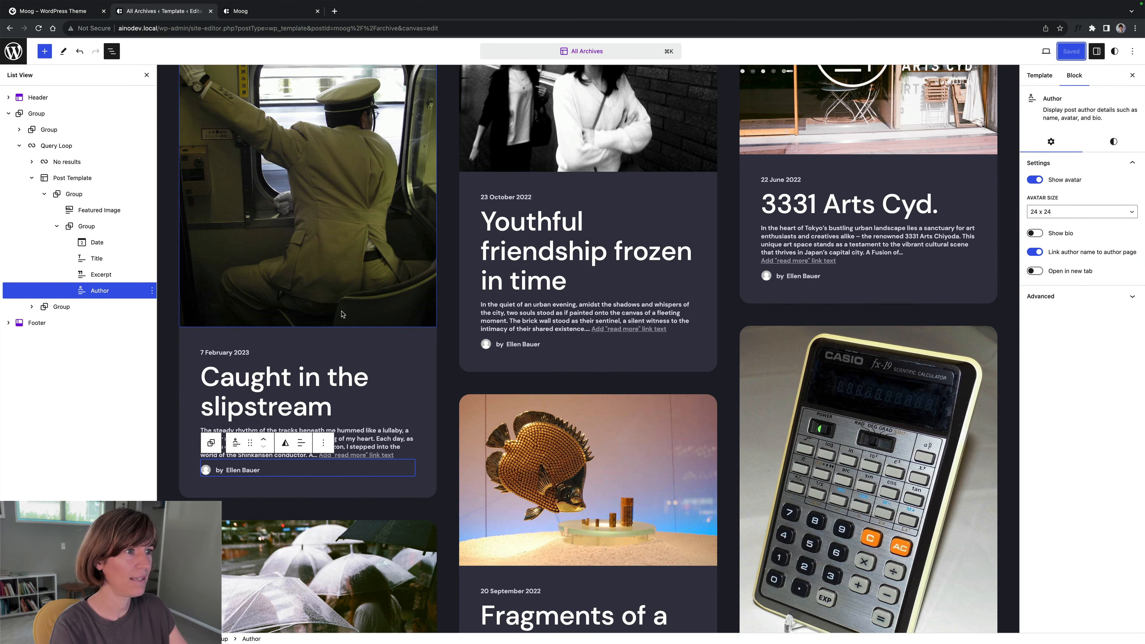
Leave the All Archives template and open the Page: 404 template for editing.
click(13, 52)
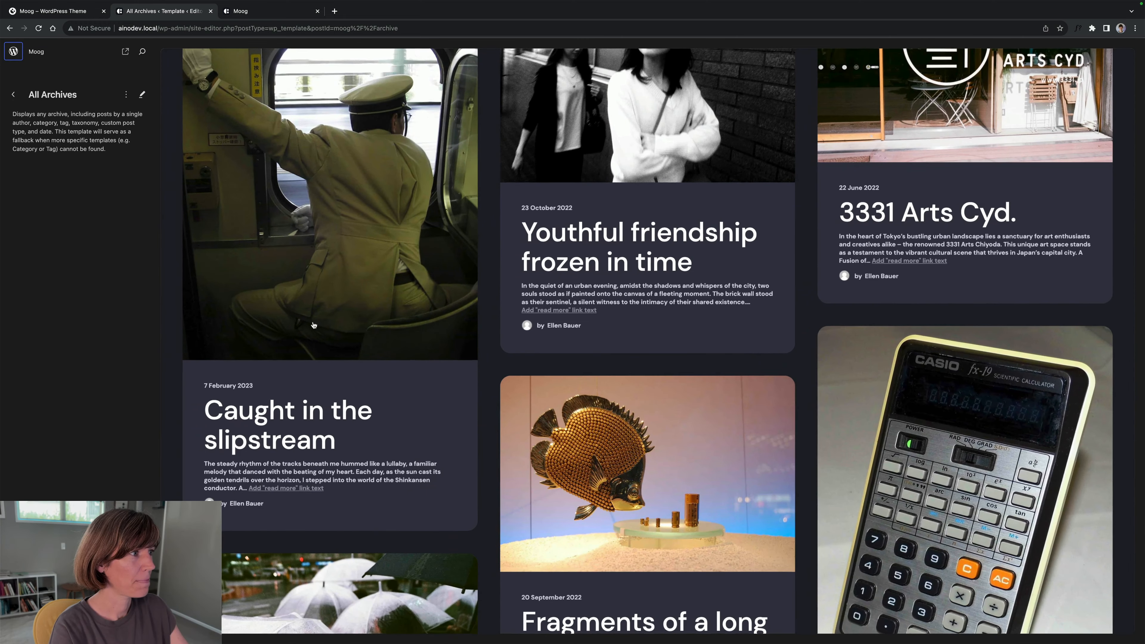
click(14, 94)
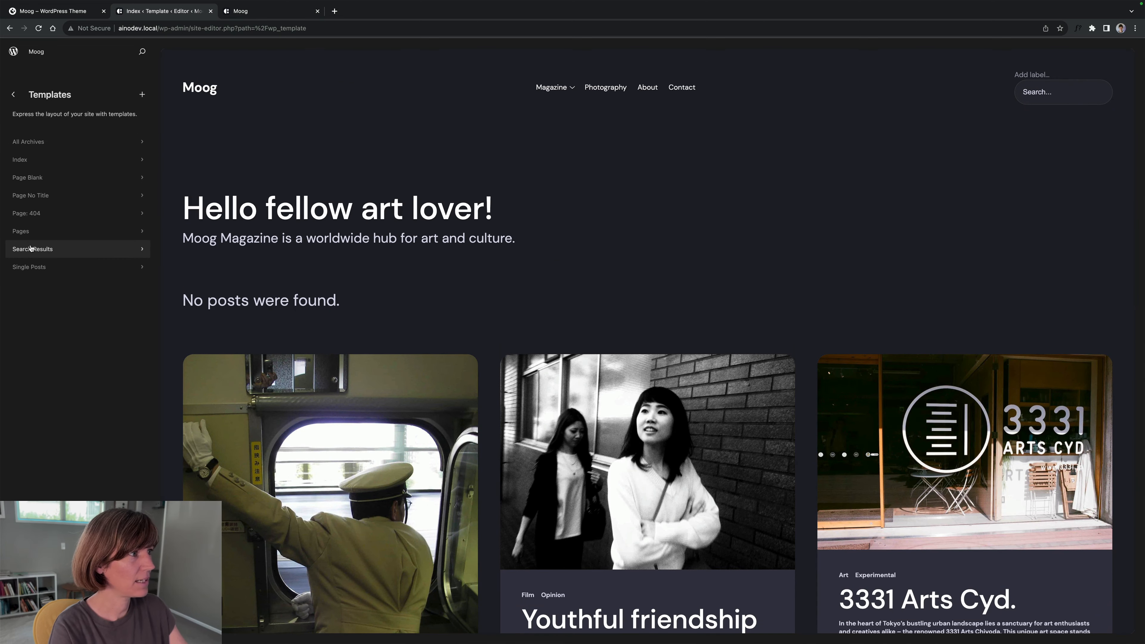
click(37, 215)
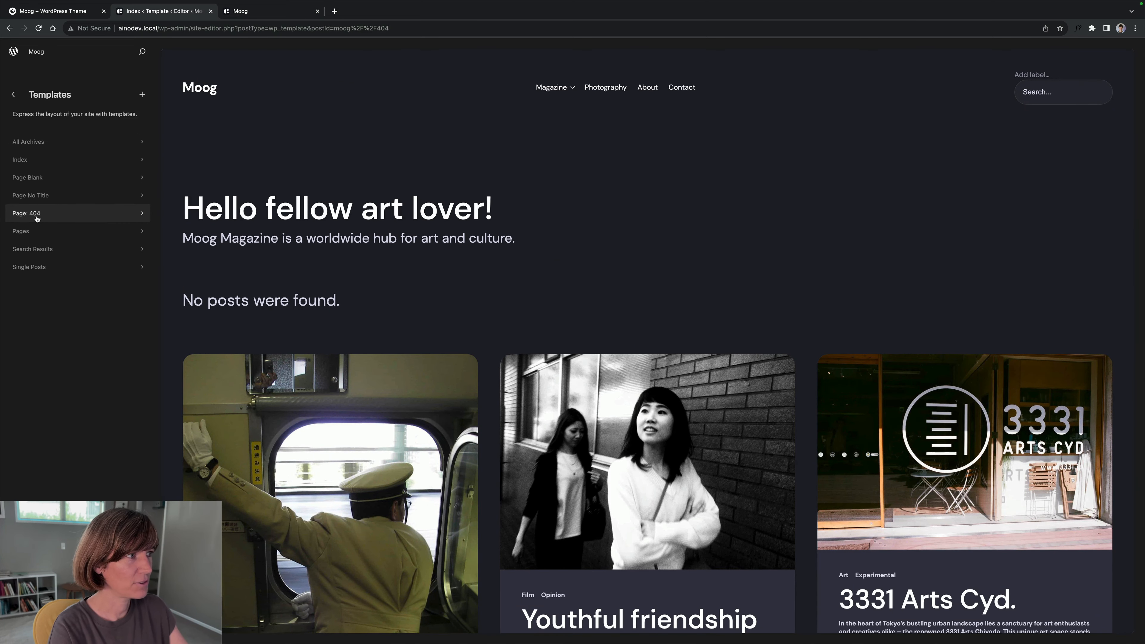
scroll(721, 331, down, 1)
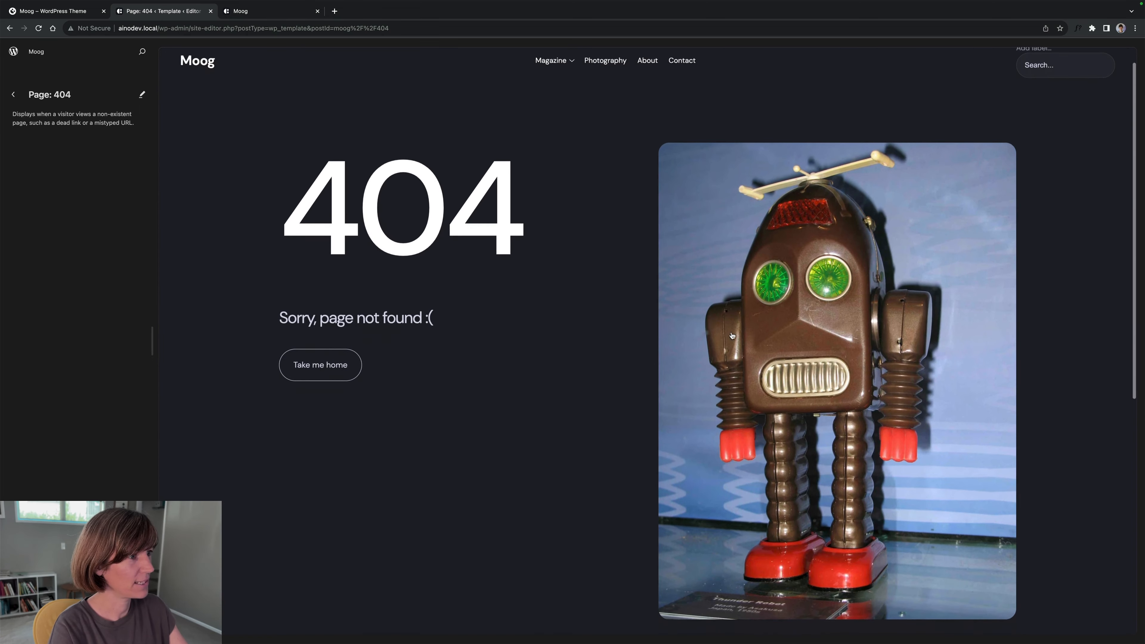
scroll(766, 321, up, 1)
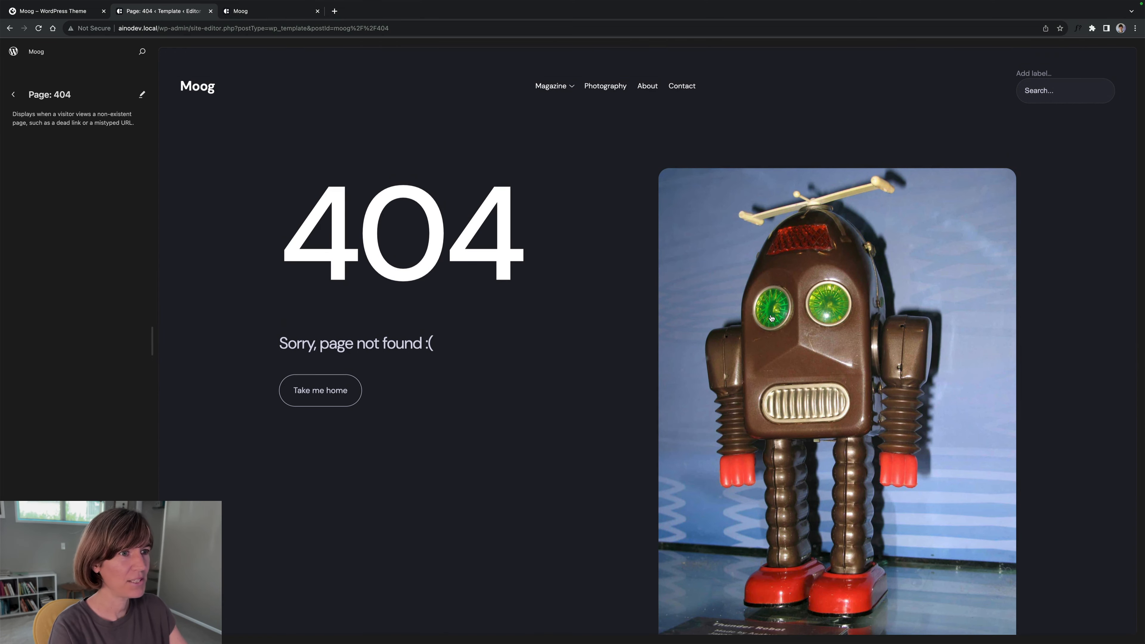
click(779, 314)
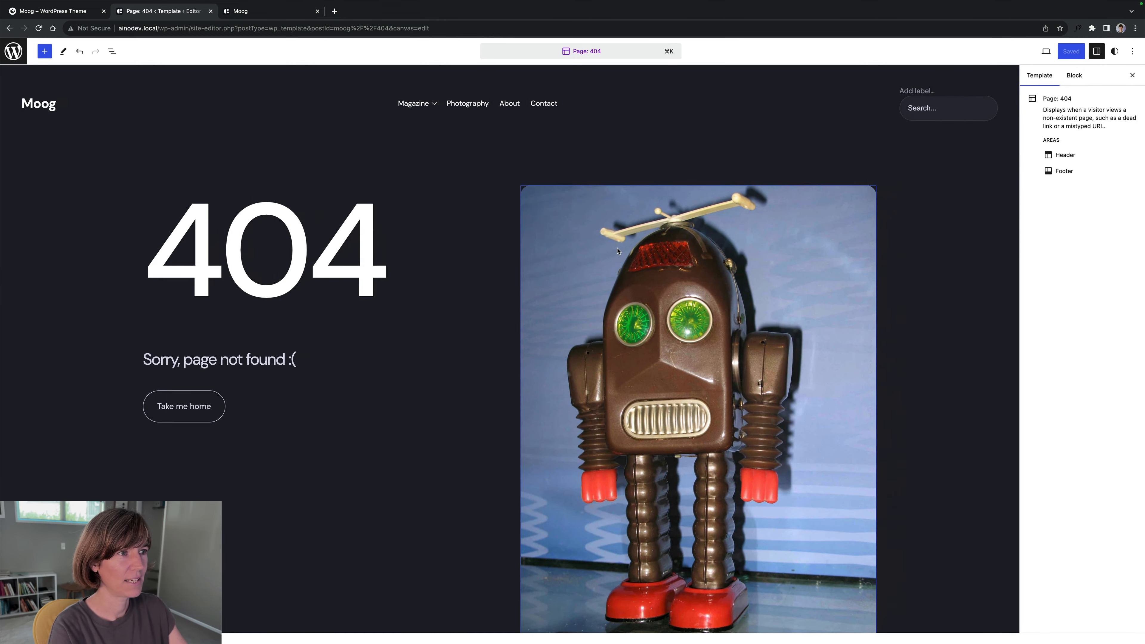
Replace the robot image in the 404 template with Real-Size-GUNDAM.jpg from the media library and save the template.
click(606, 254)
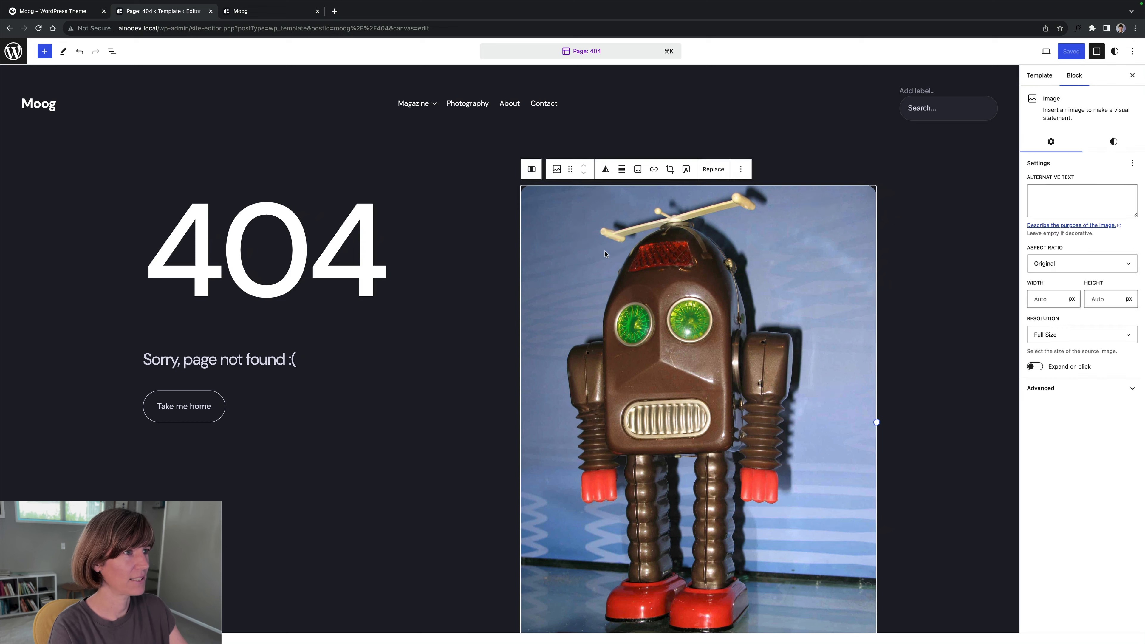
click(718, 169)
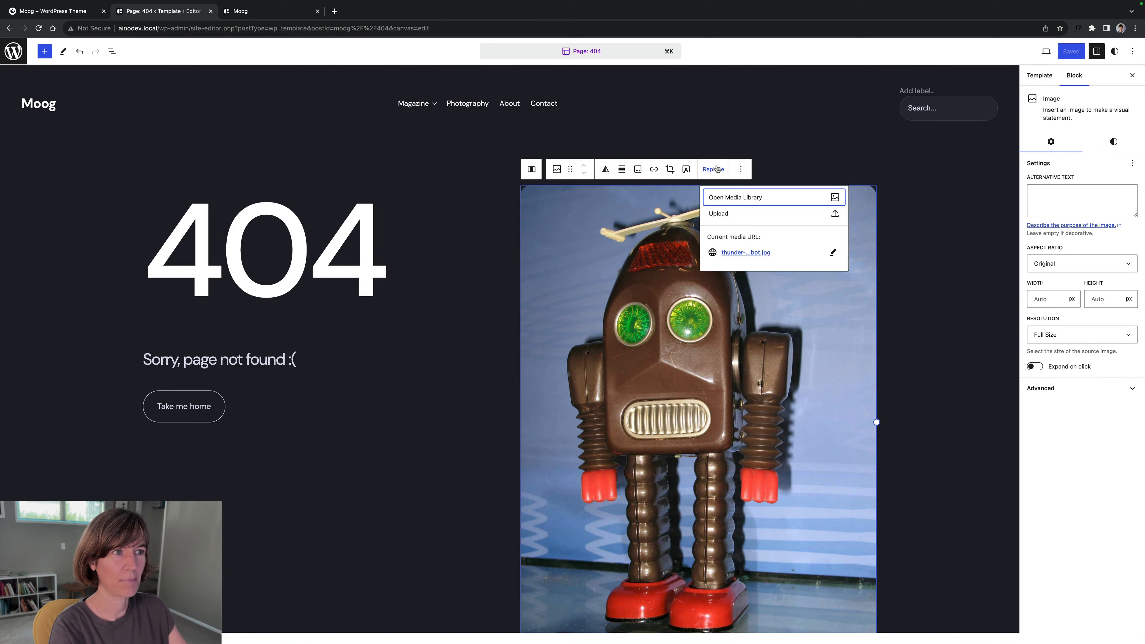
click(717, 197)
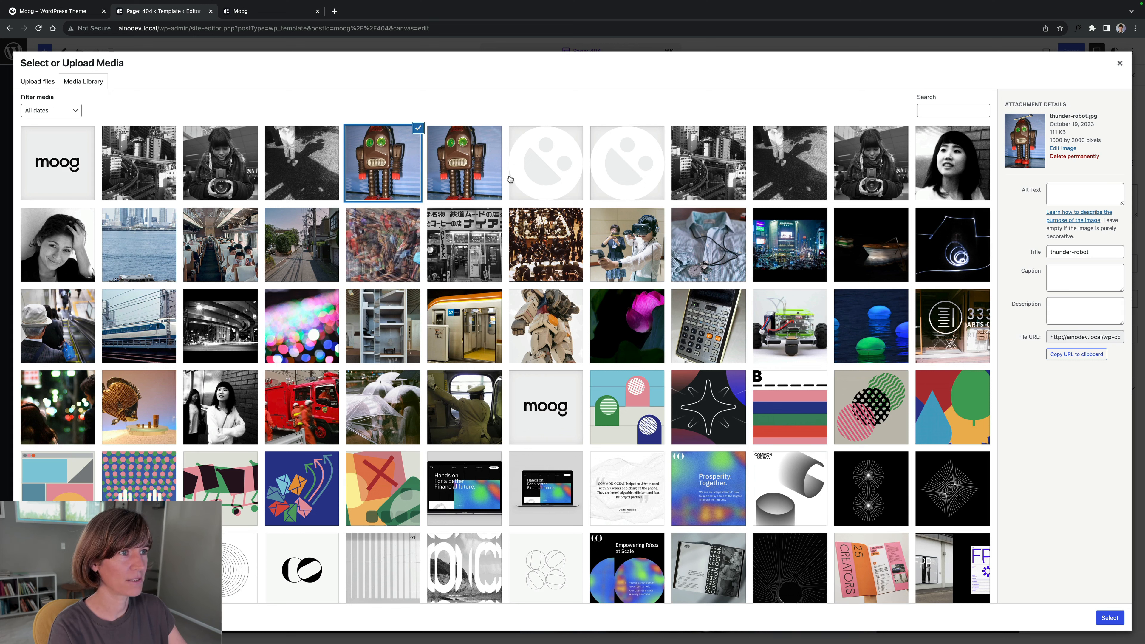
click(659, 253)
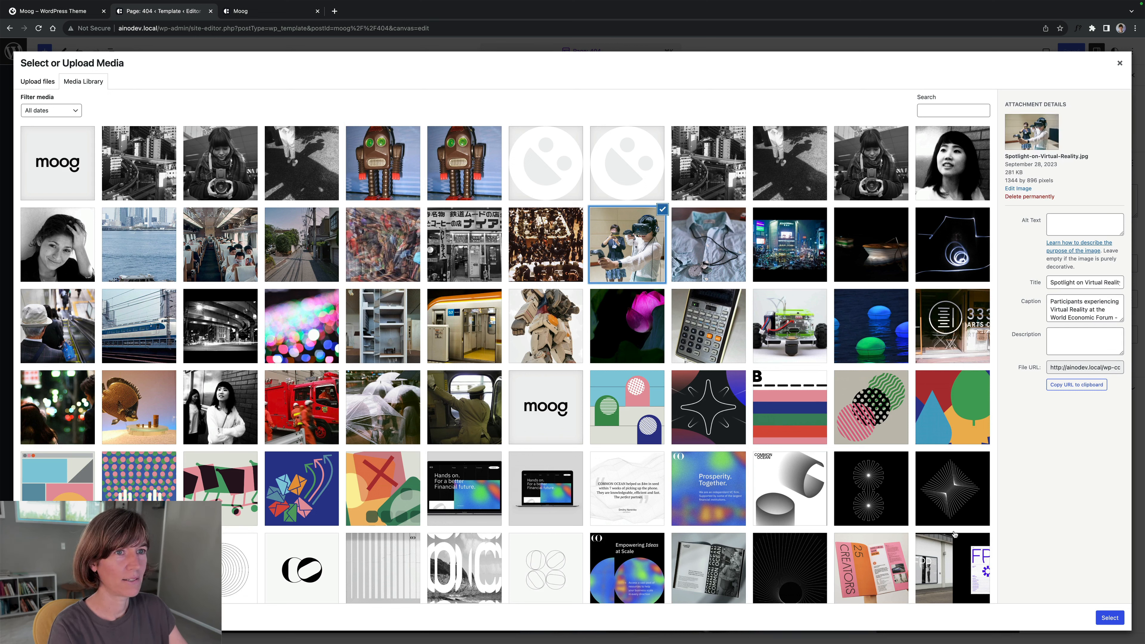
click(534, 318)
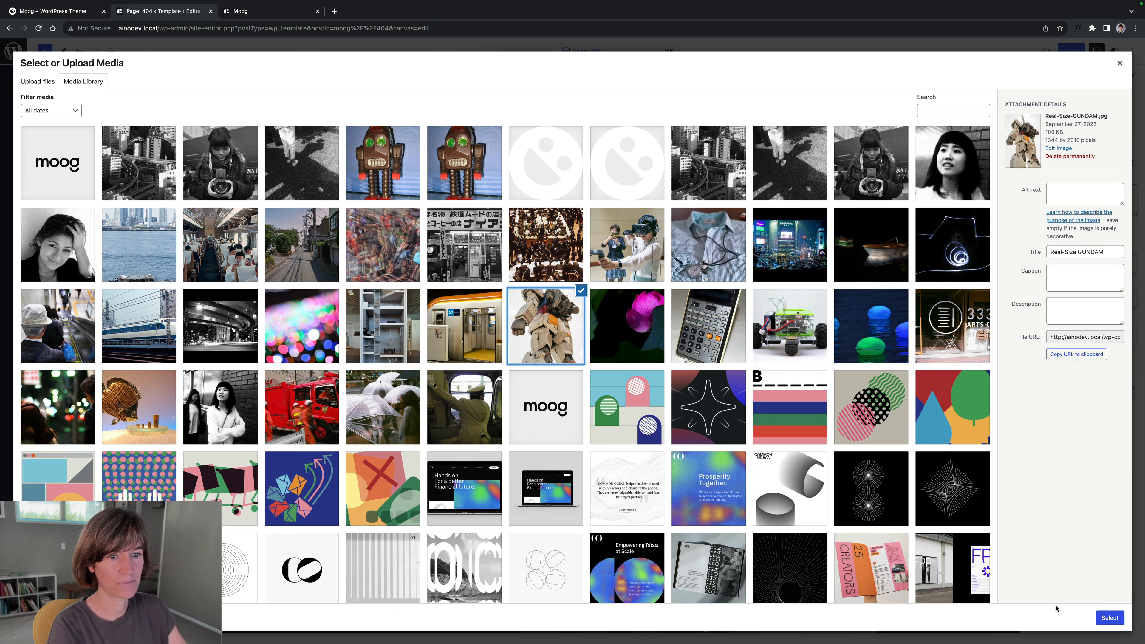
click(1109, 617)
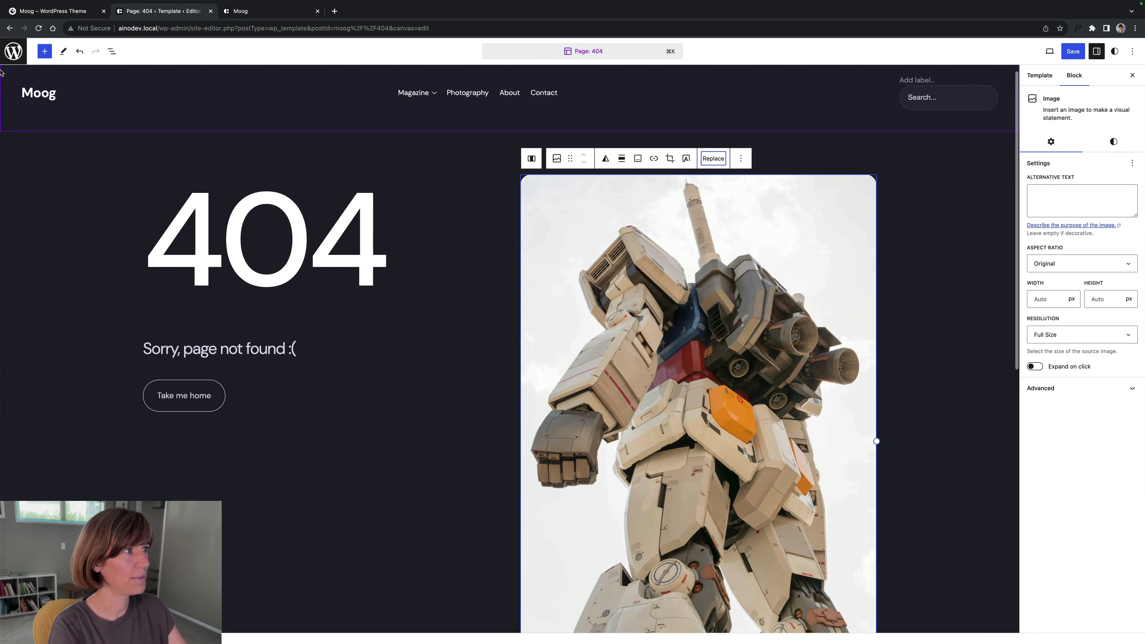
click(1073, 52)
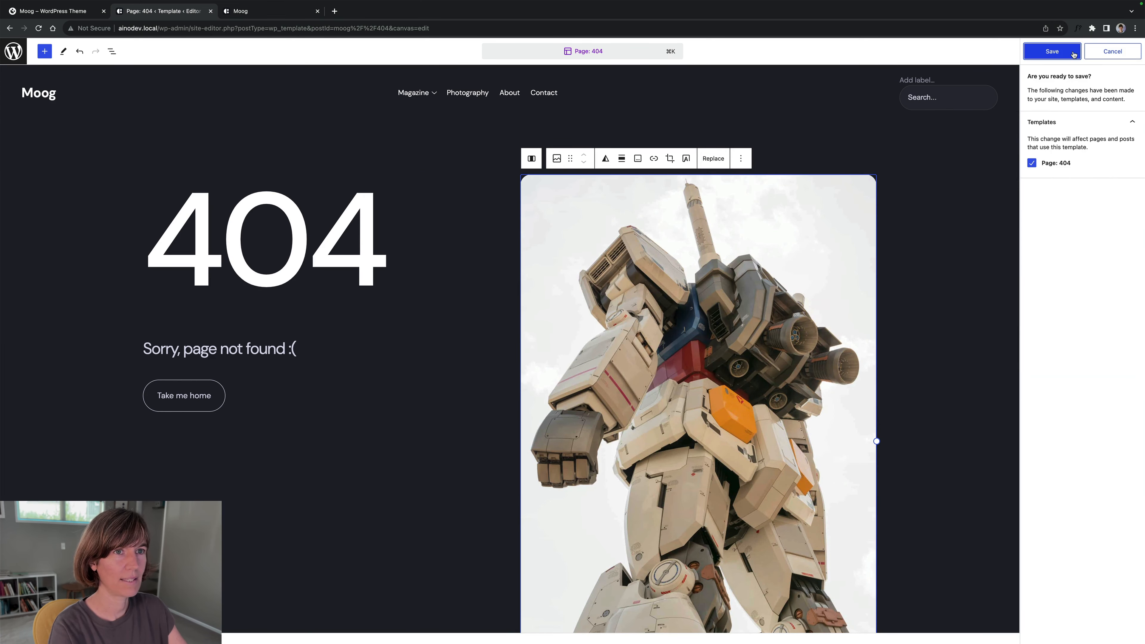
click(1073, 52)
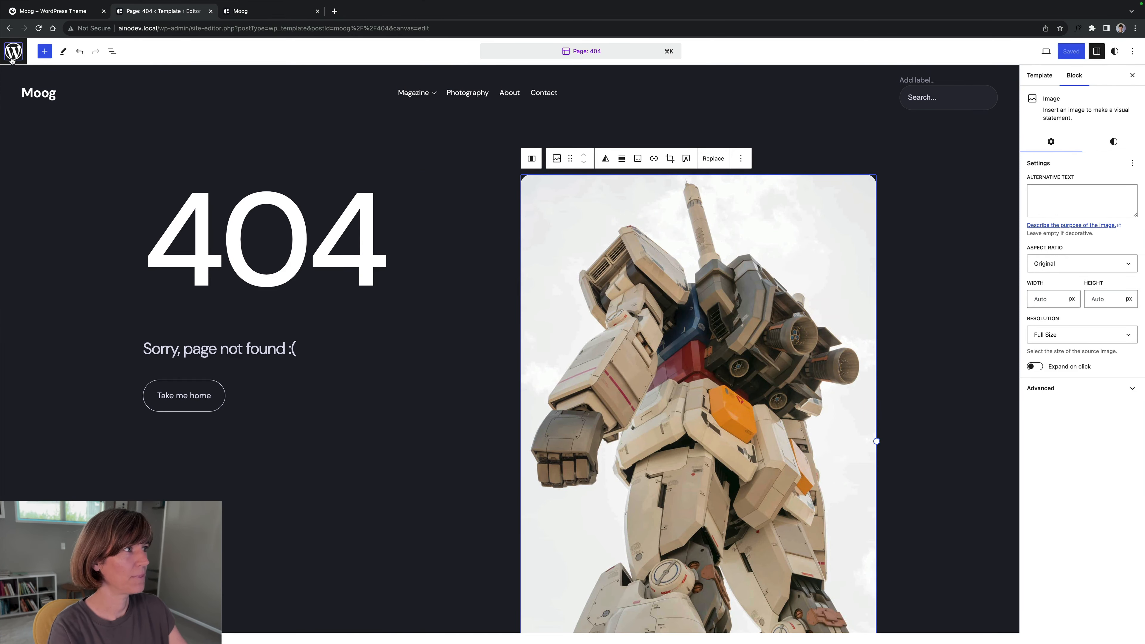
Leave the 404 template and open the Single Posts template for editing, selecting the Row around the post author.
click(4, 53)
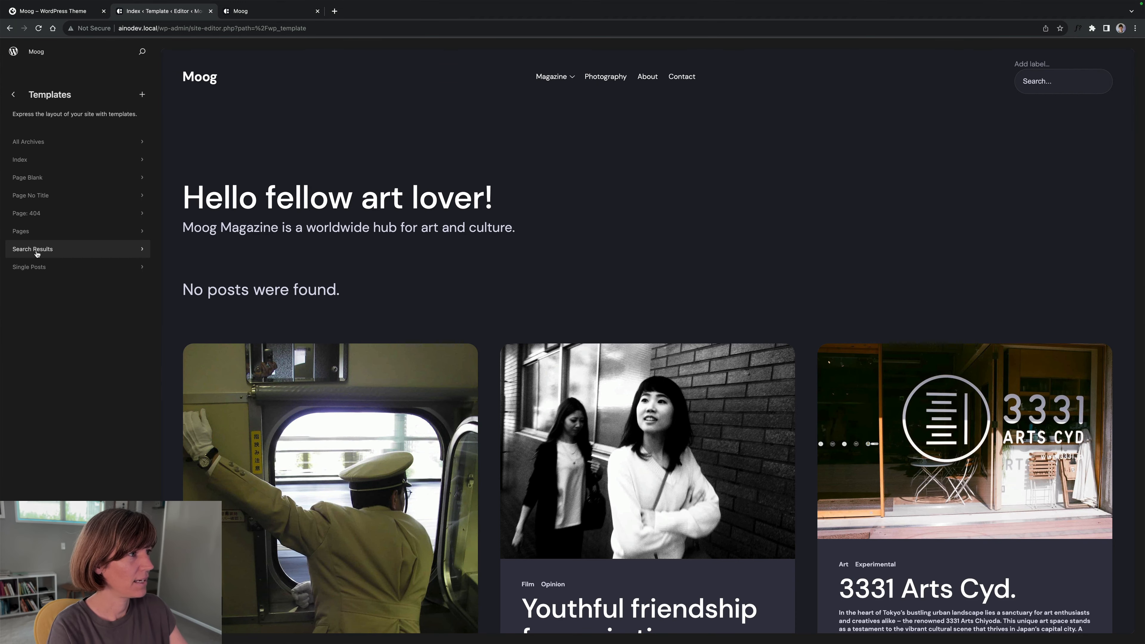
click(40, 267)
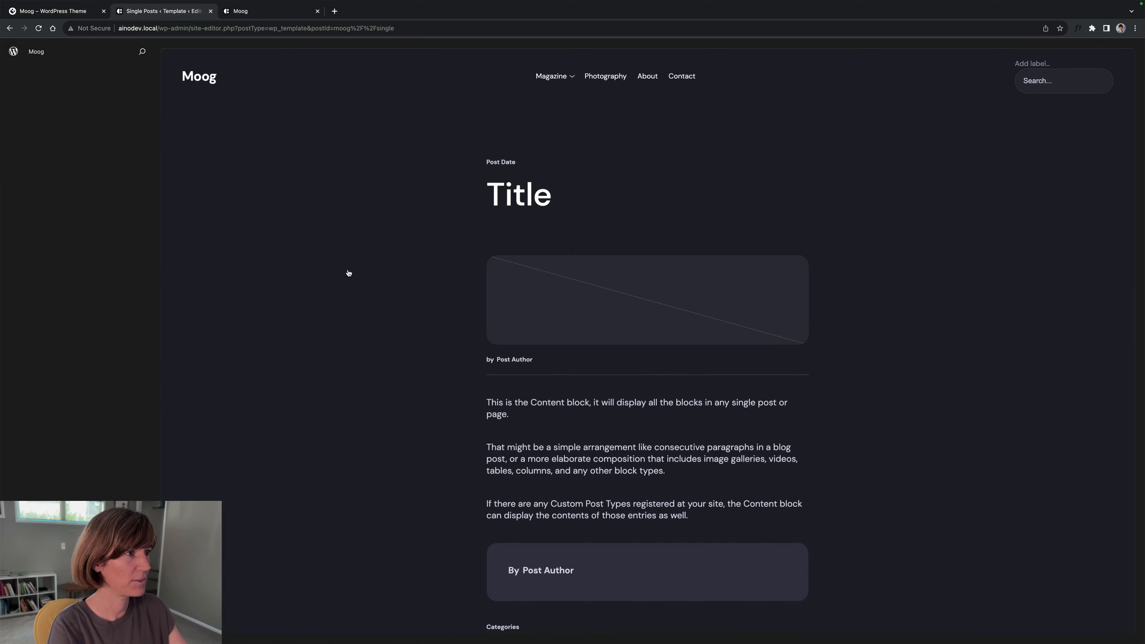
scroll(556, 278, down, 7)
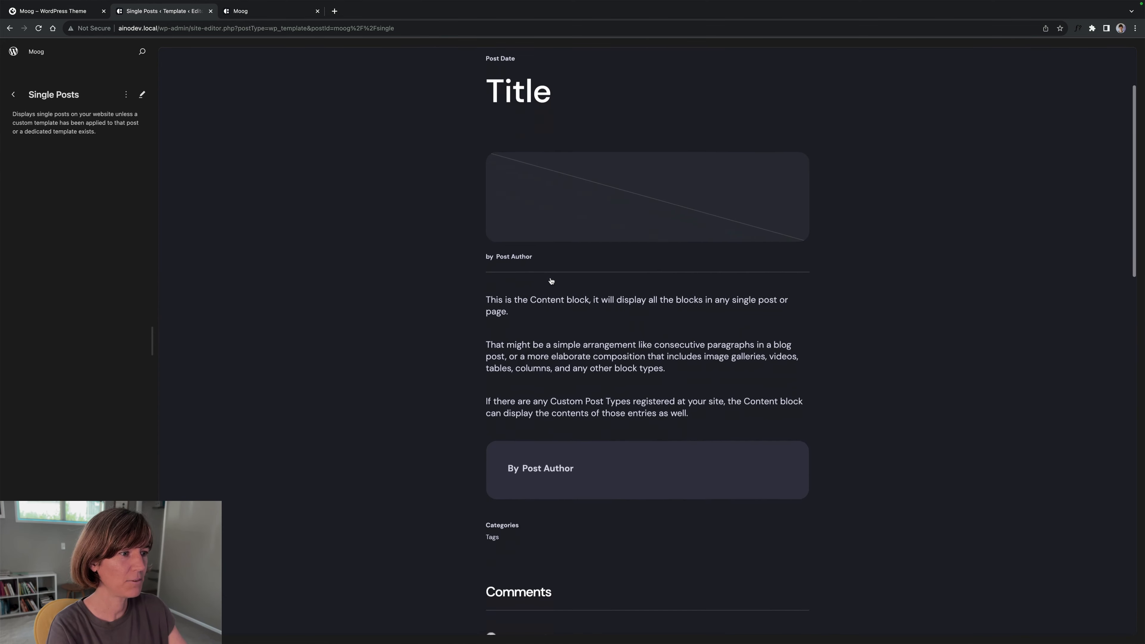
scroll(480, 303, up, 7)
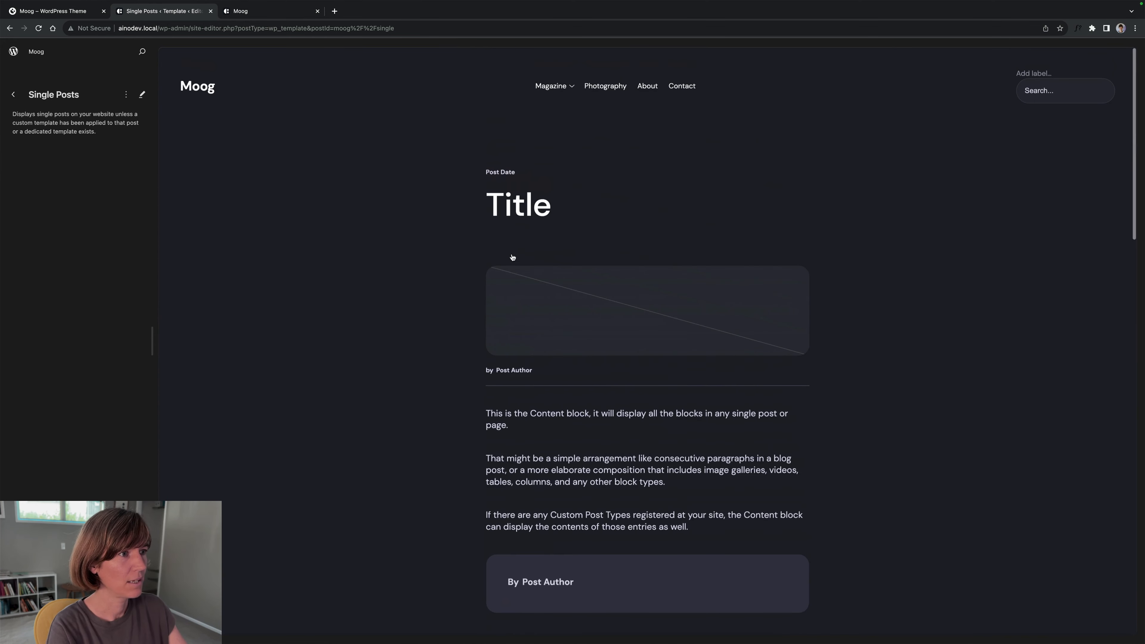
click(525, 372)
click(422, 390)
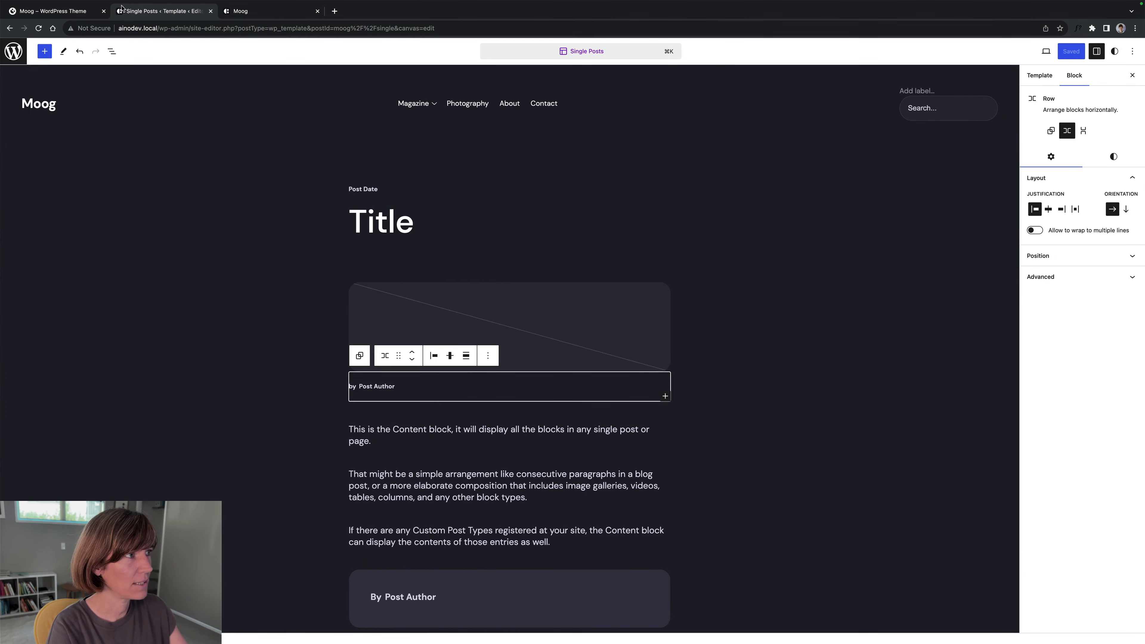
Show the Single Posts template's block structure and check which blocks the Row below the Featured Image contains.
click(111, 52)
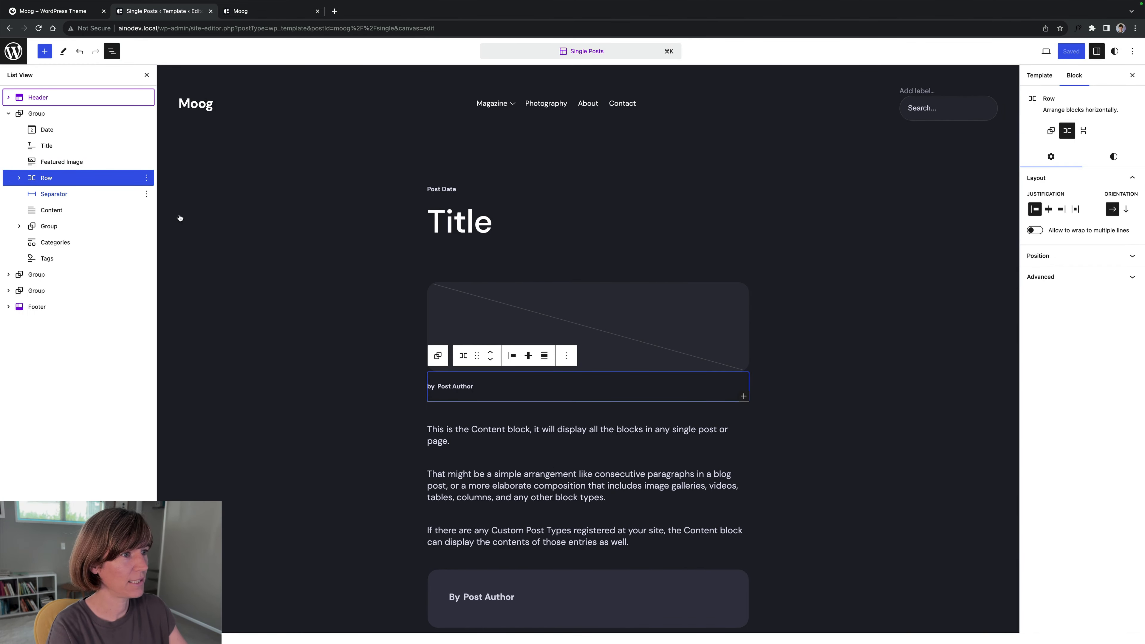
click(533, 386)
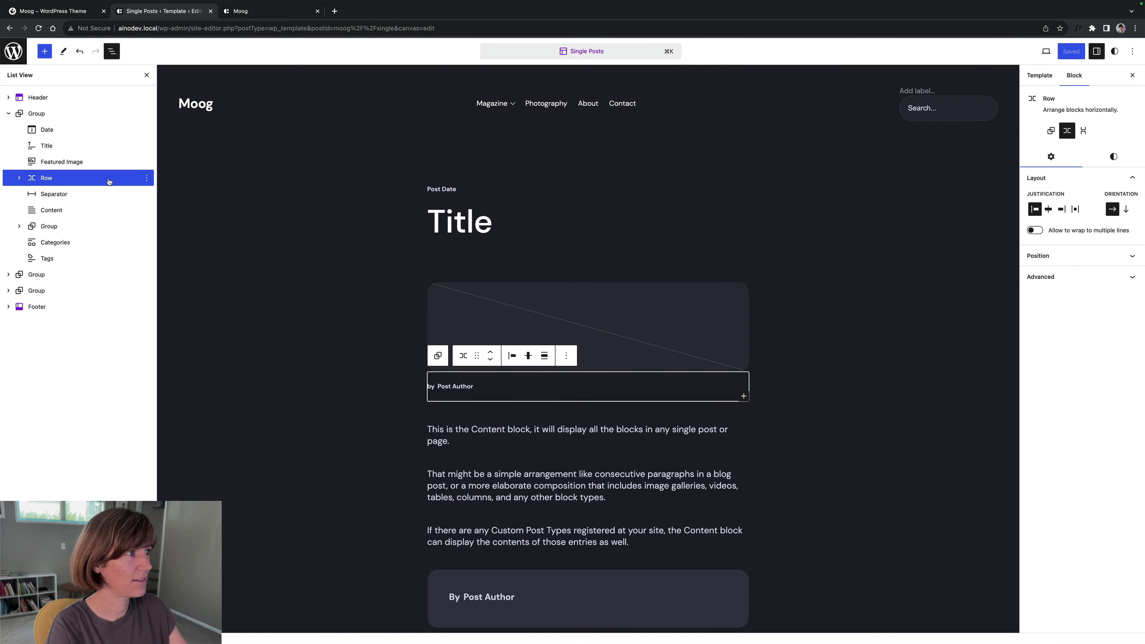
click(16, 178)
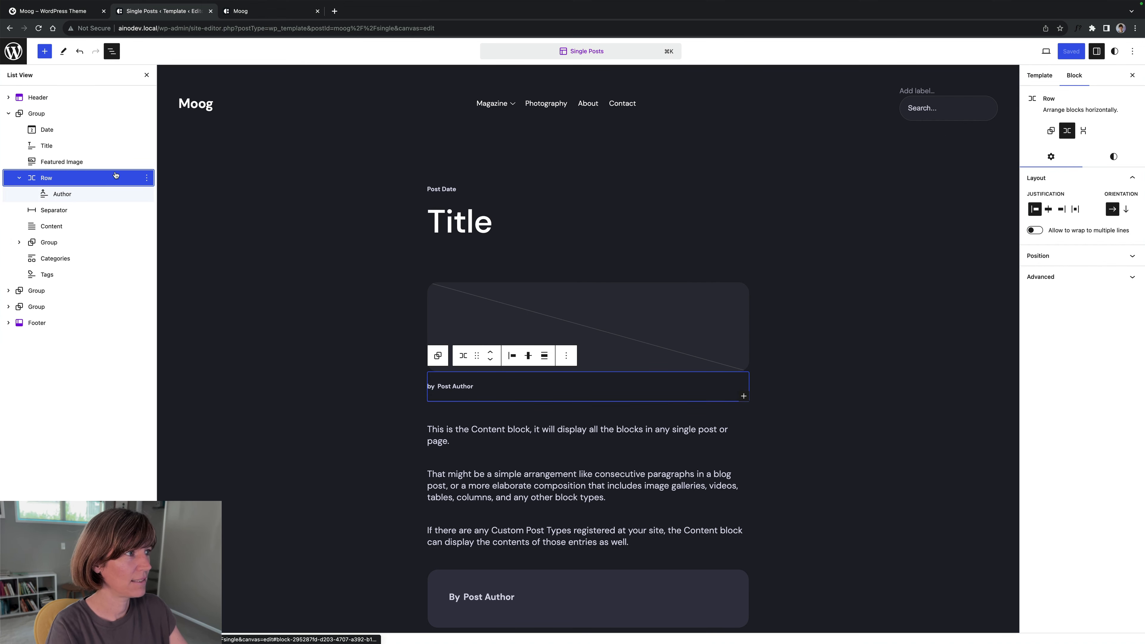
click(15, 178)
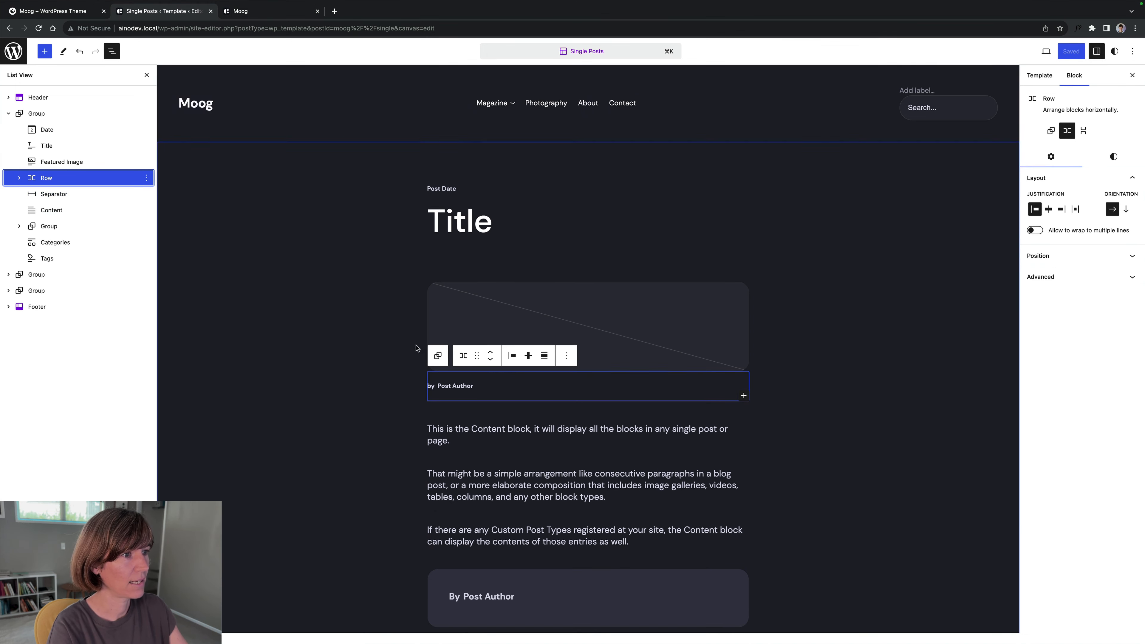
Select the Query Loop of the Featured Articles section, check its ordering options and reset all its filters.
scroll(416, 348, down, 7)
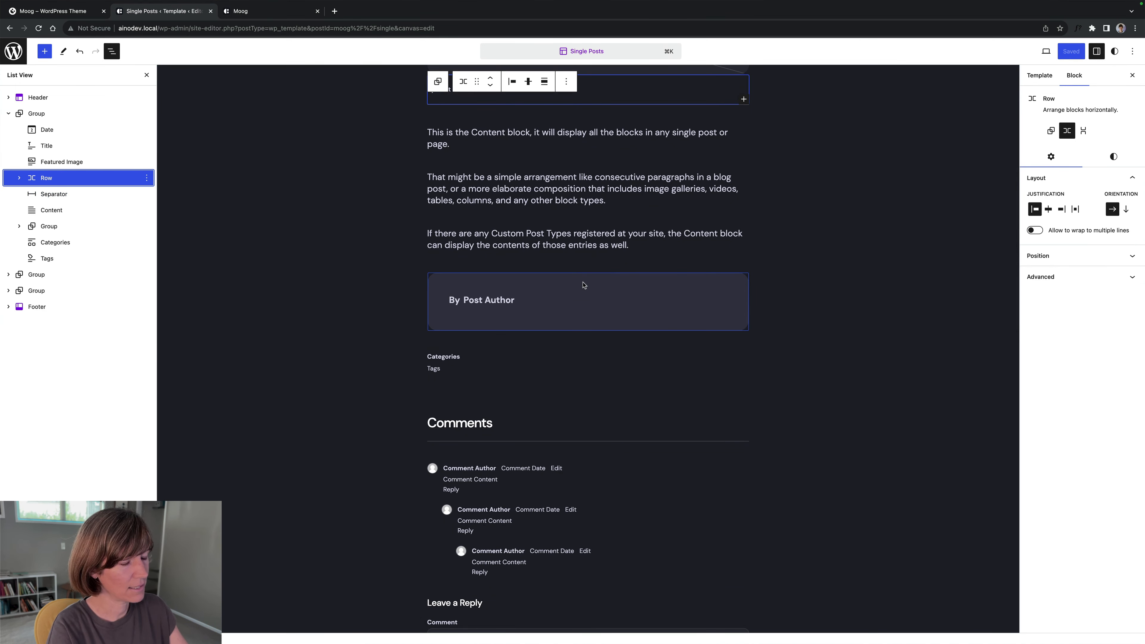
scroll(583, 285, down, 9)
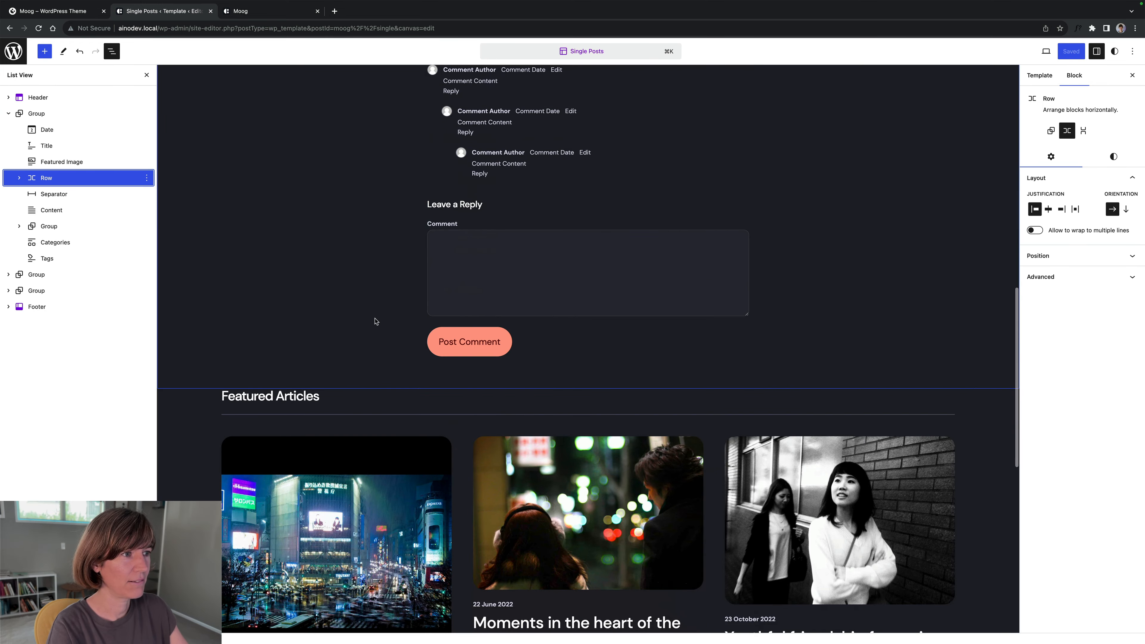
scroll(374, 321, down, 5)
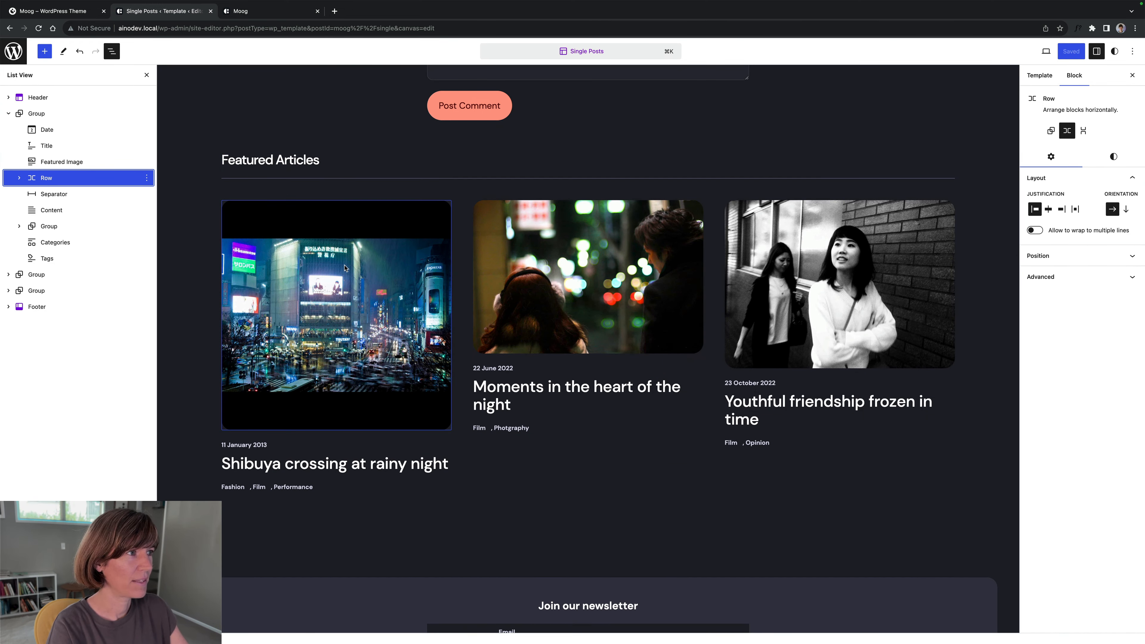
click(341, 224)
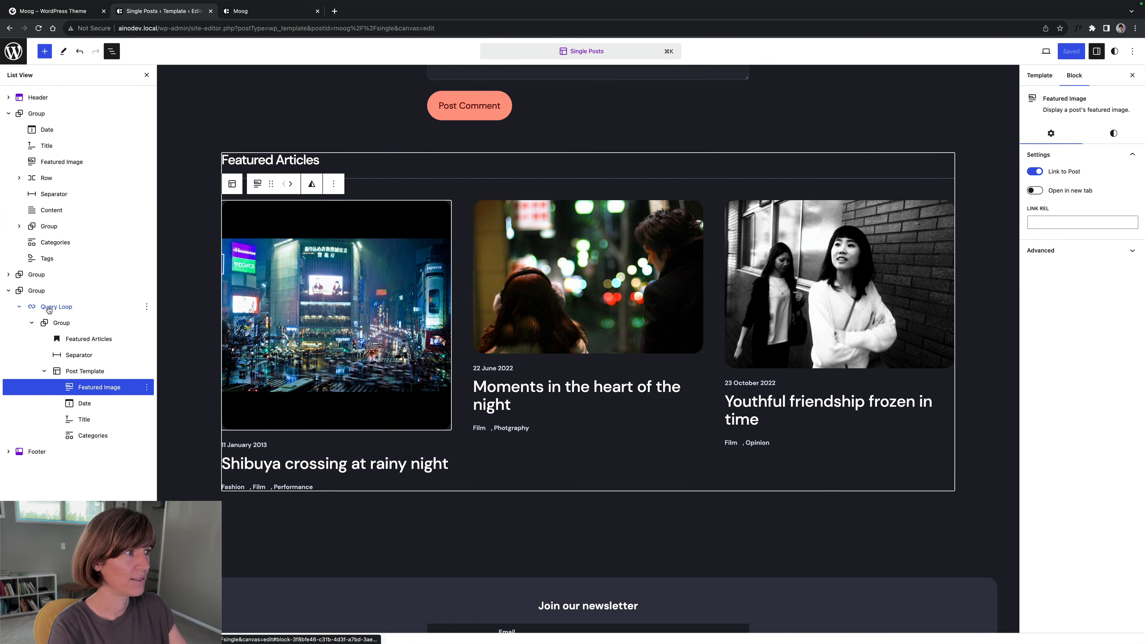
click(71, 309)
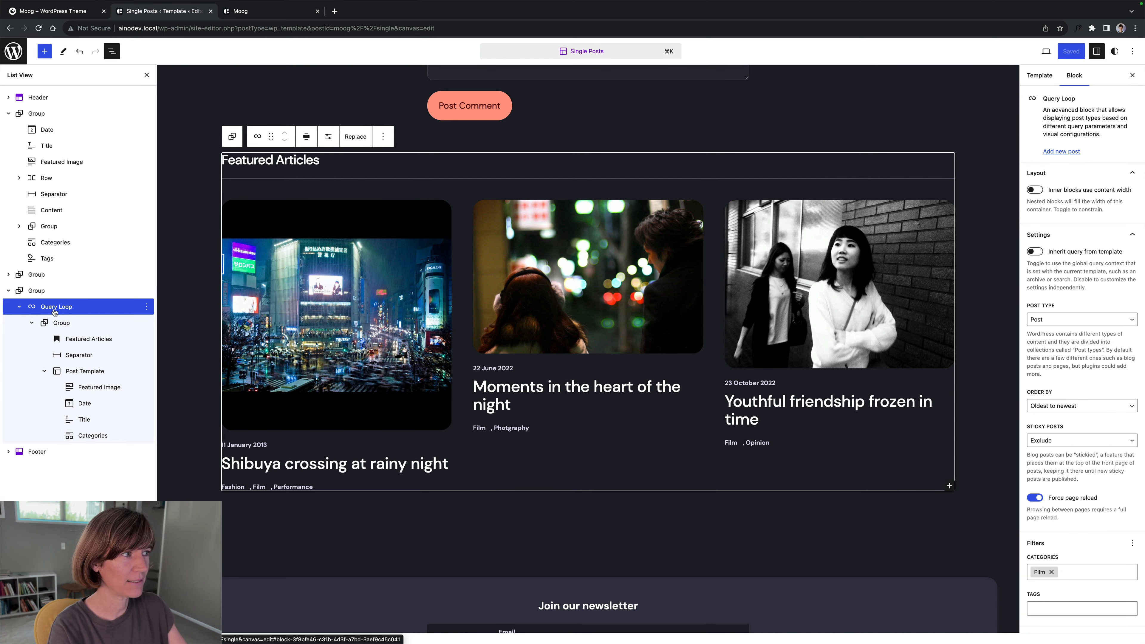
scroll(1082, 451, down, 1)
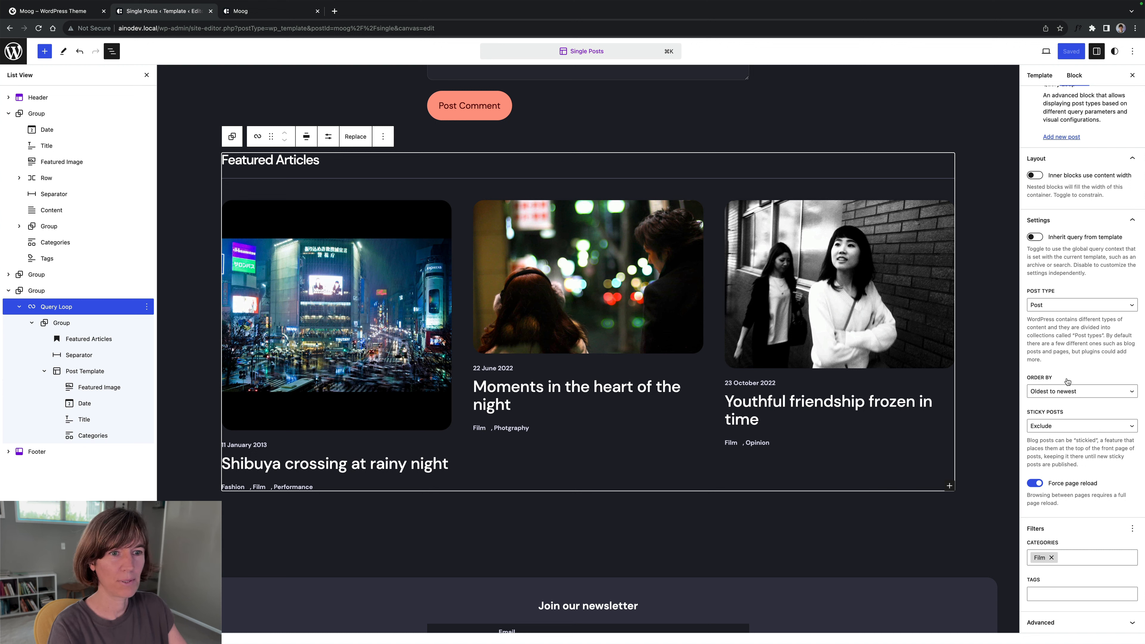
click(1033, 392)
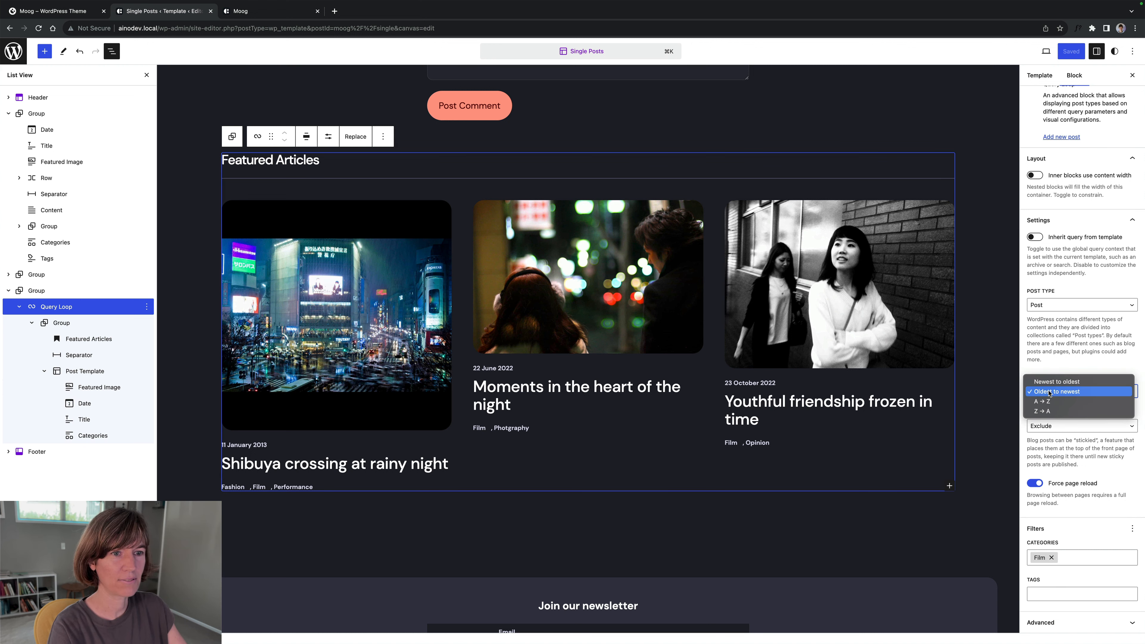
click(1067, 368)
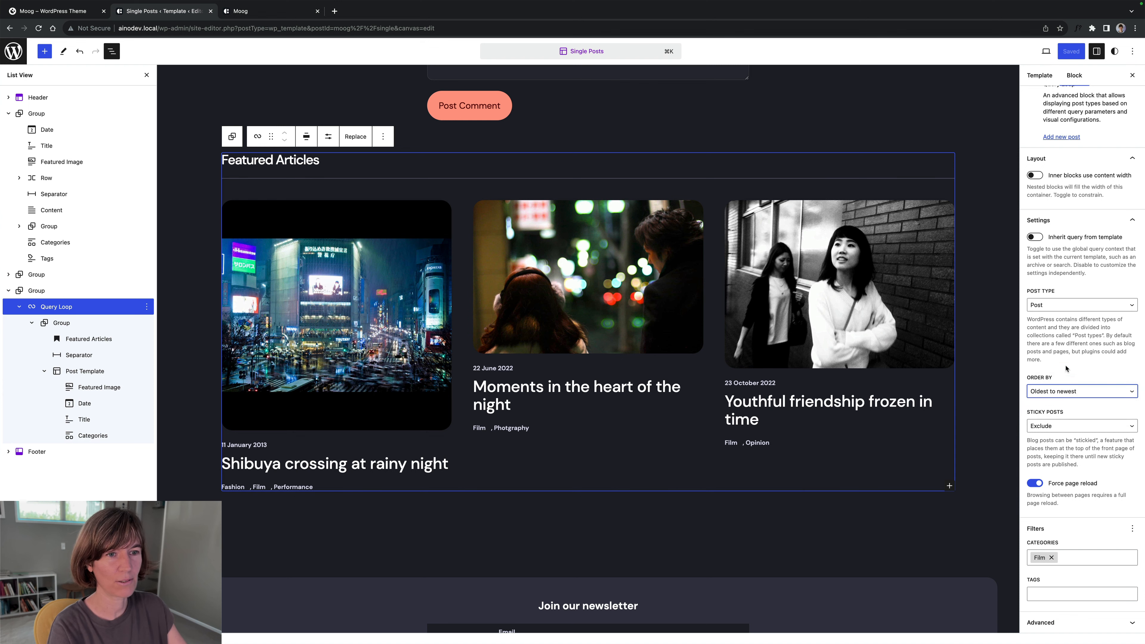
click(1134, 530)
click(1051, 624)
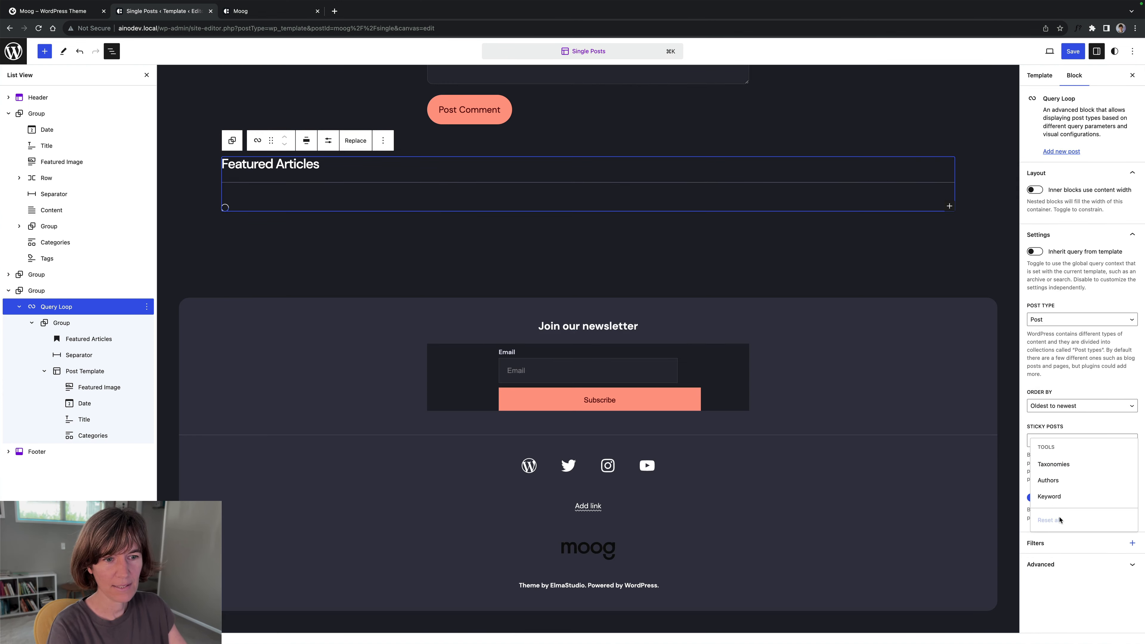
Add the Taxonomies filter to the Query Loop of the Featured Articles section.
click(1095, 541)
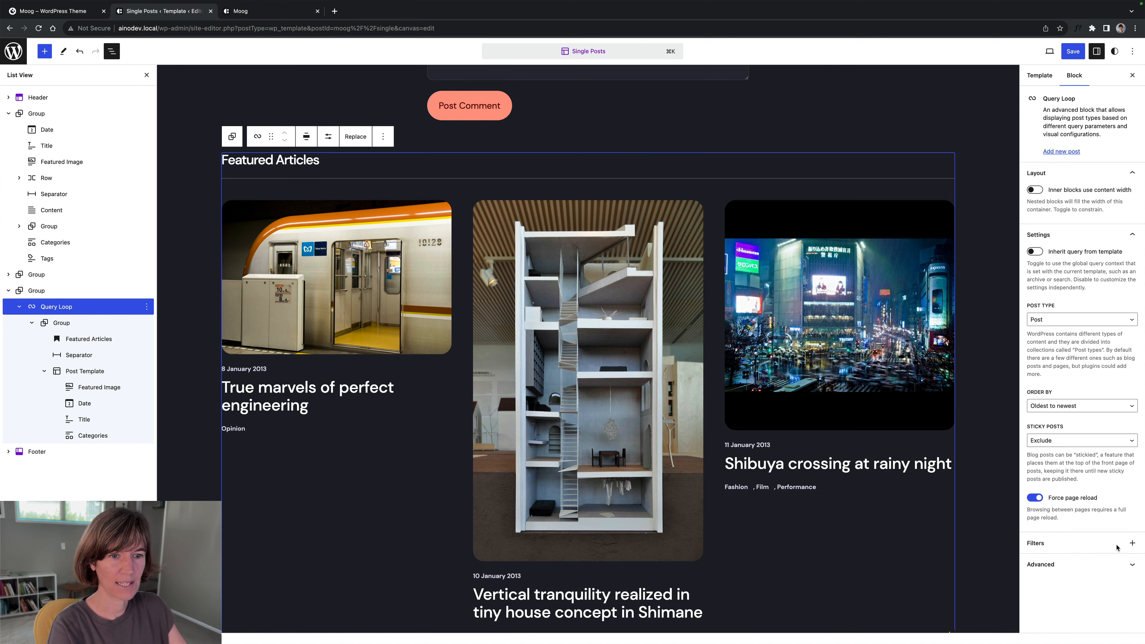
click(1134, 543)
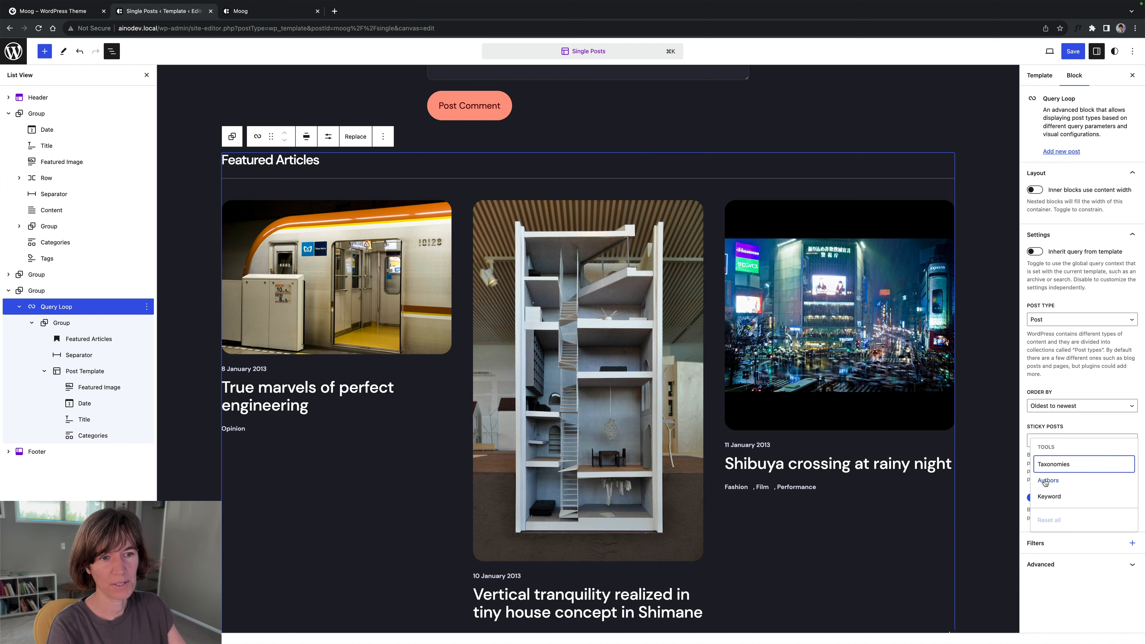
click(1046, 469)
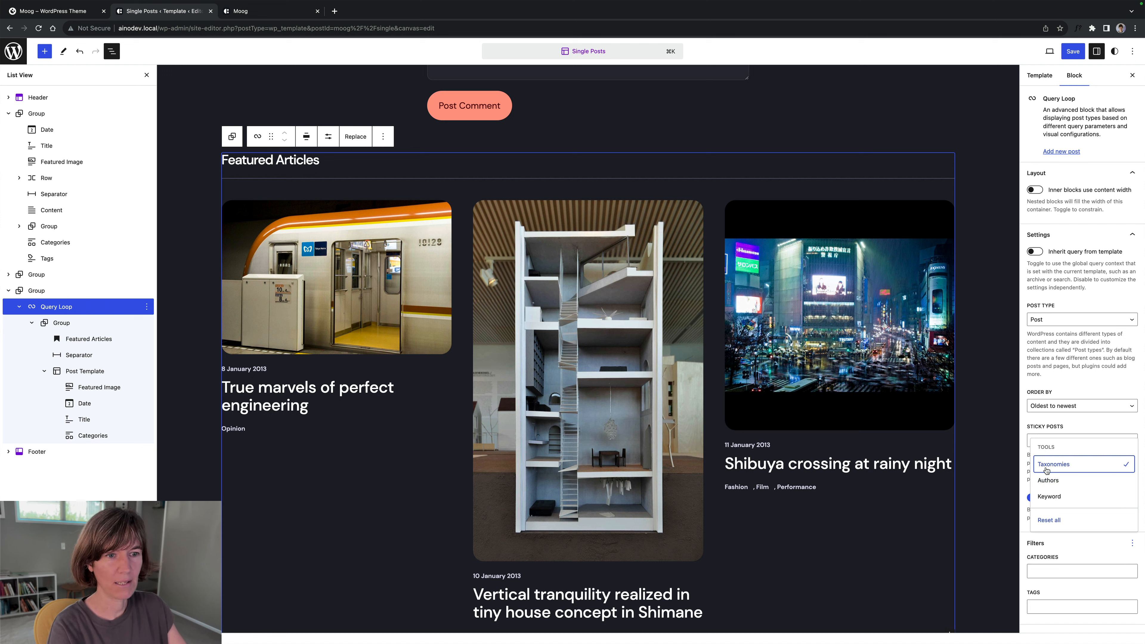
Enter Feat in the Query Loop's Tags filter to look up the Featured tag, and clear the entry without applying it.
click(1036, 607)
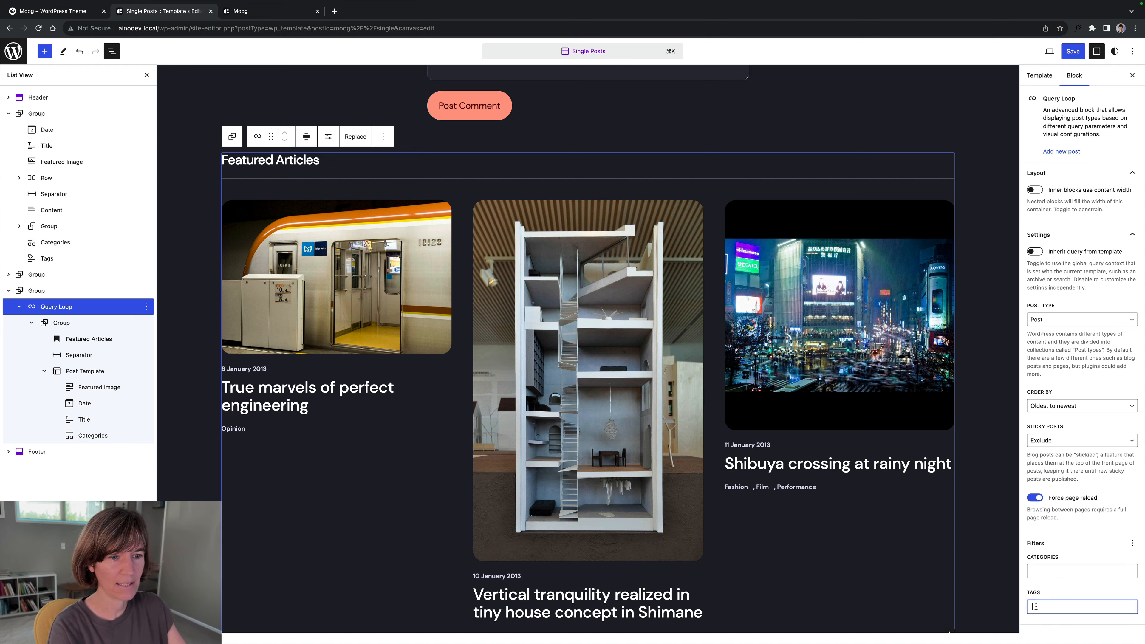
scroll(1051, 569, down, 1)
click(1051, 562)
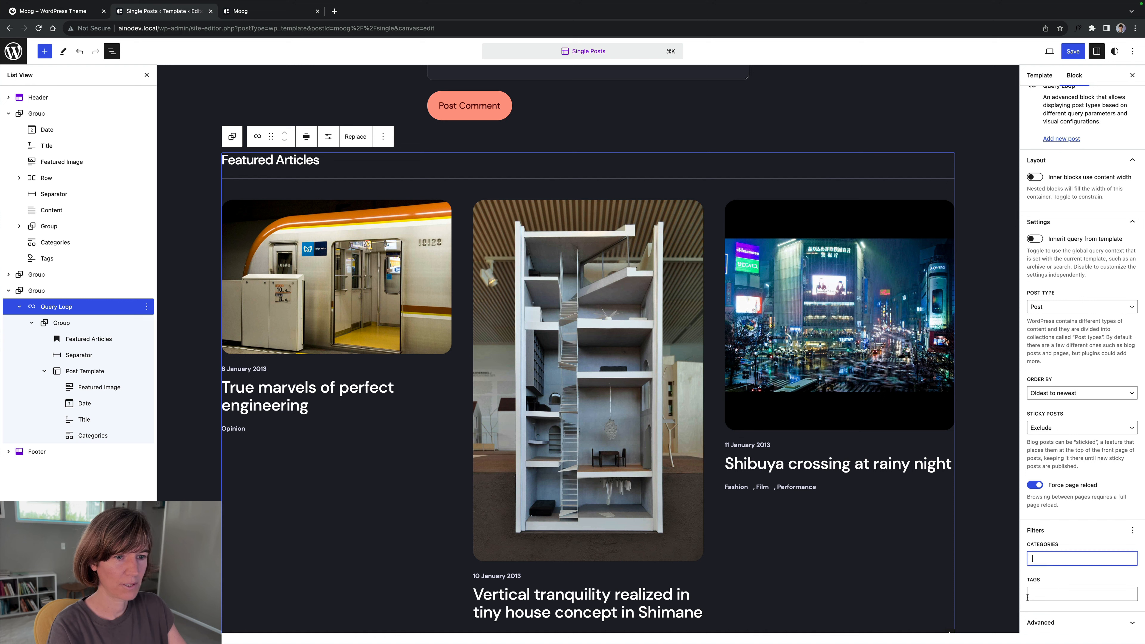
click(1036, 594)
text(Fea)
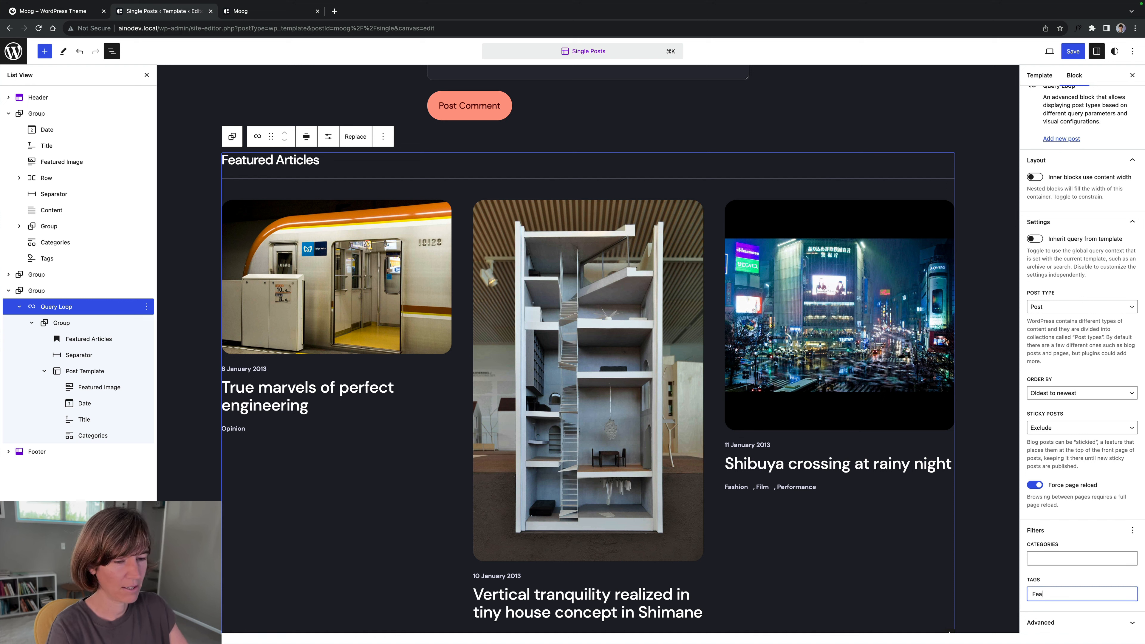
text(t)
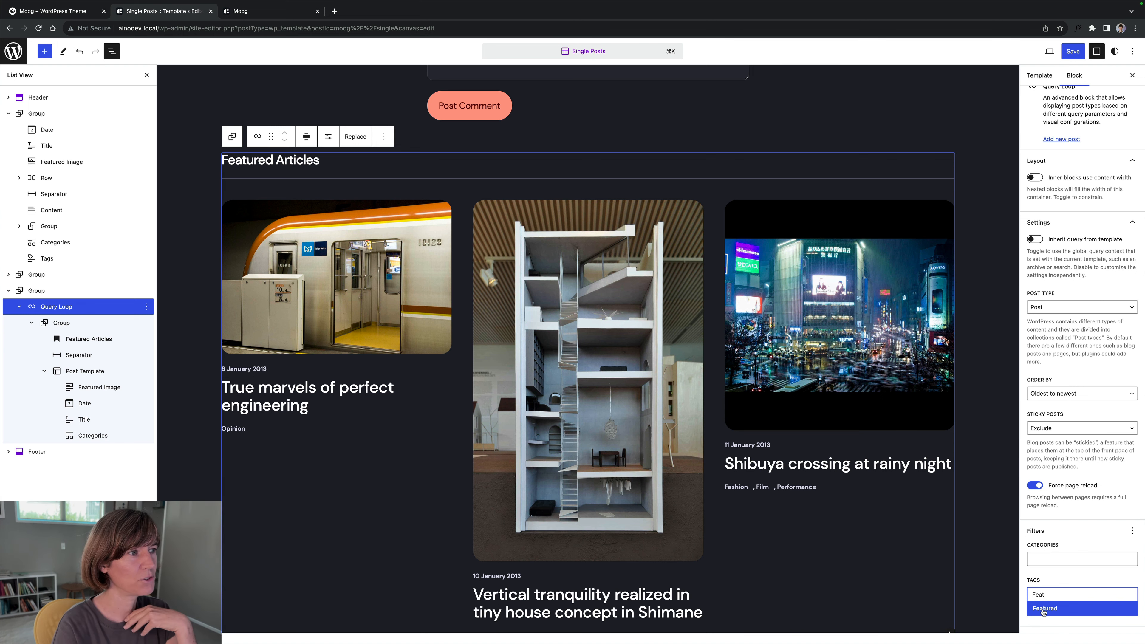
scroll(609, 359, down, 2)
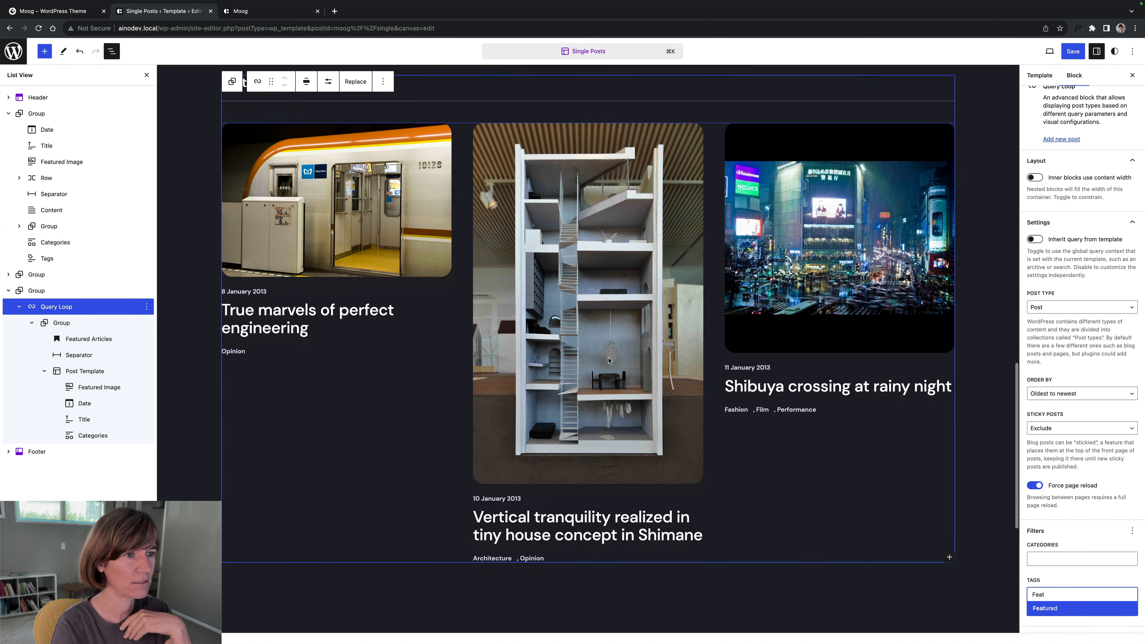
scroll(586, 363, up, 6)
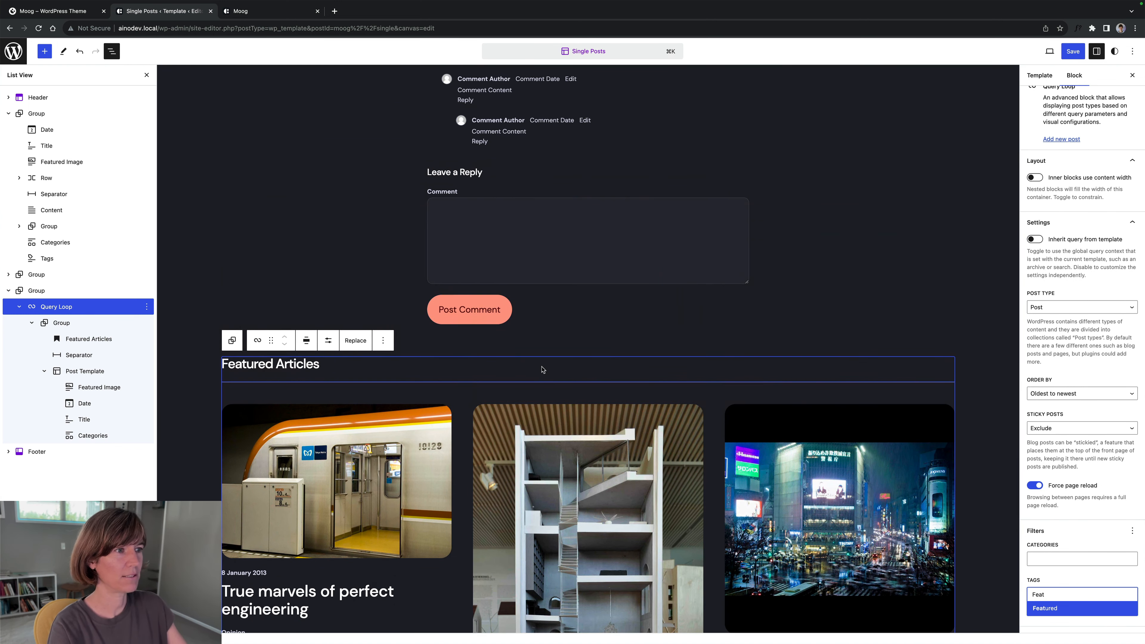
scroll(543, 369, down, 2)
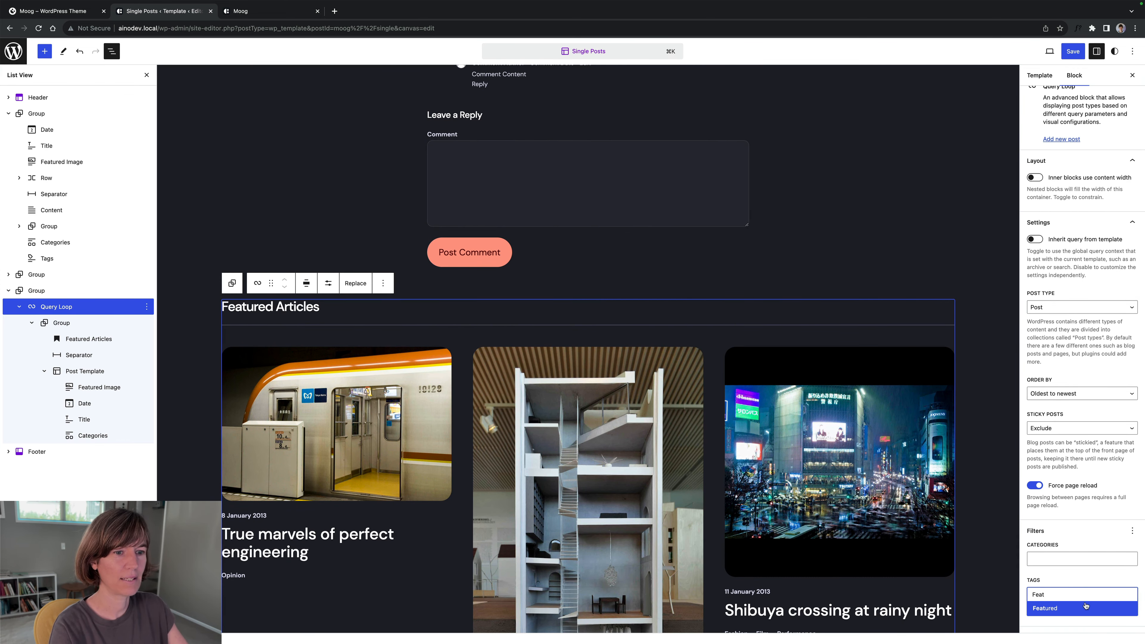
drag(1046, 597, 989, 591)
key(BackSpace)
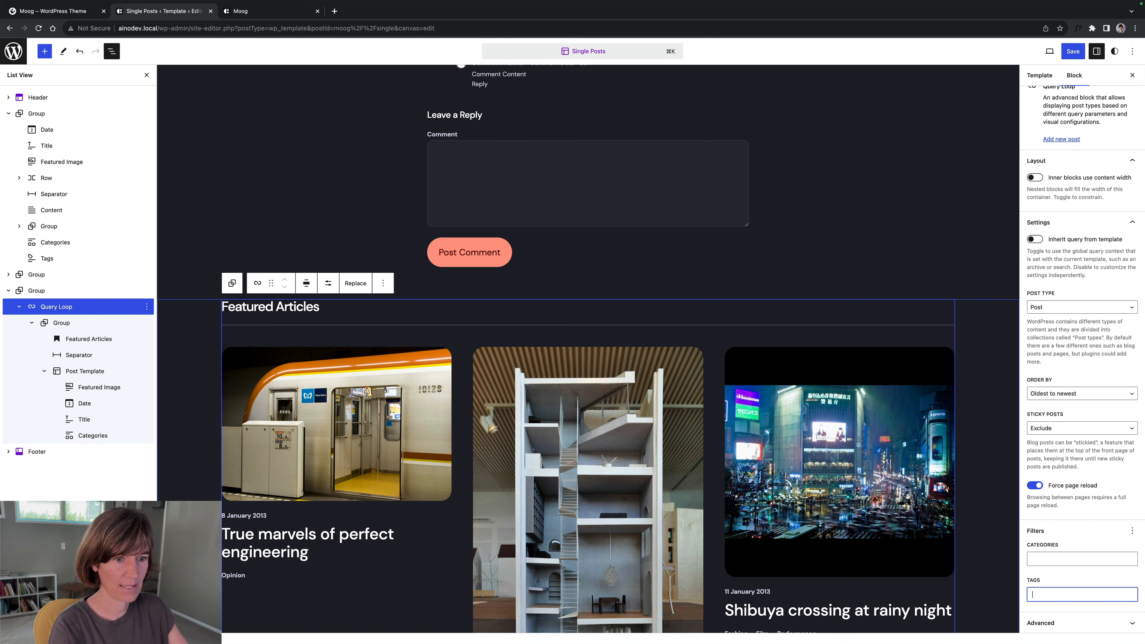
click(1076, 570)
click(1074, 563)
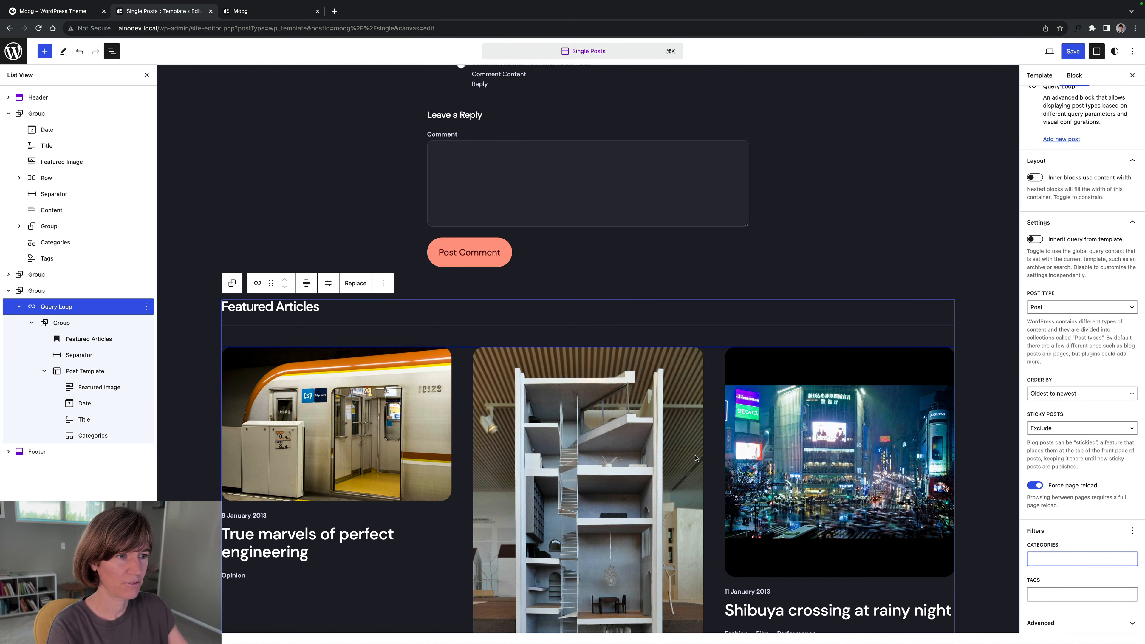
Select the Group holding the Featured Articles Query Loop, collapse it in the block structure and save the Single Posts template.
scroll(657, 449, down, 2)
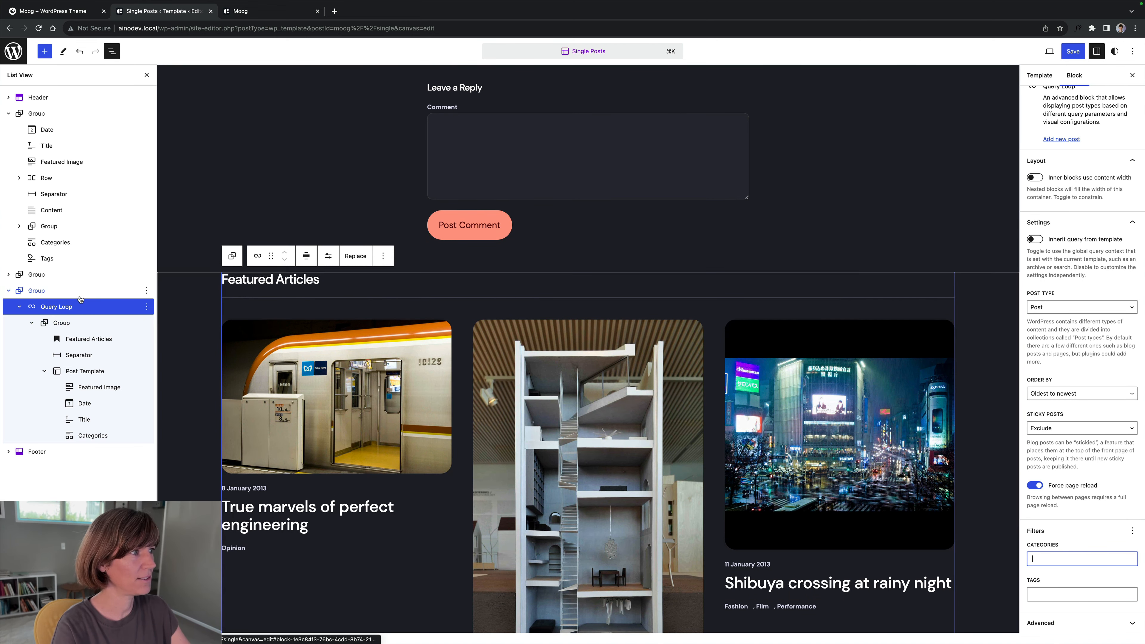
click(36, 291)
scroll(253, 293, down, 5)
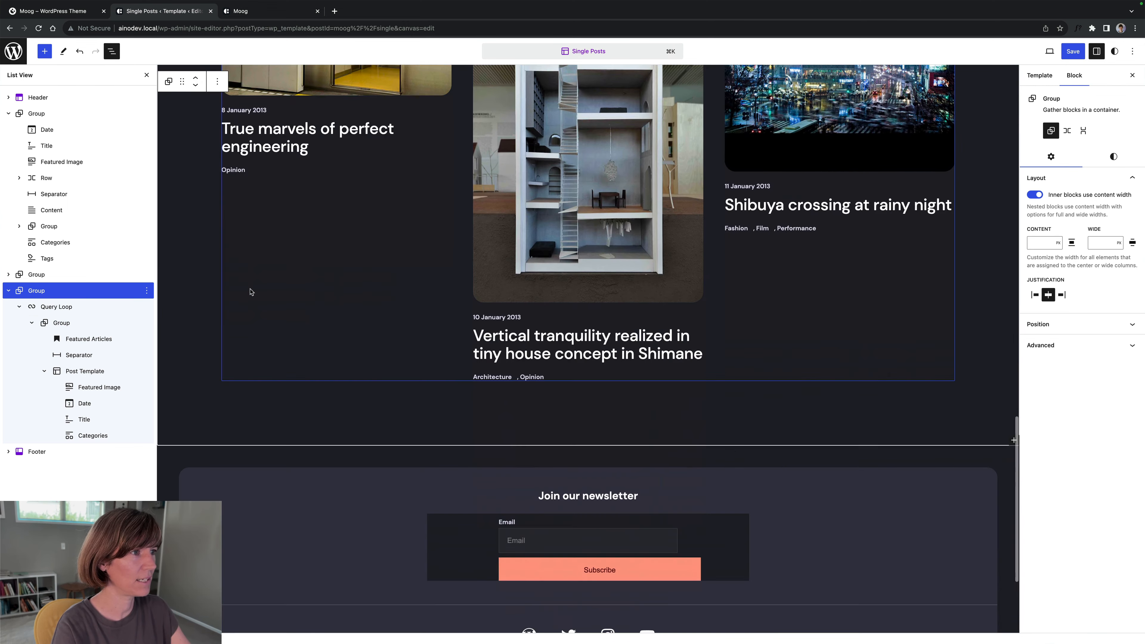
scroll(251, 292, up, 10)
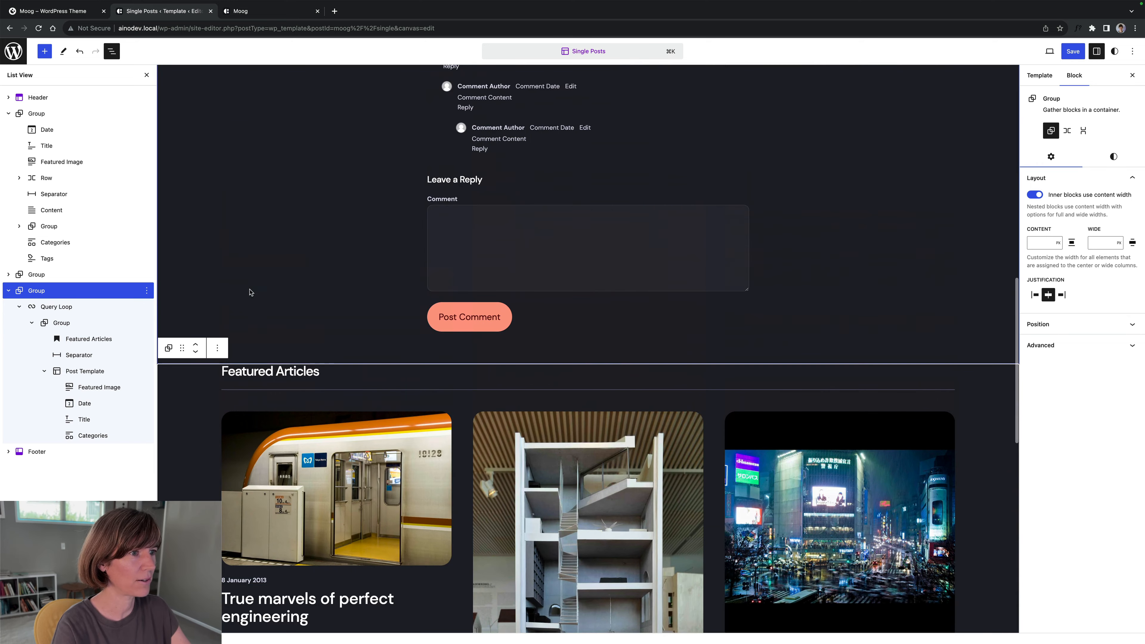
click(8, 291)
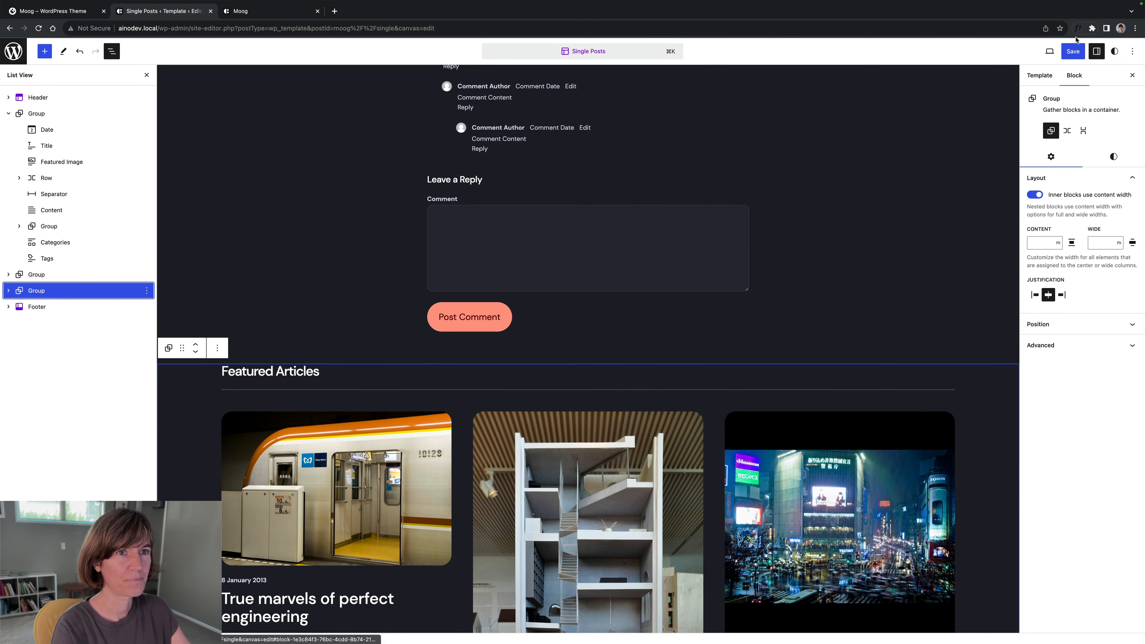
click(1073, 51)
click(1043, 52)
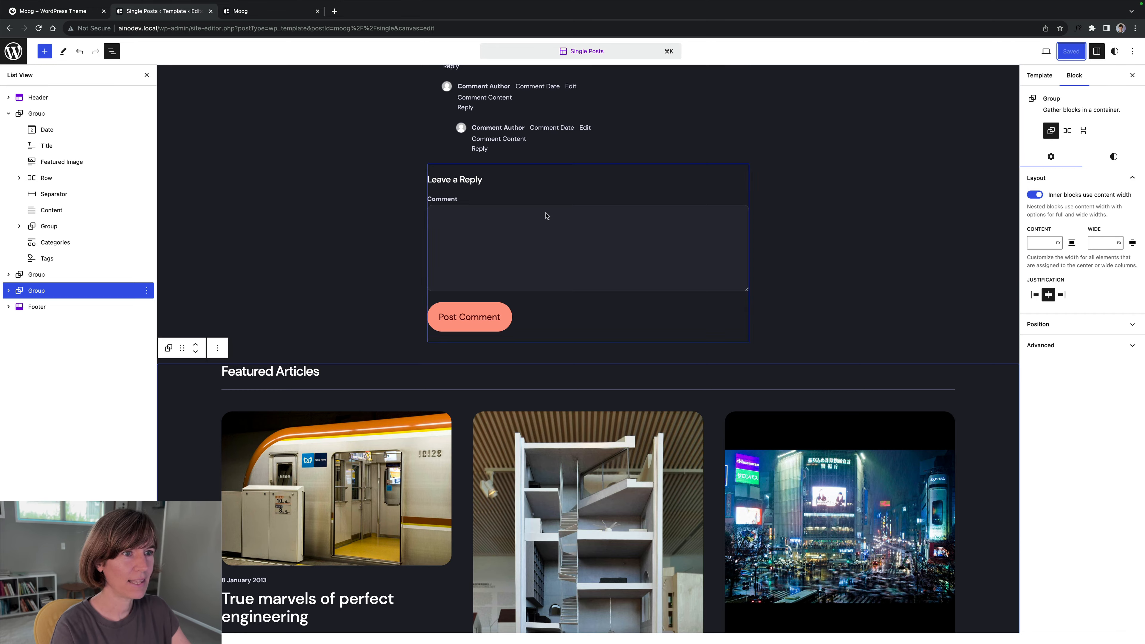
Select the MailerLite Signup forms block under the Join our newsletter heading in the footer.
scroll(545, 215, down, 12)
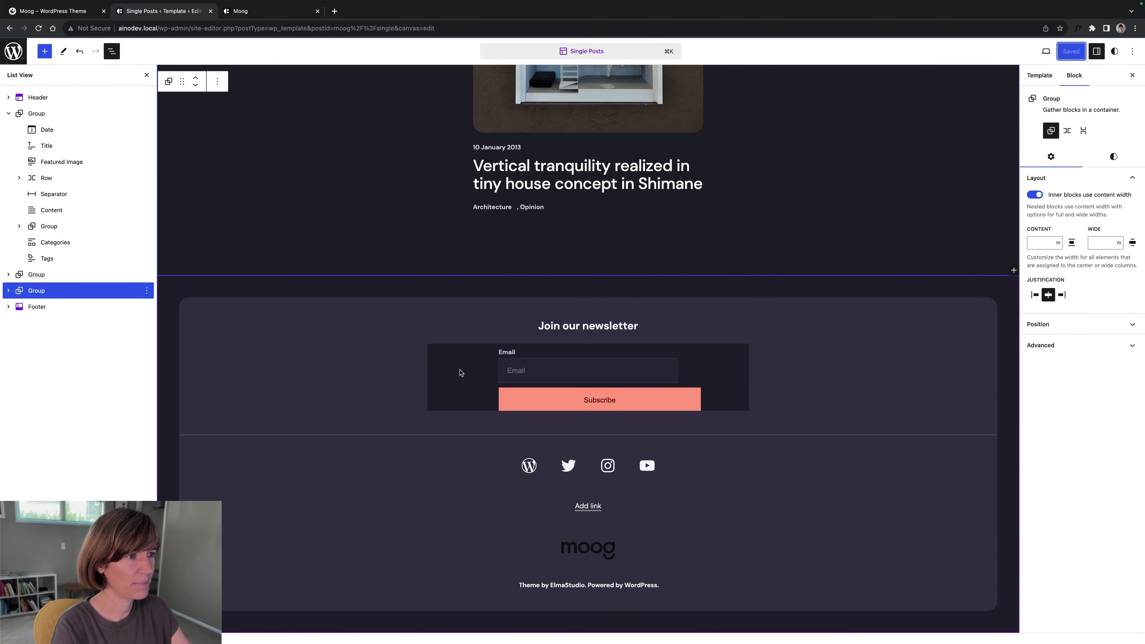
click(462, 373)
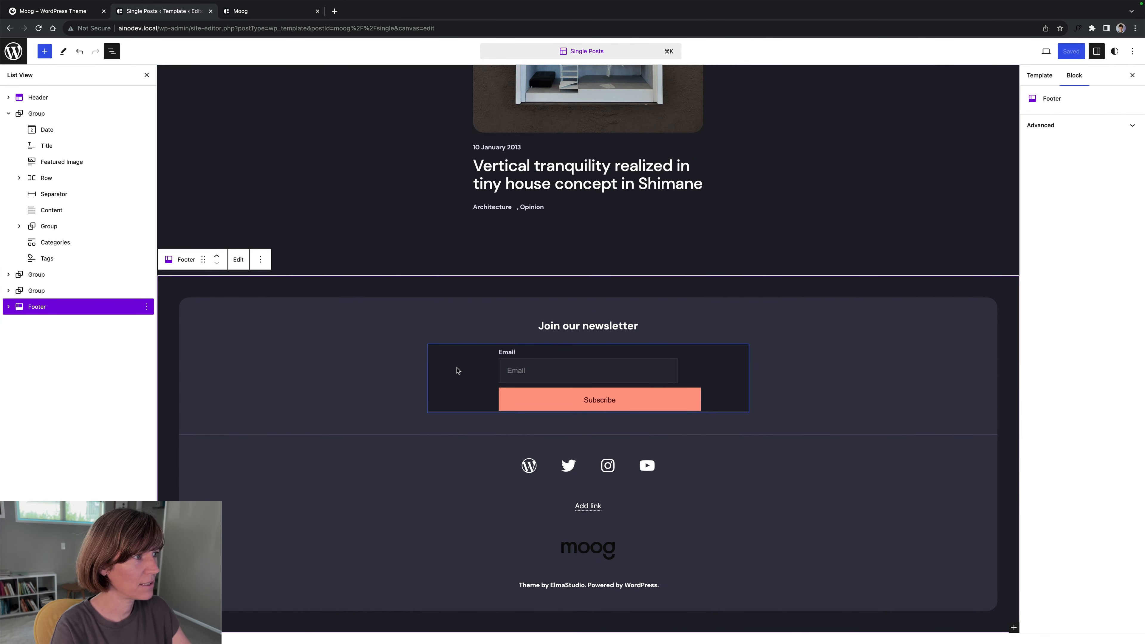
click(457, 370)
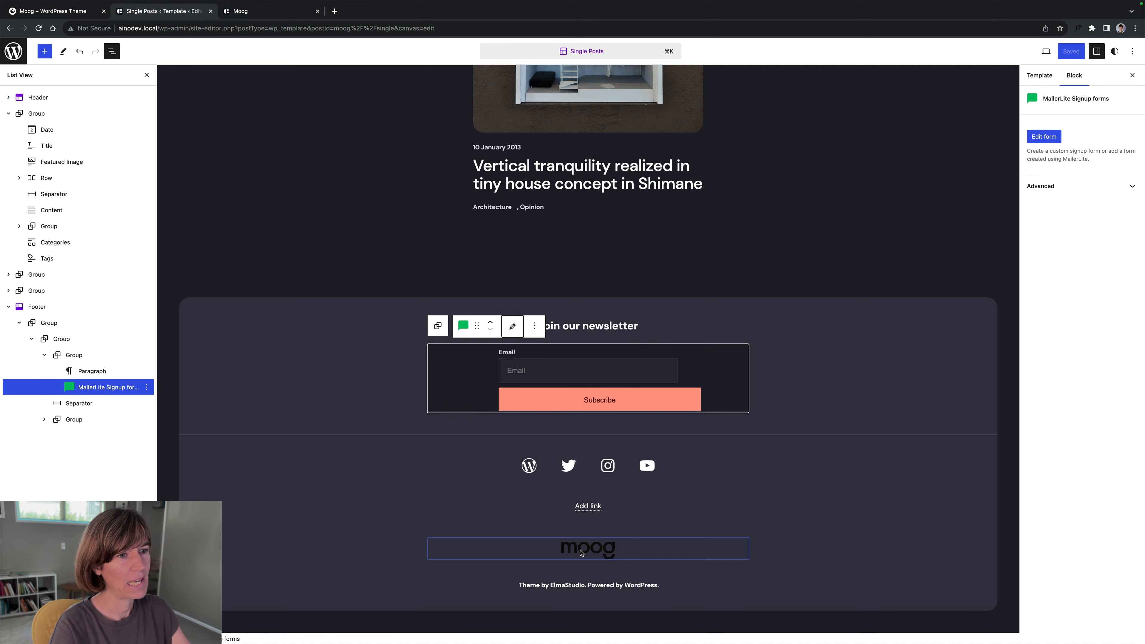
Leave the site editor for the dashboard and view the footer of the live Moog site.
click(14, 51)
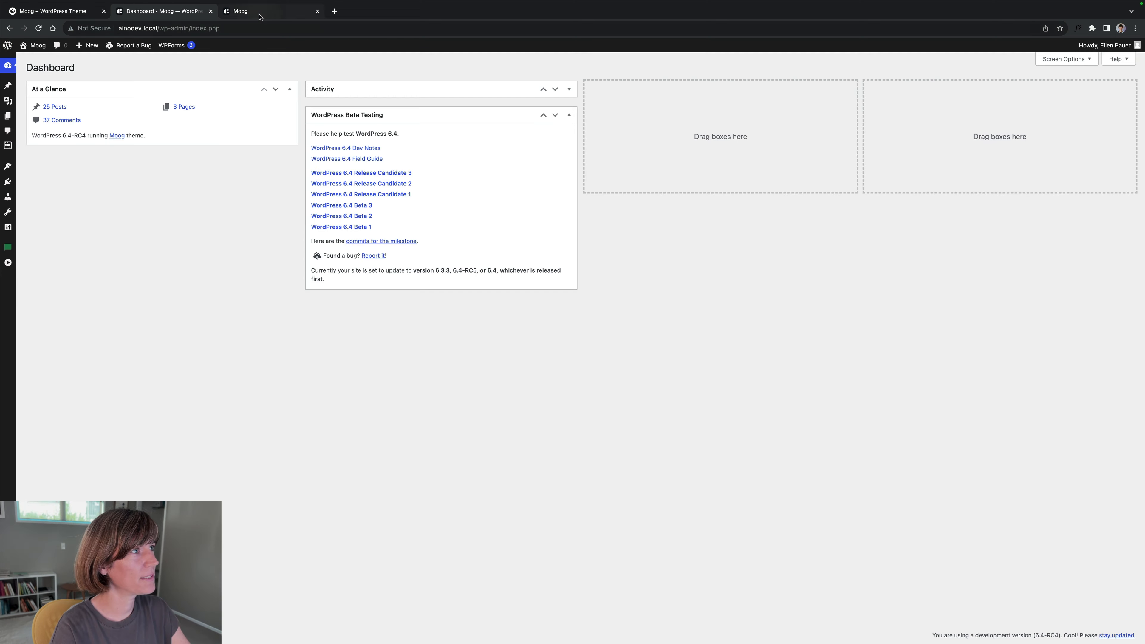
click(253, 11)
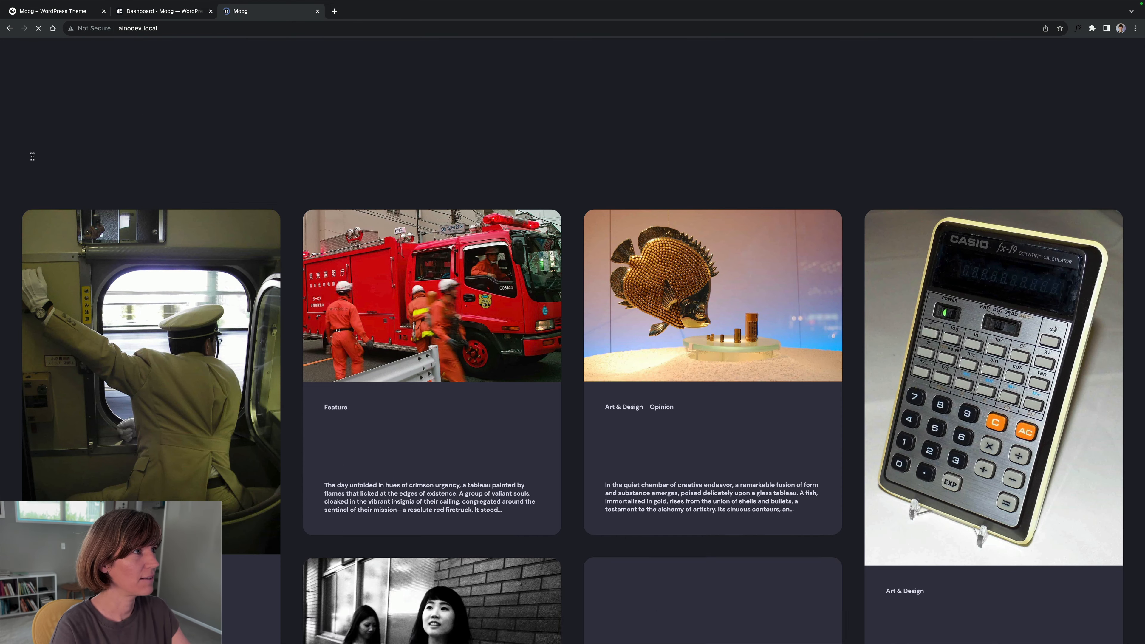
scroll(643, 537, down, 20)
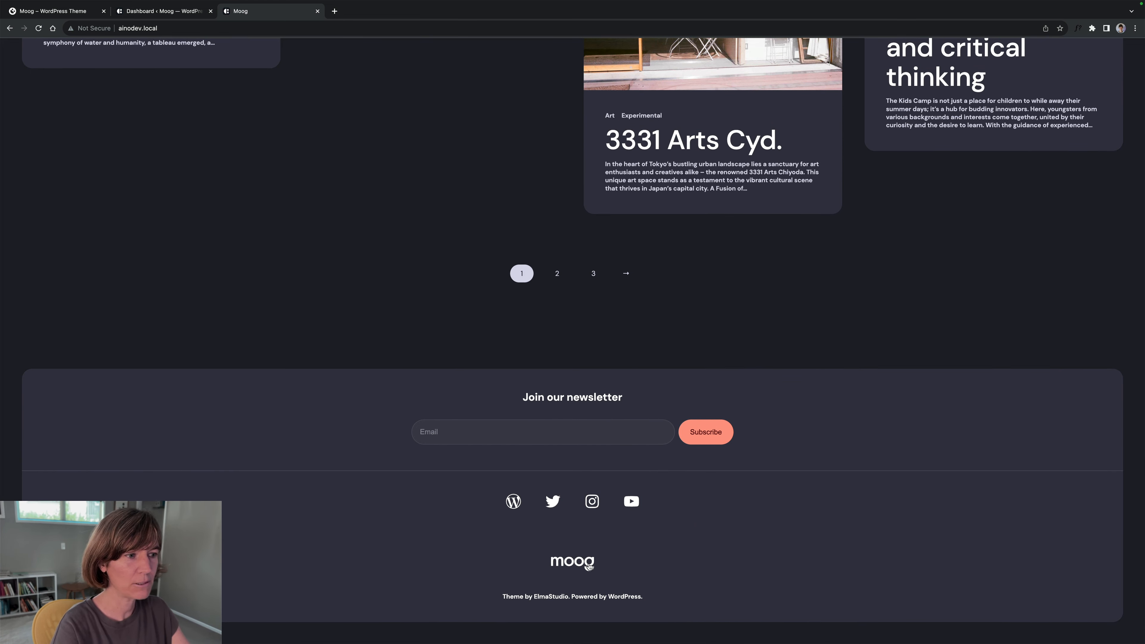
Go to the installed plugins in the WordPress admin and open the settings of SVG Support.
click(163, 11)
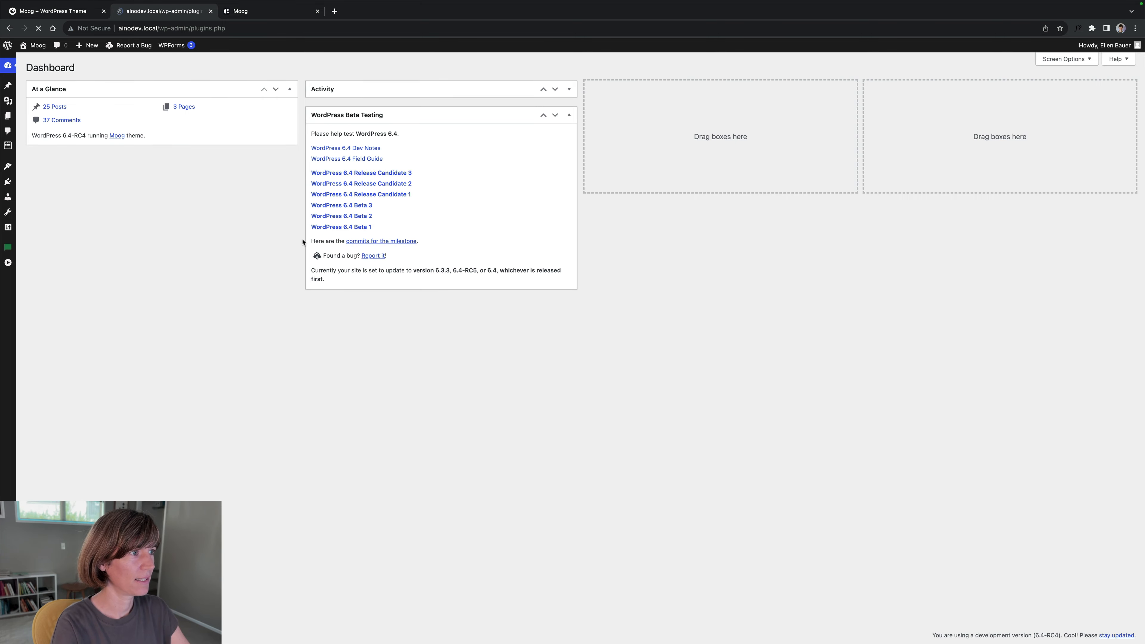
scroll(301, 243, down, 10)
scroll(145, 251, down, 2)
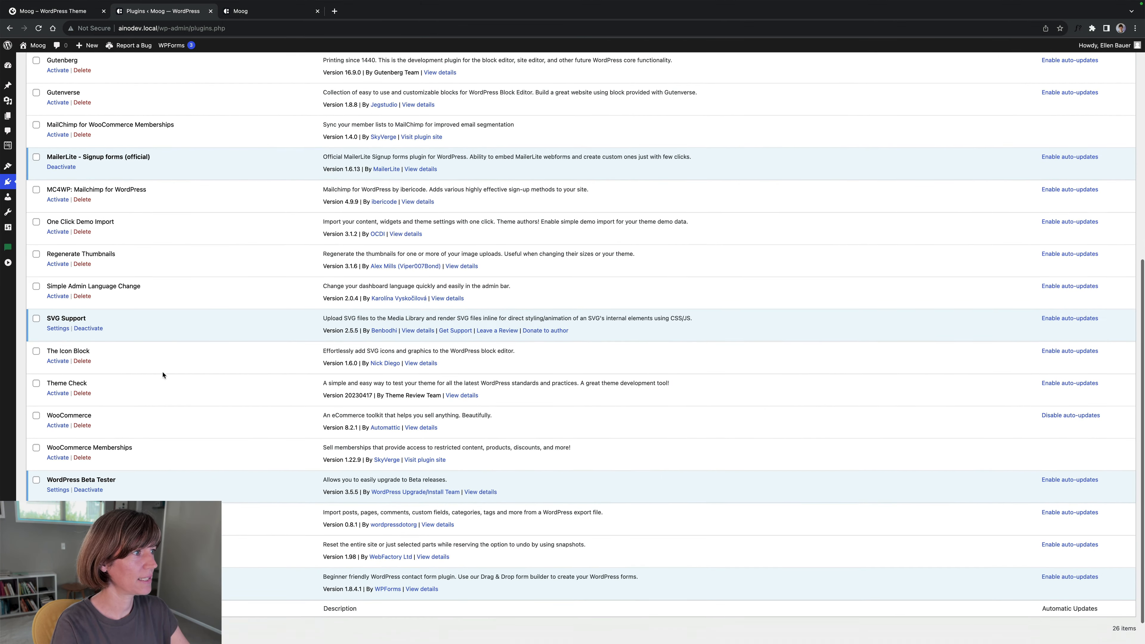
click(58, 322)
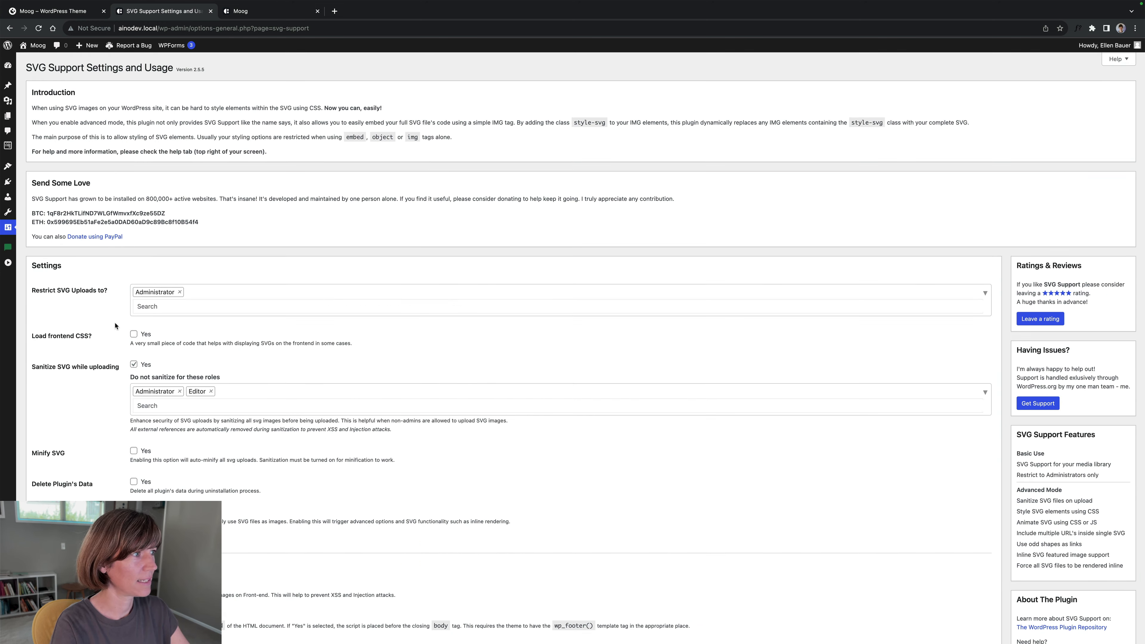
Review the SVG Support settings and mark the style-svg class in the Advanced Usage notes.
scroll(115, 326, down, 15)
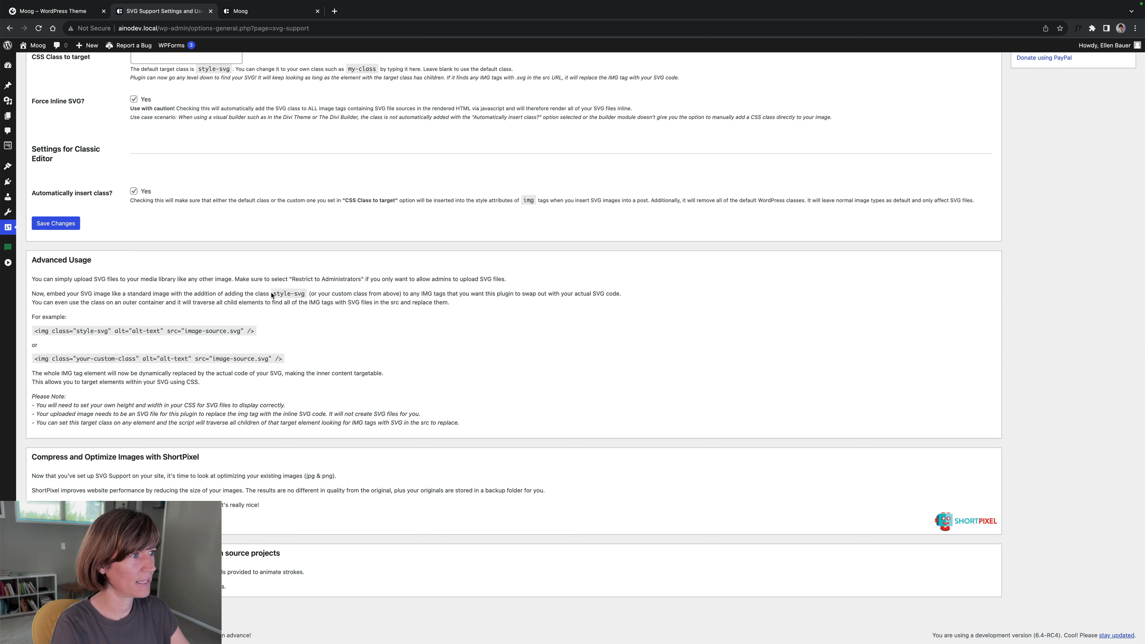
drag(274, 293, 302, 293)
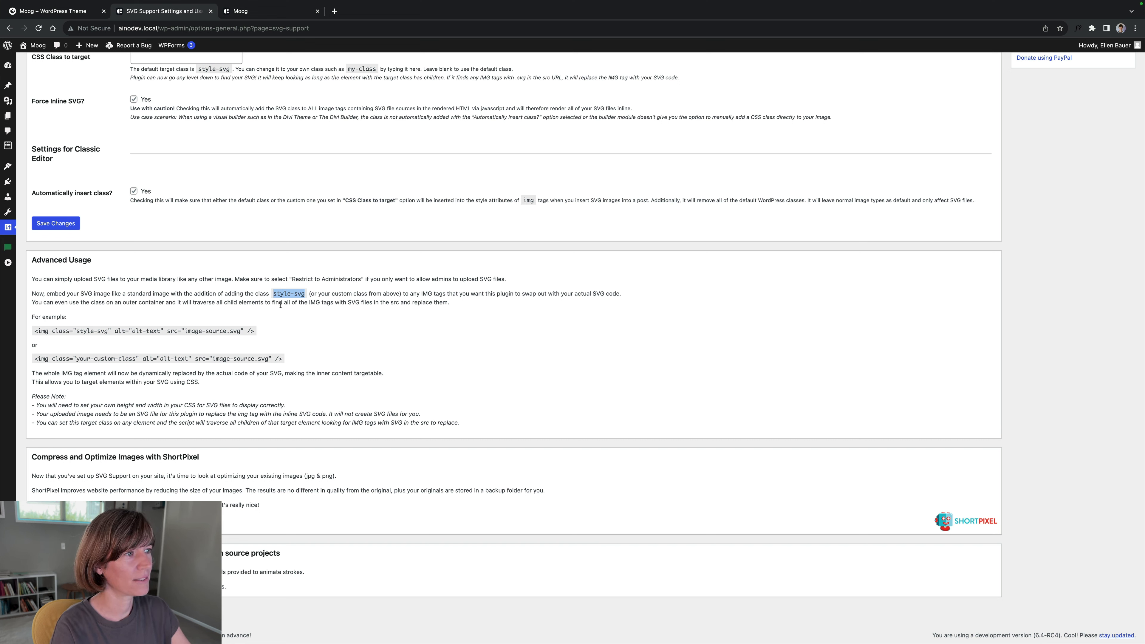
click(300, 294)
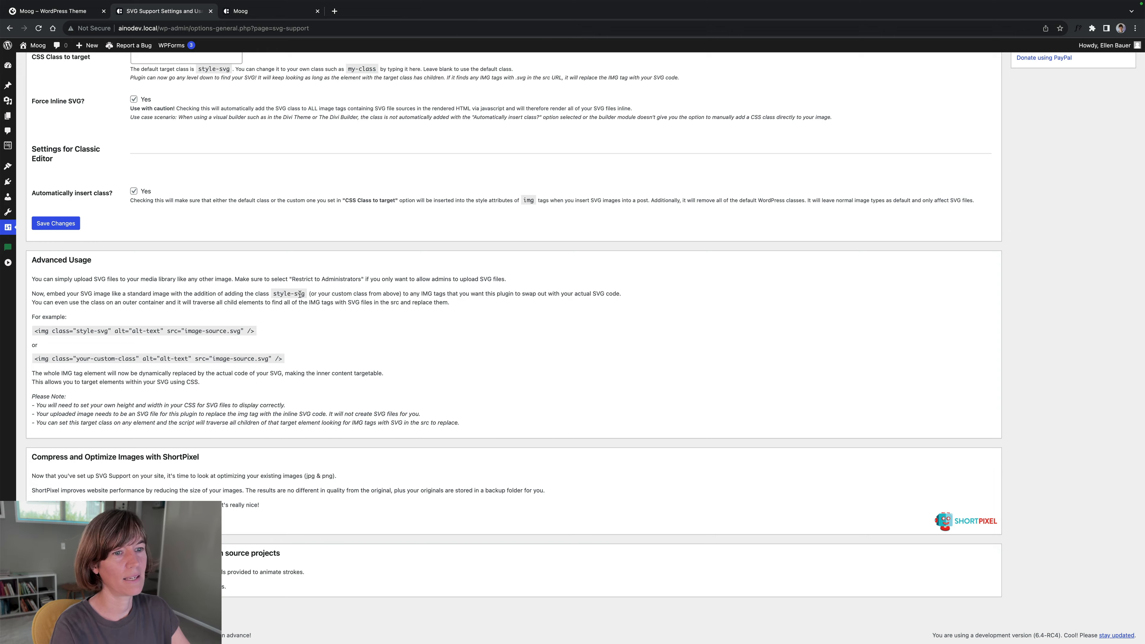
scroll(300, 294, up, 20)
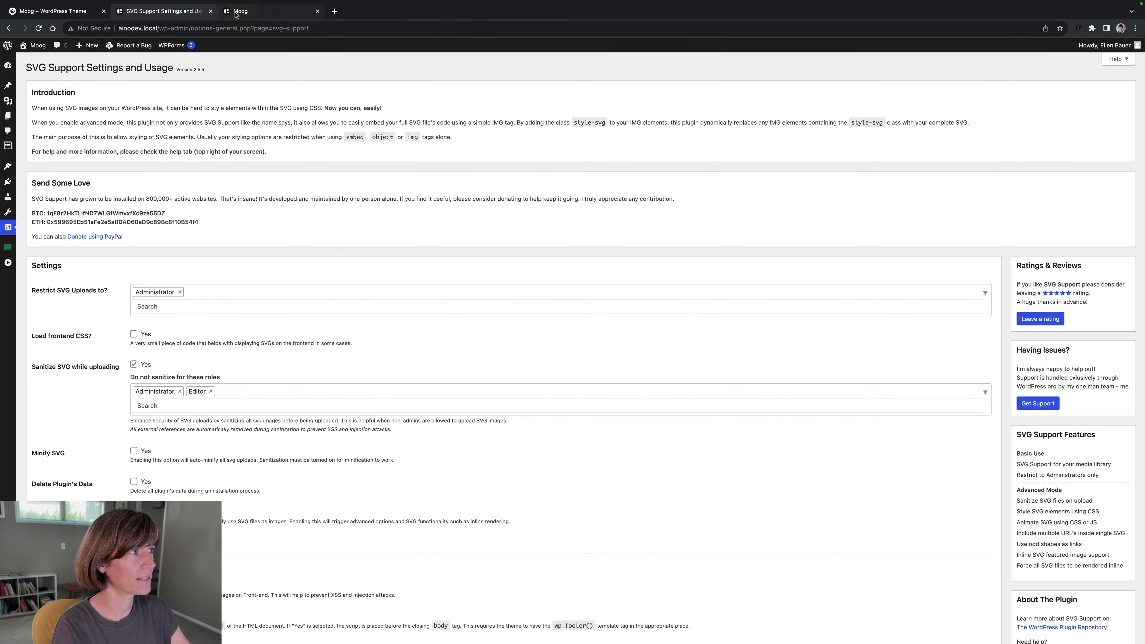
Inspect the moog logo in the live site's footer without the device preview, and select the site logo's enclosing div element.
click(235, 14)
right_click(576, 564)
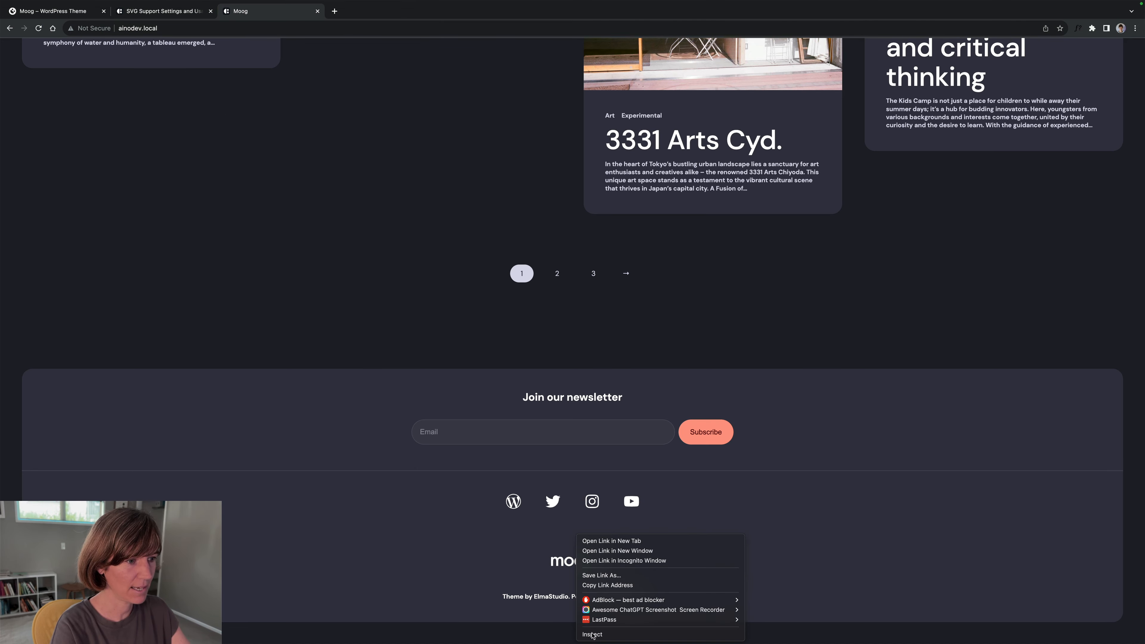
click(595, 636)
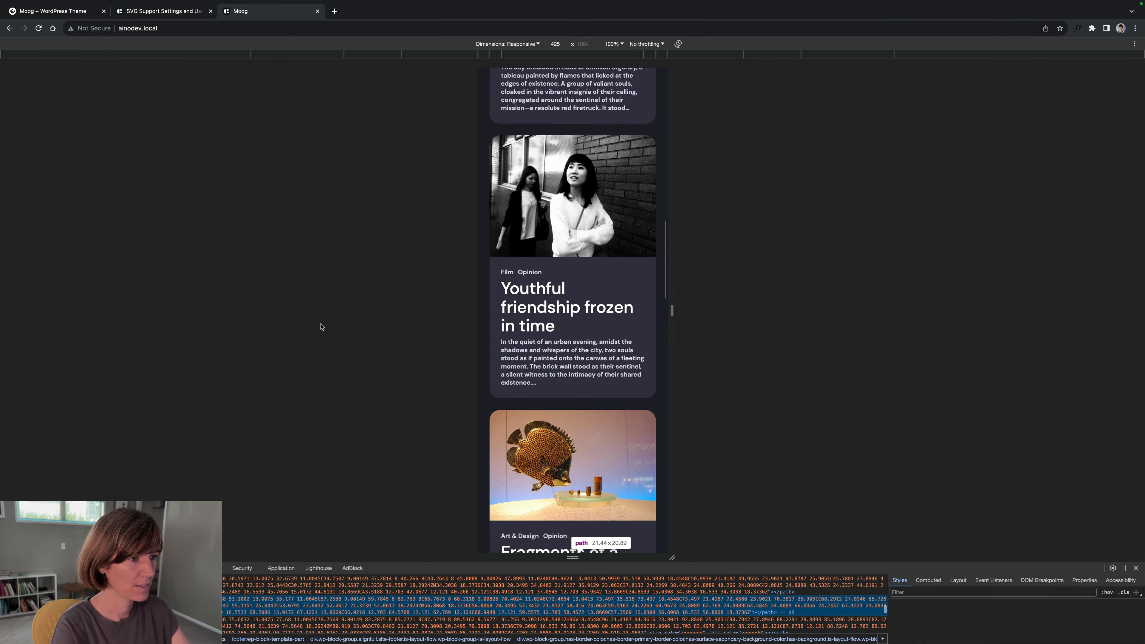
key(super+shift+m)
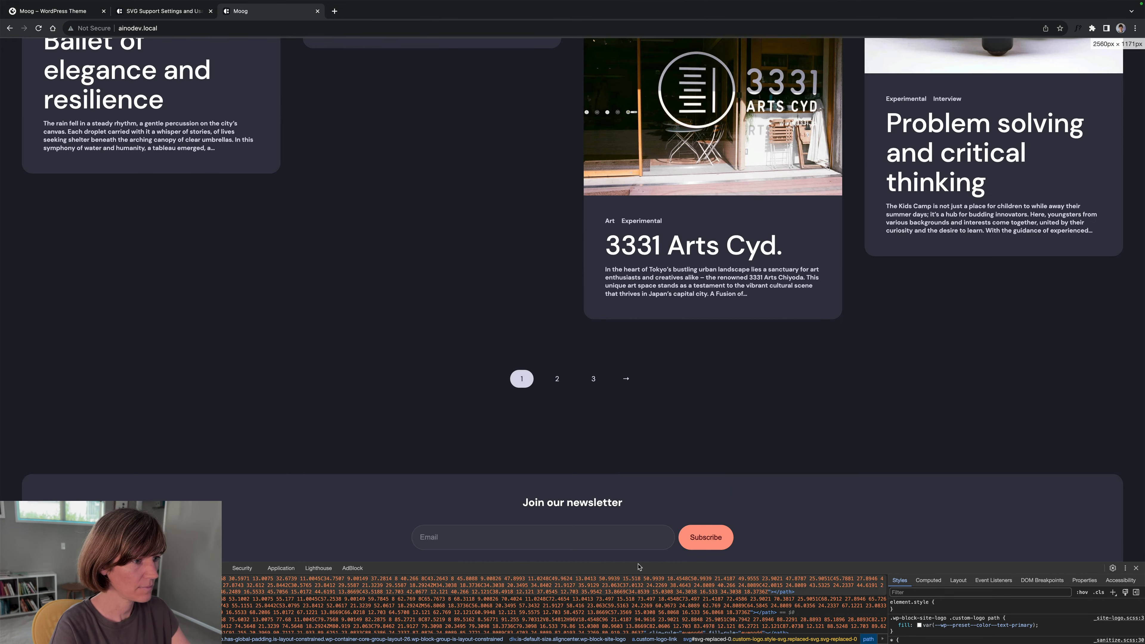
scroll(266, 601, up, 3)
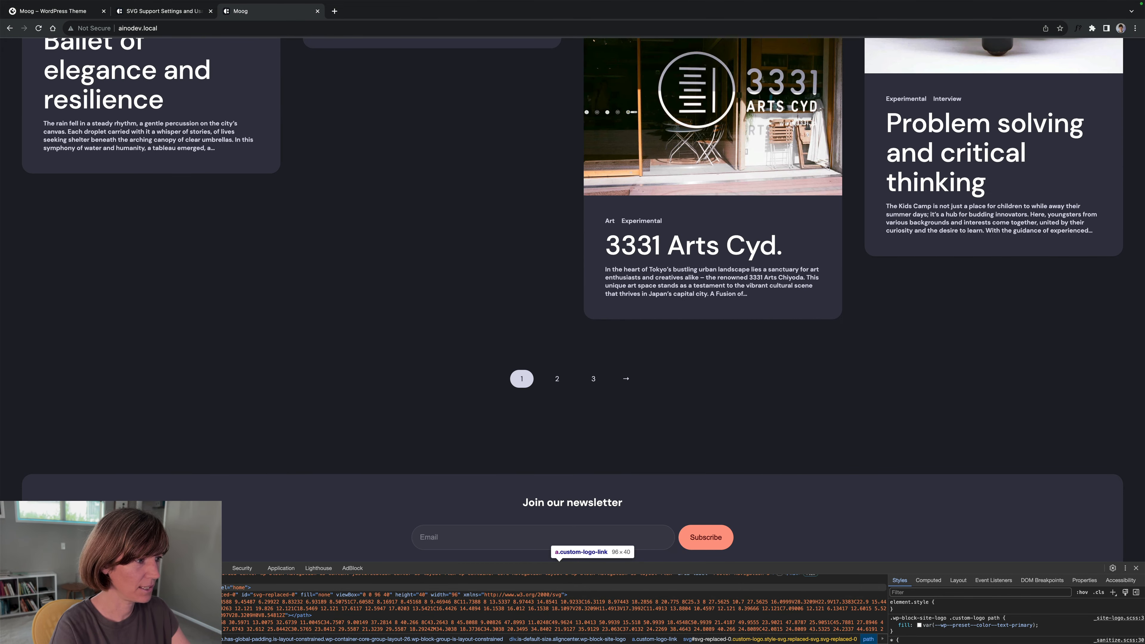
scroll(252, 590, up, 1)
click(198, 598)
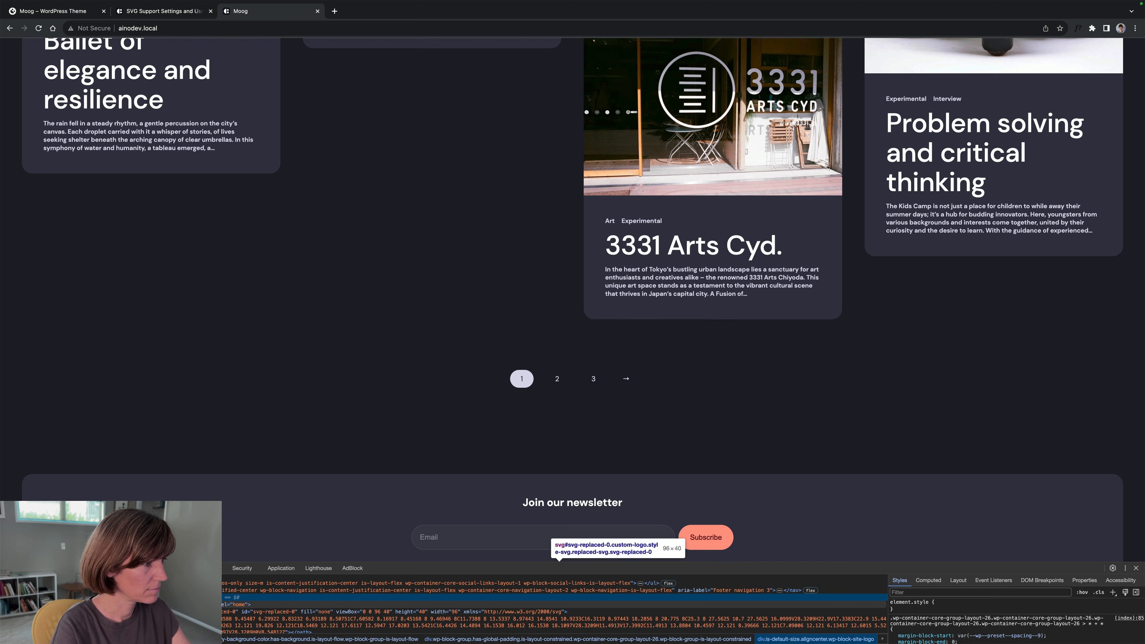
Inspect the moog logo's inline svg element in the live site's footer, close the developer tools and return to the page top.
click(180, 612)
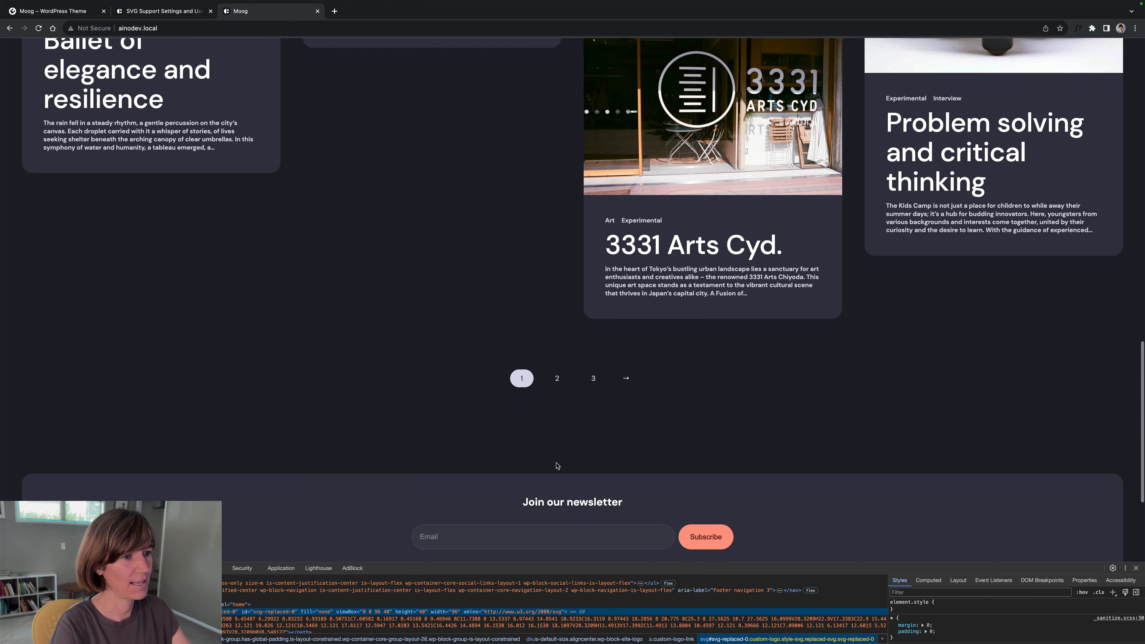
scroll(541, 469, down, 4)
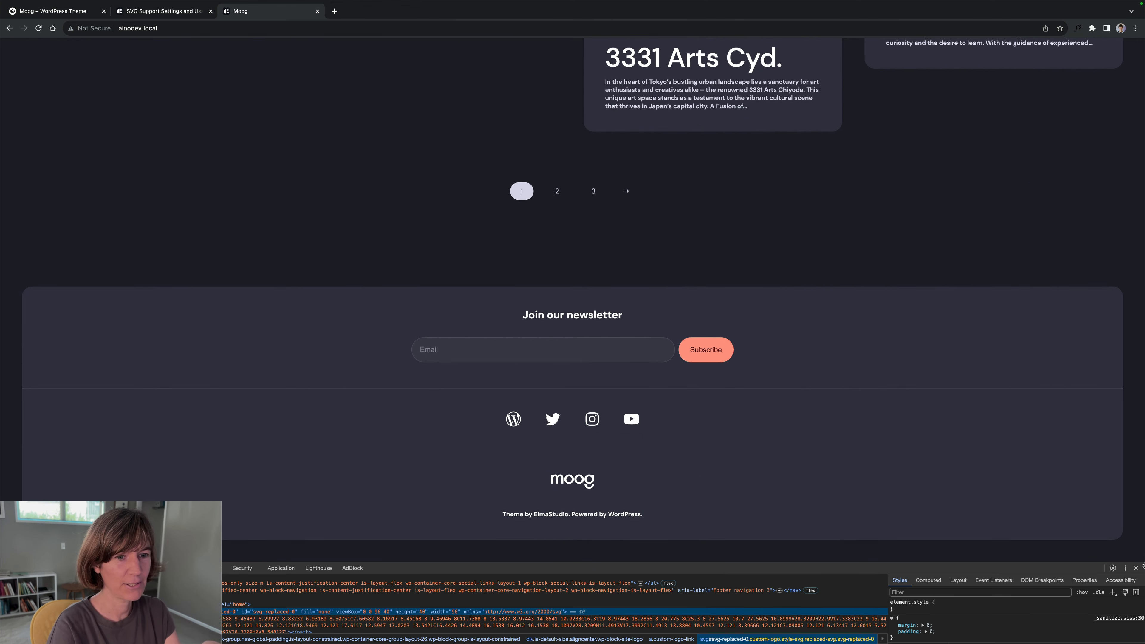
click(1135, 568)
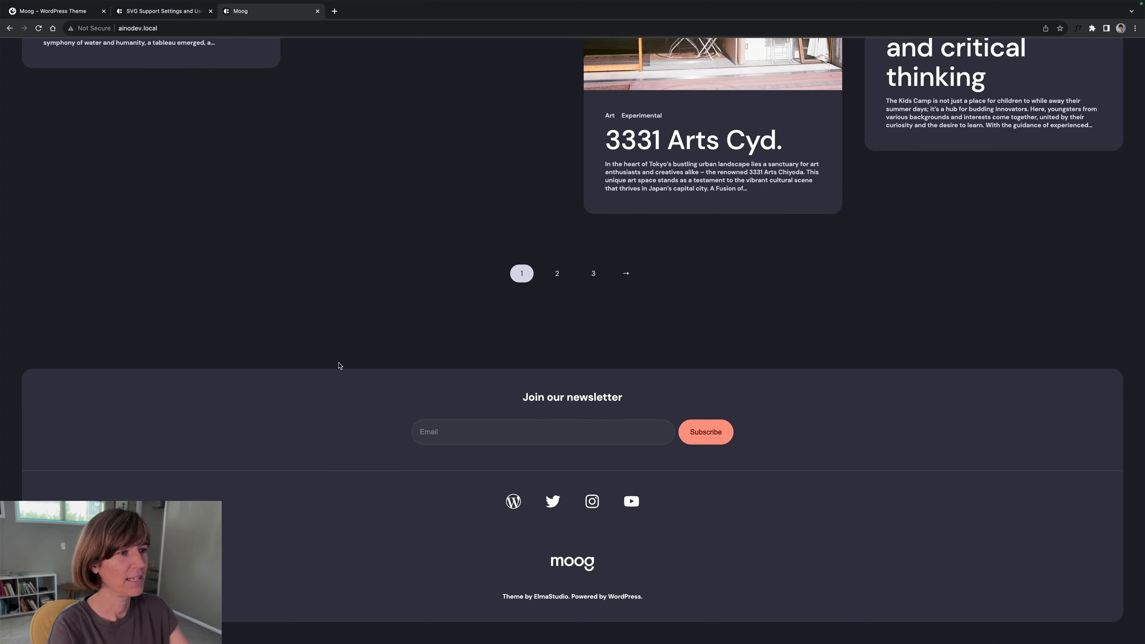
scroll(339, 364, up, 2)
scroll(335, 366, up, 15)
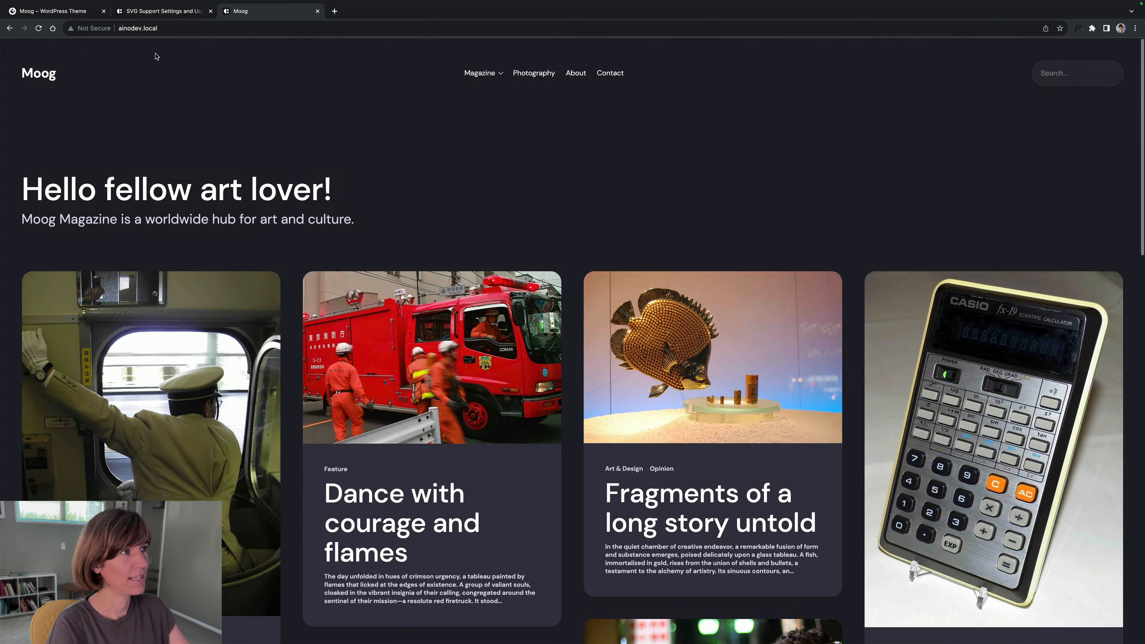
Return to the site editor, open the Index template for editing and go to its footer.
click(154, 13)
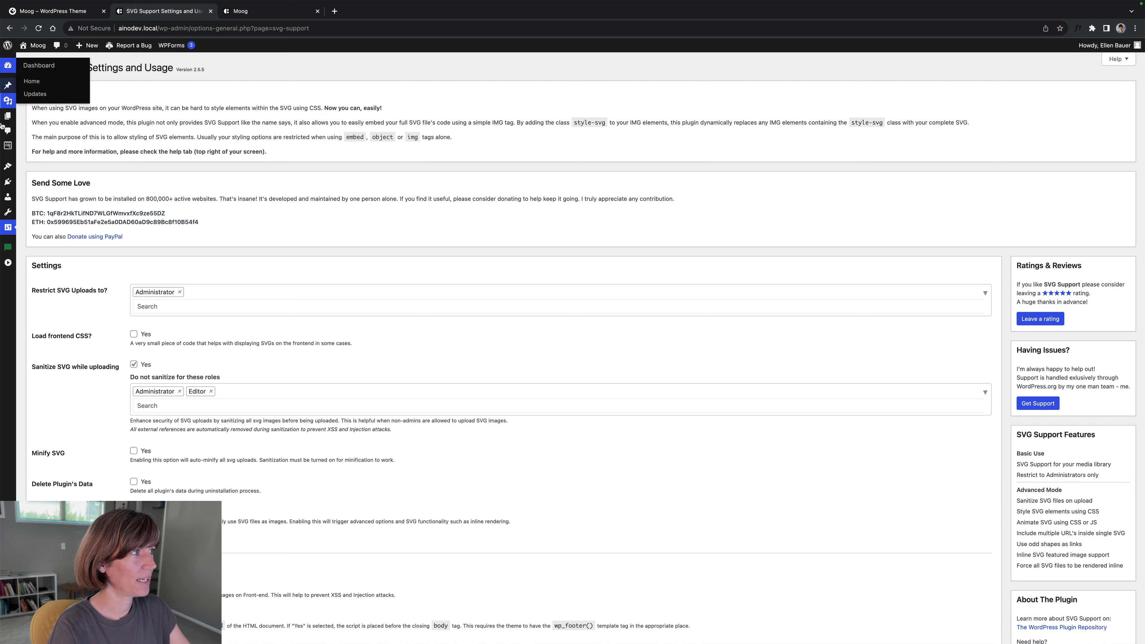
mouse_move(8, 166)
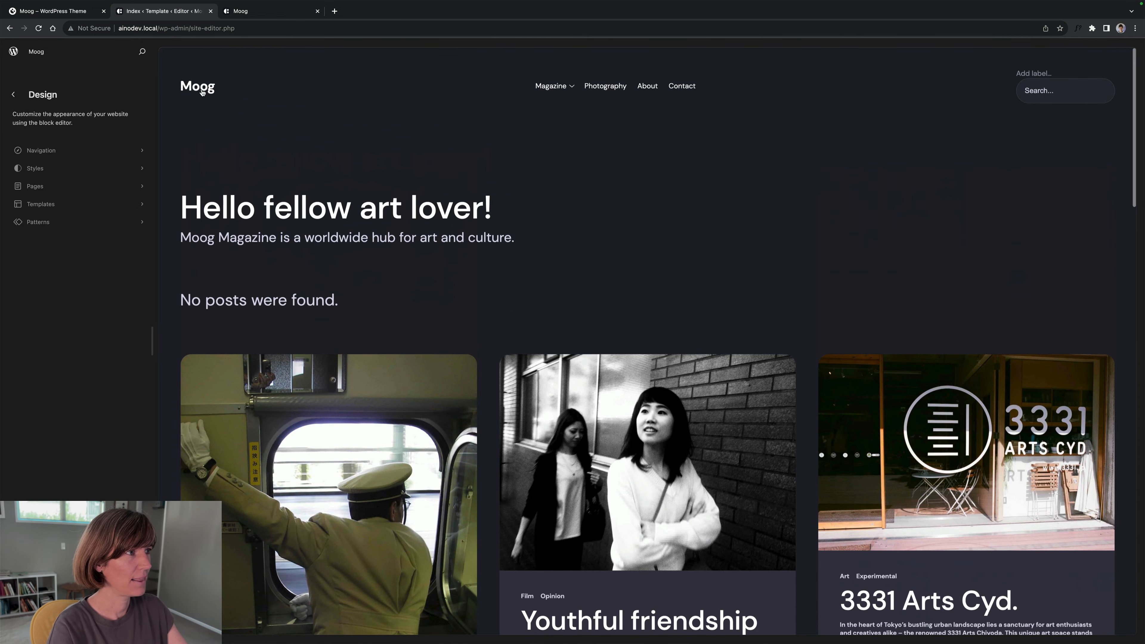
click(222, 92)
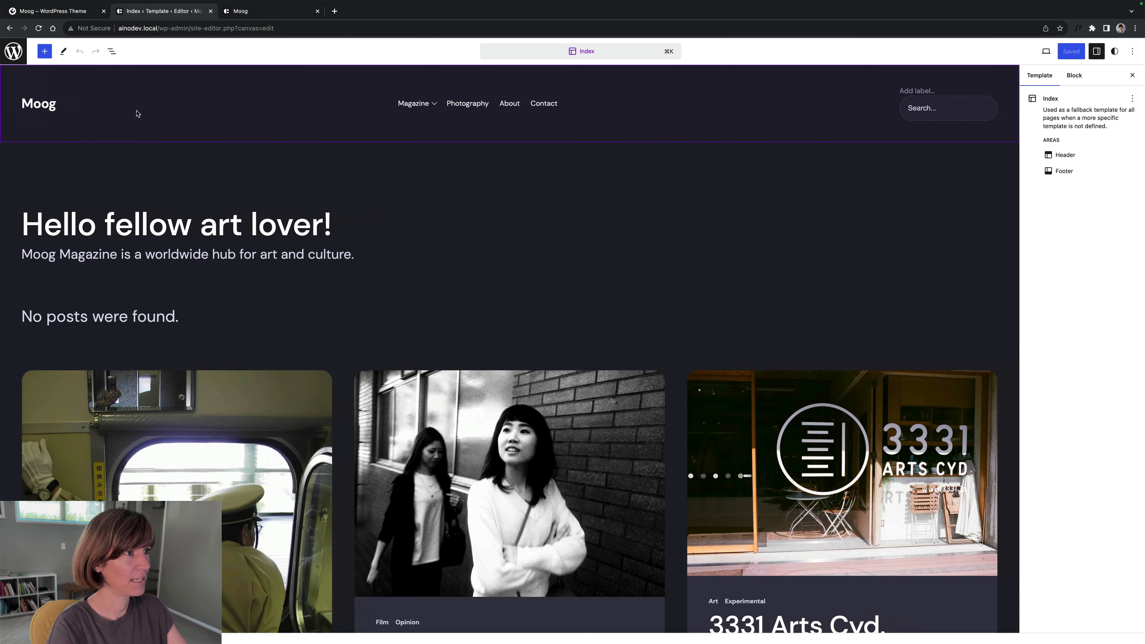
click(461, 109)
scroll(459, 113, down, 20)
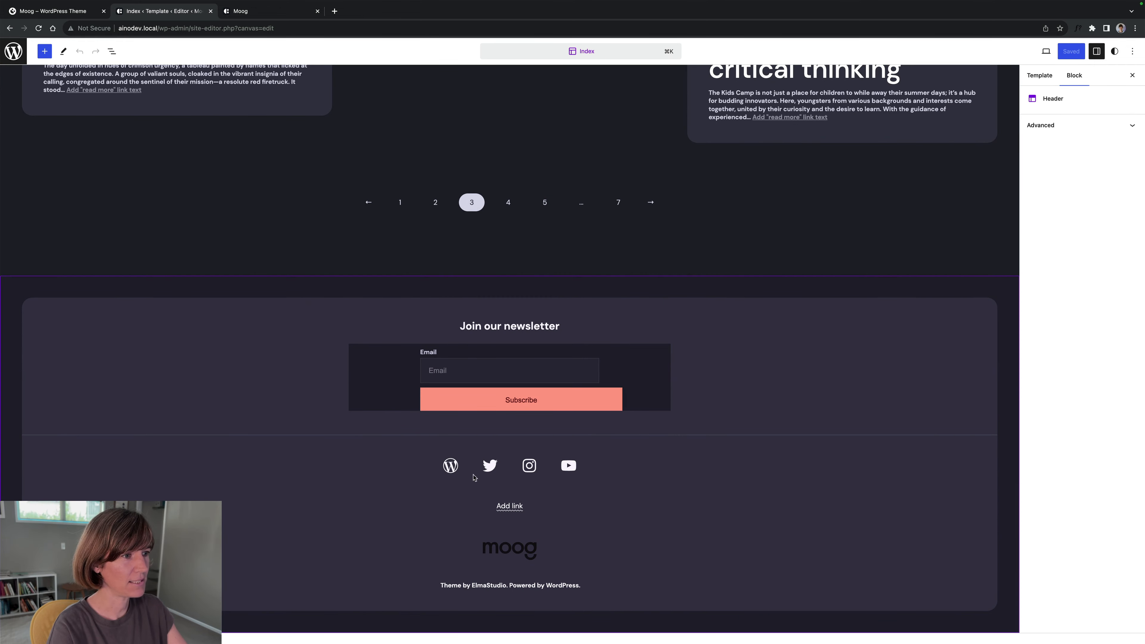
Add a WordPress icon linked to # at the end of the footer's Social Icons block, working with the block outline shown.
click(569, 466)
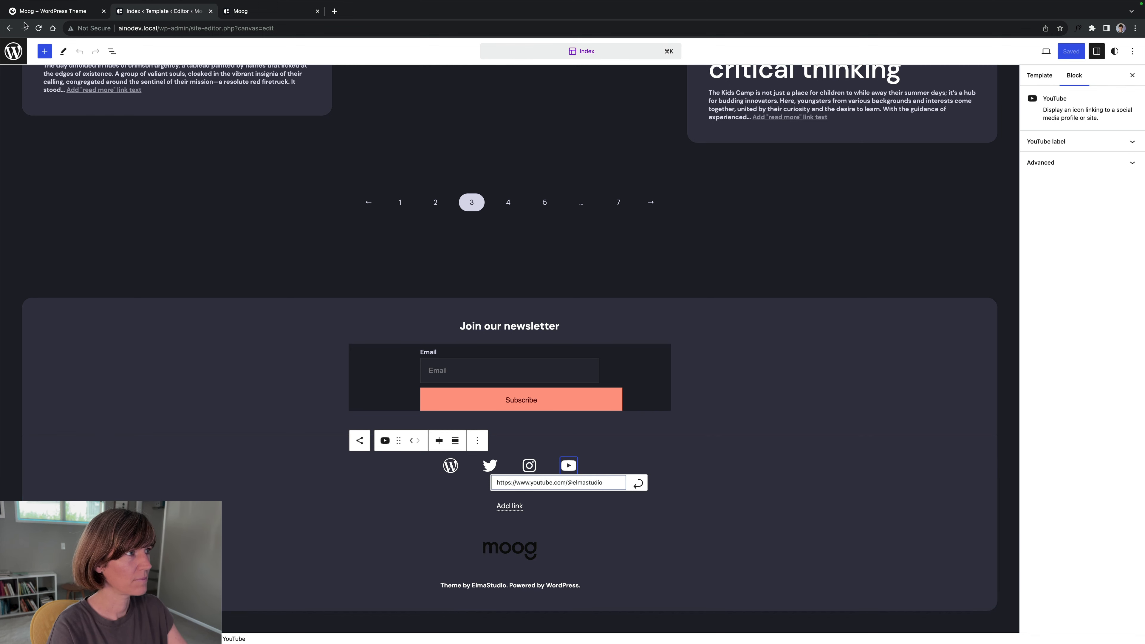
click(111, 52)
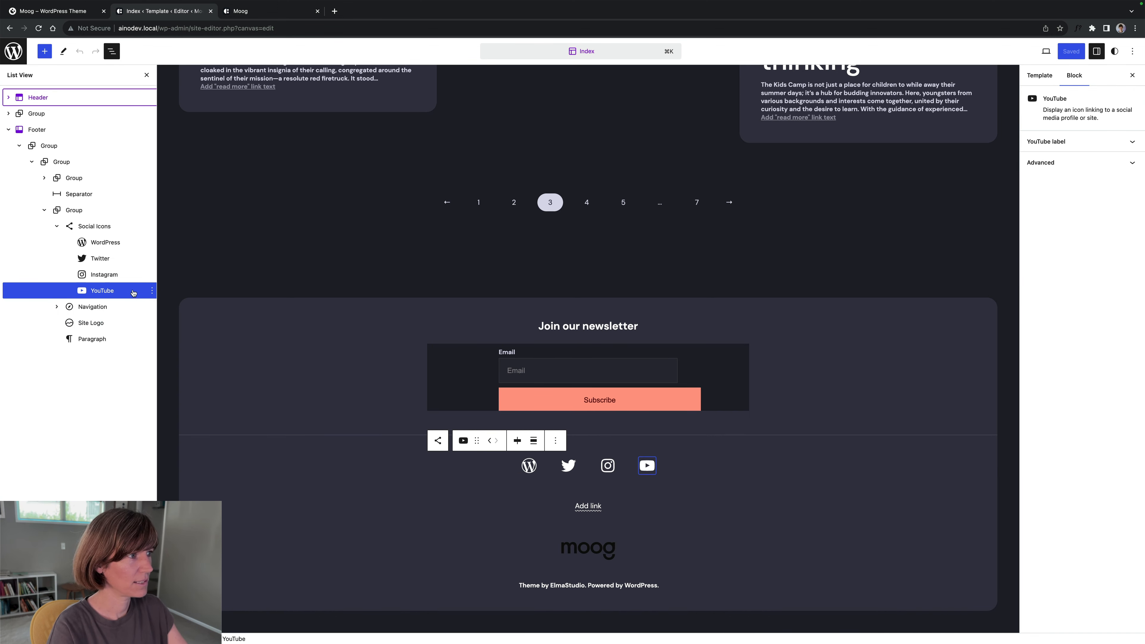
click(94, 226)
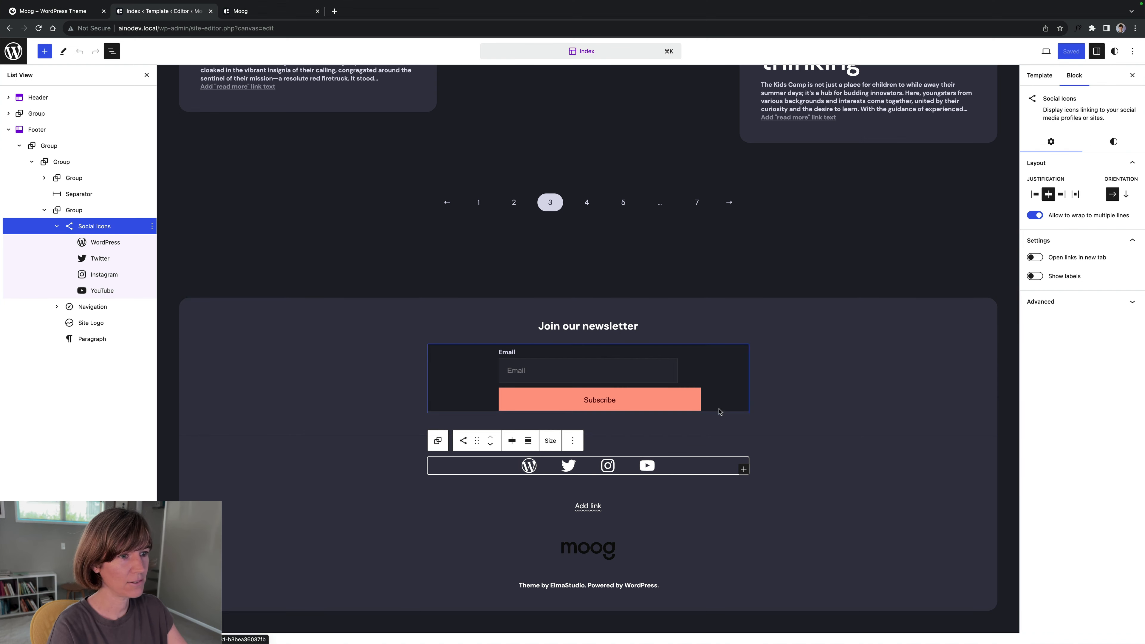
click(744, 469)
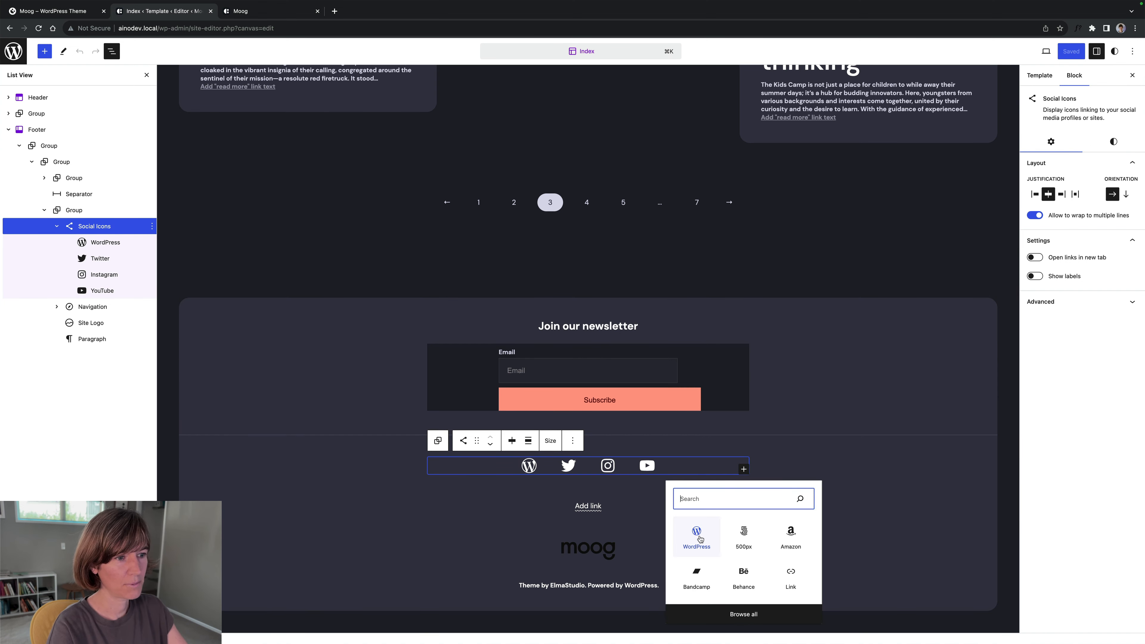
key(Return)
click(665, 472)
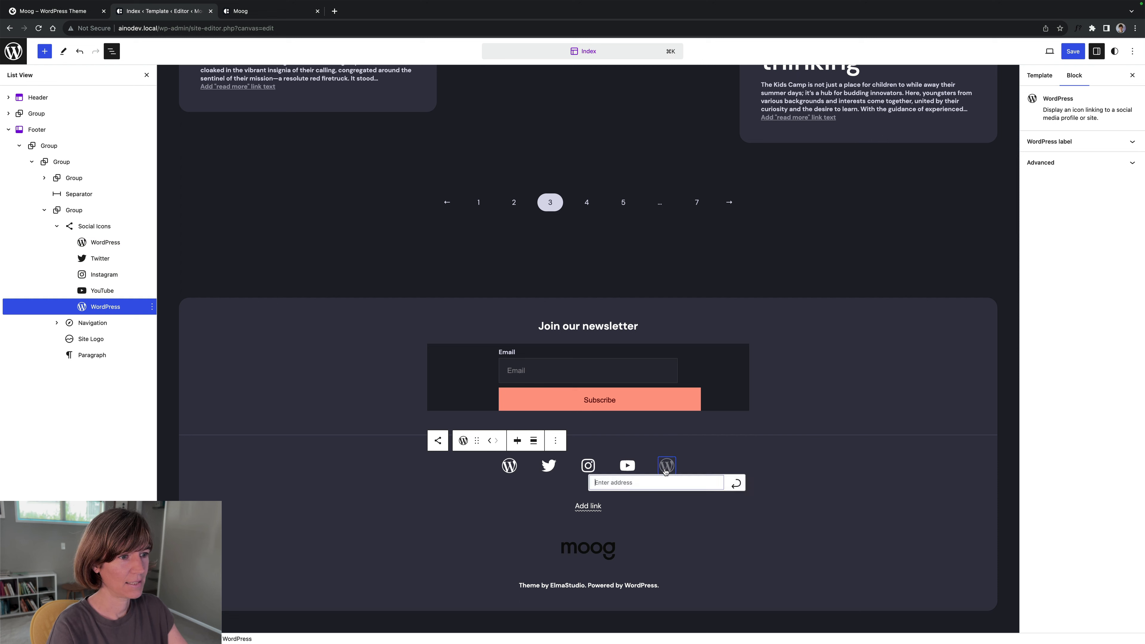
text(#)
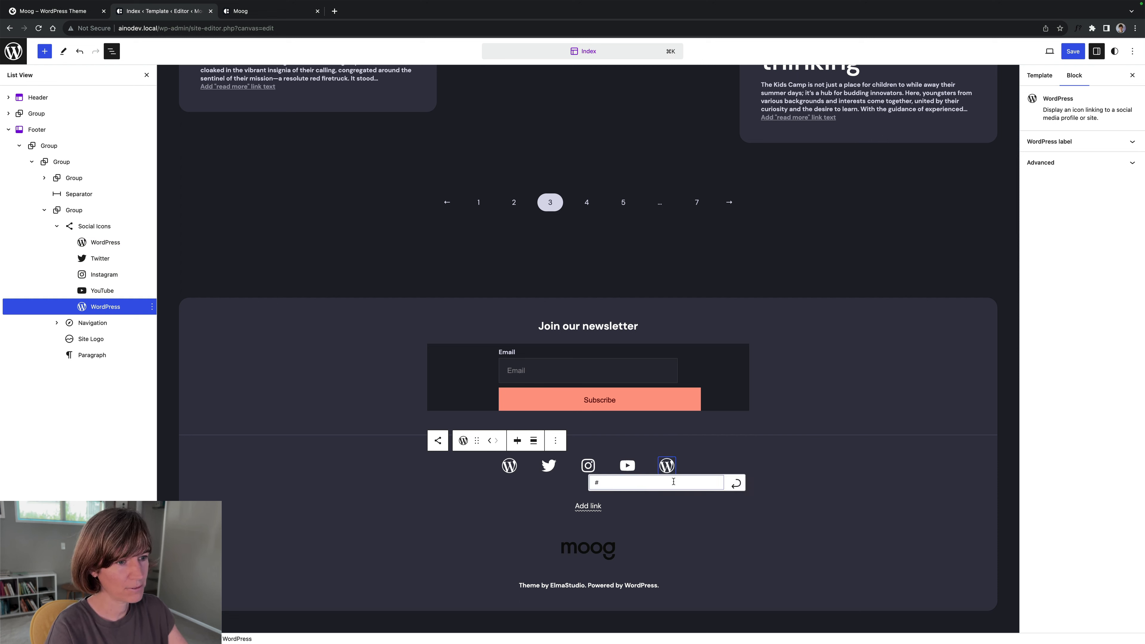
click(736, 484)
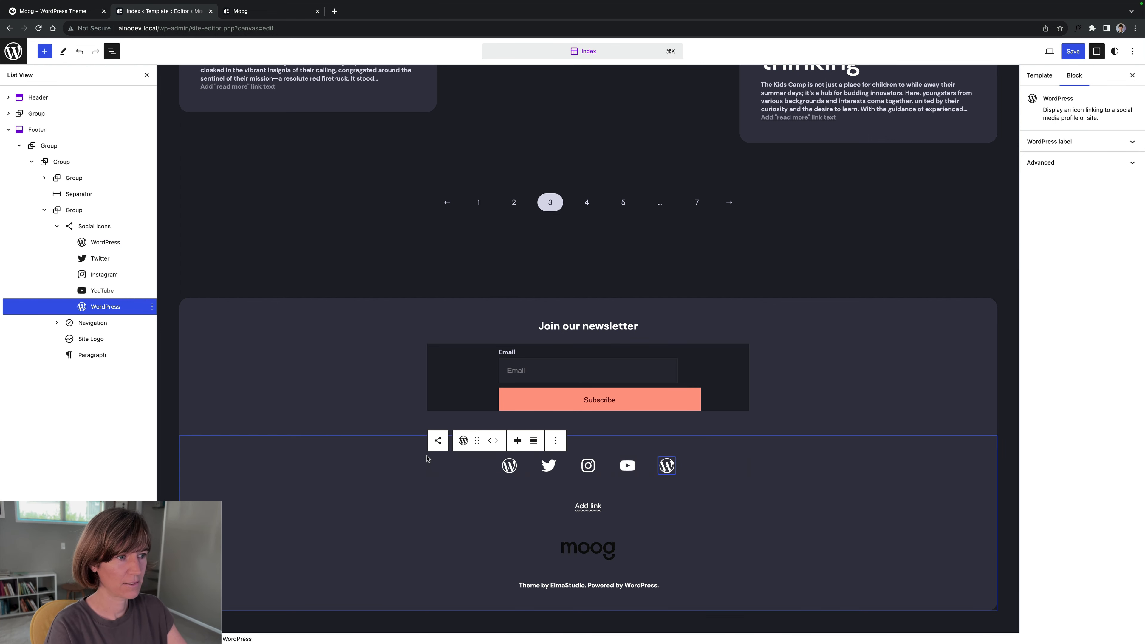
click(95, 227)
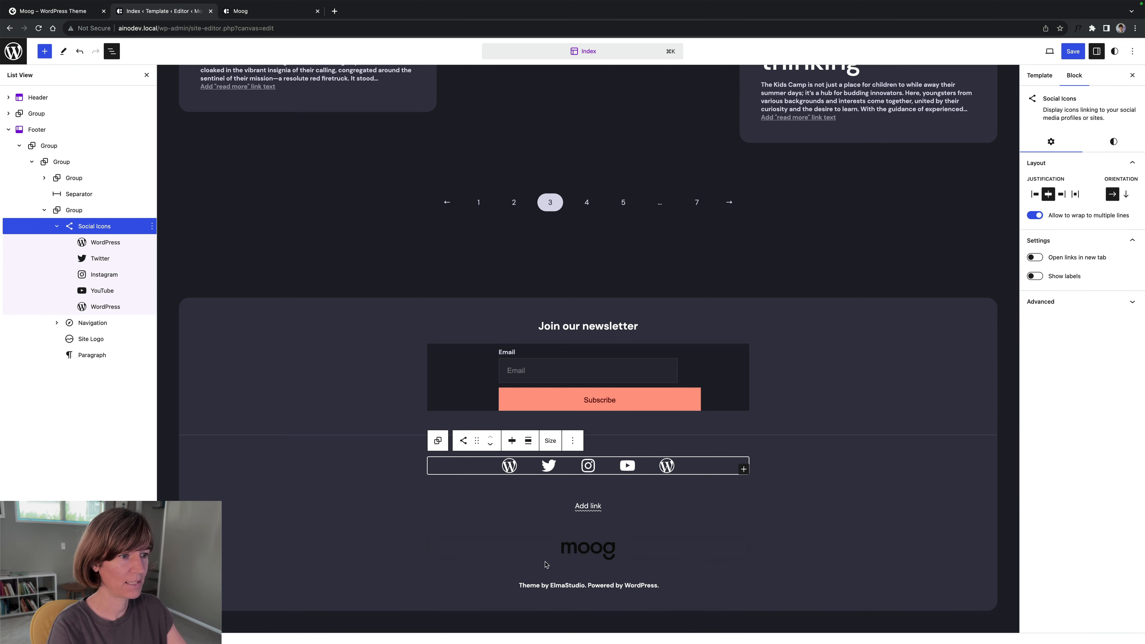
Delete the Site Logo block from the footer and save the Footer template part.
click(584, 551)
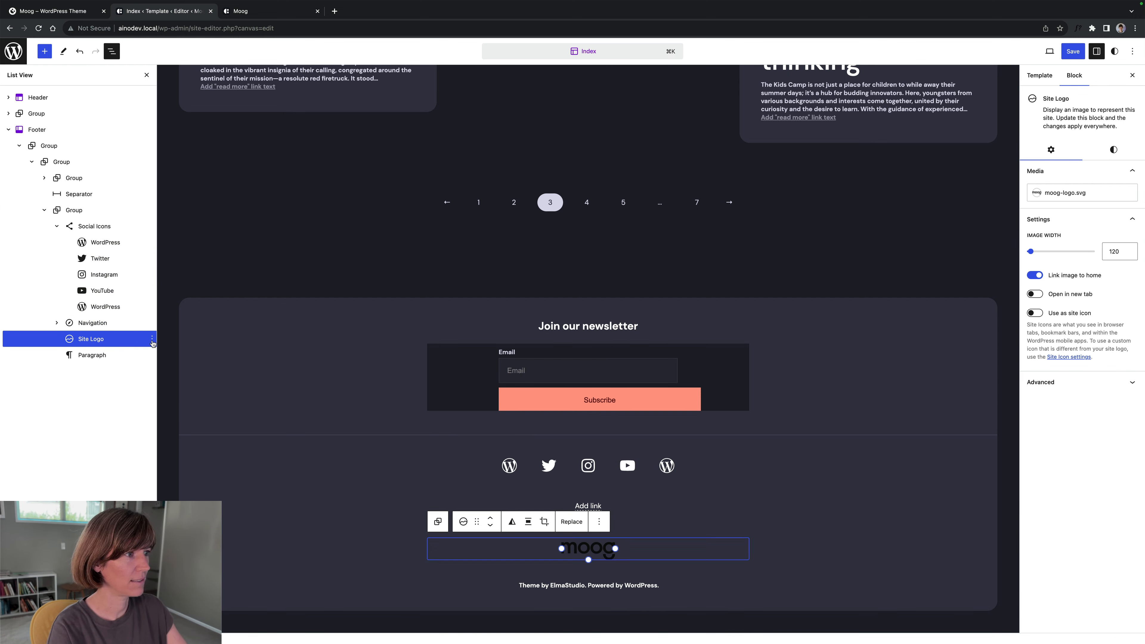
click(152, 338)
click(239, 577)
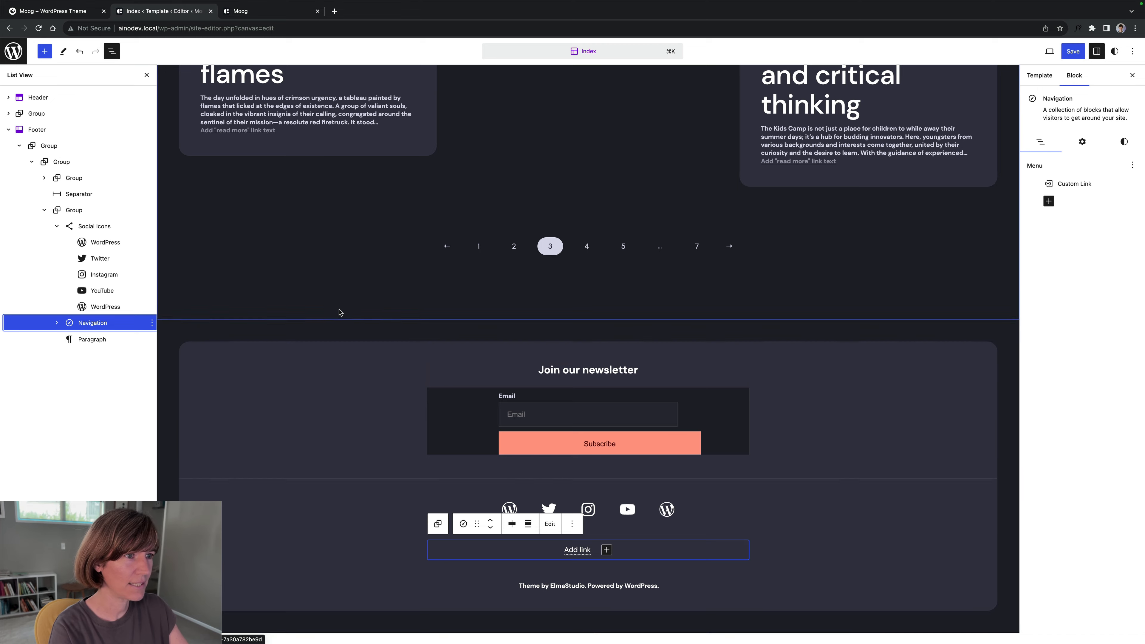
scroll(340, 311, up, 10)
scroll(341, 312, up, 15)
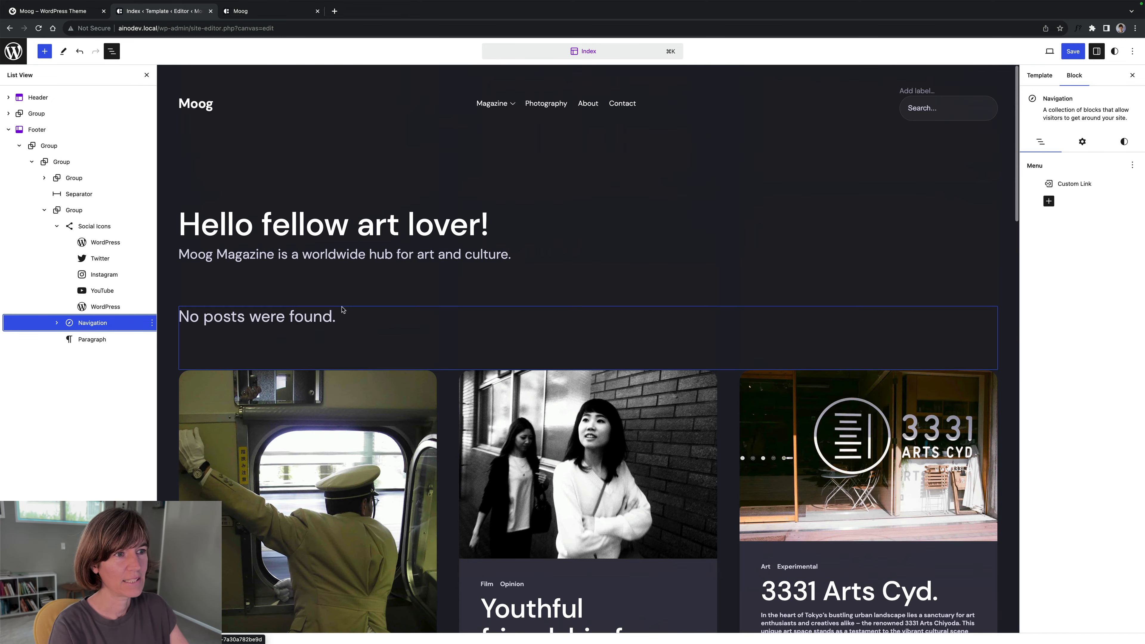
click(1073, 51)
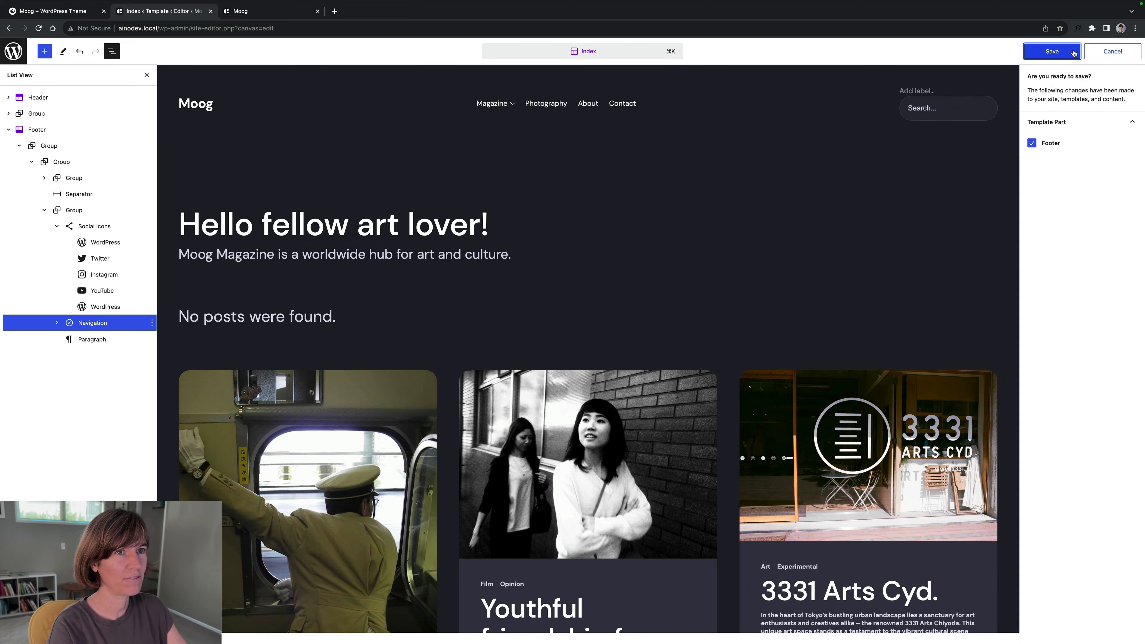
click(1073, 51)
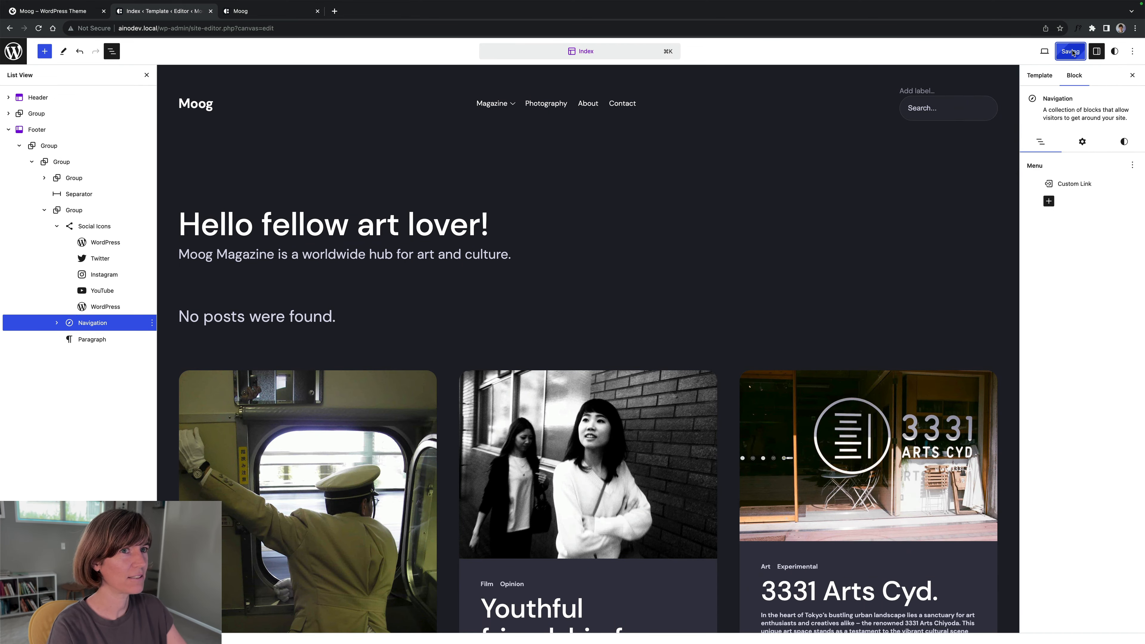
Reload the live site, open the article "Dance with courage and flames" and view its comment form and Featured Articles.
click(251, 13)
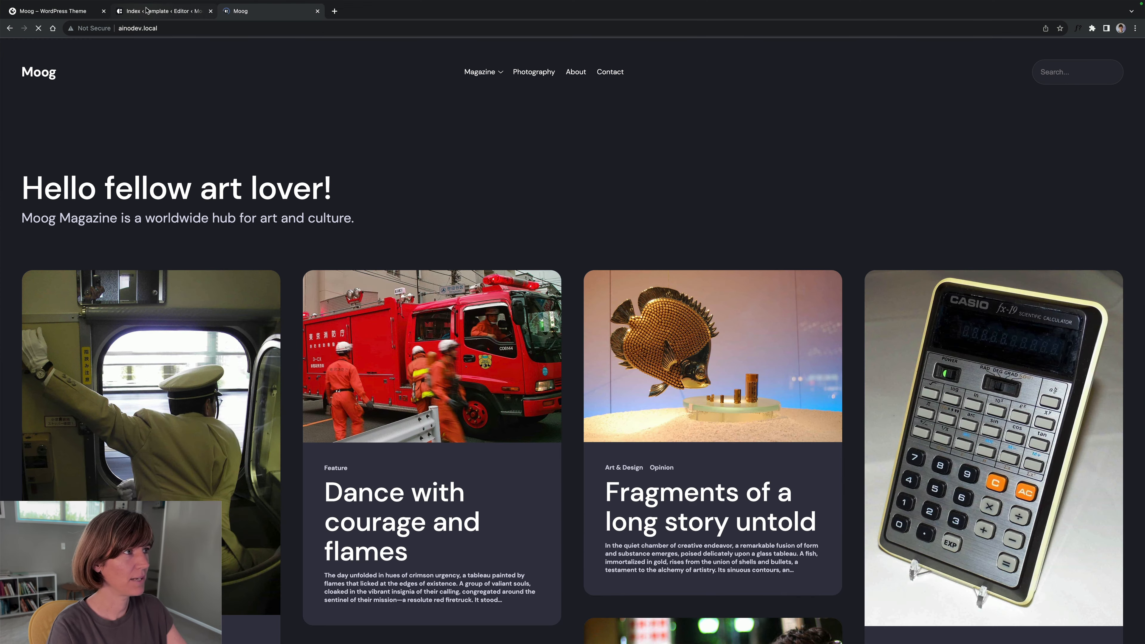
scroll(212, 271, down, 2)
click(460, 308)
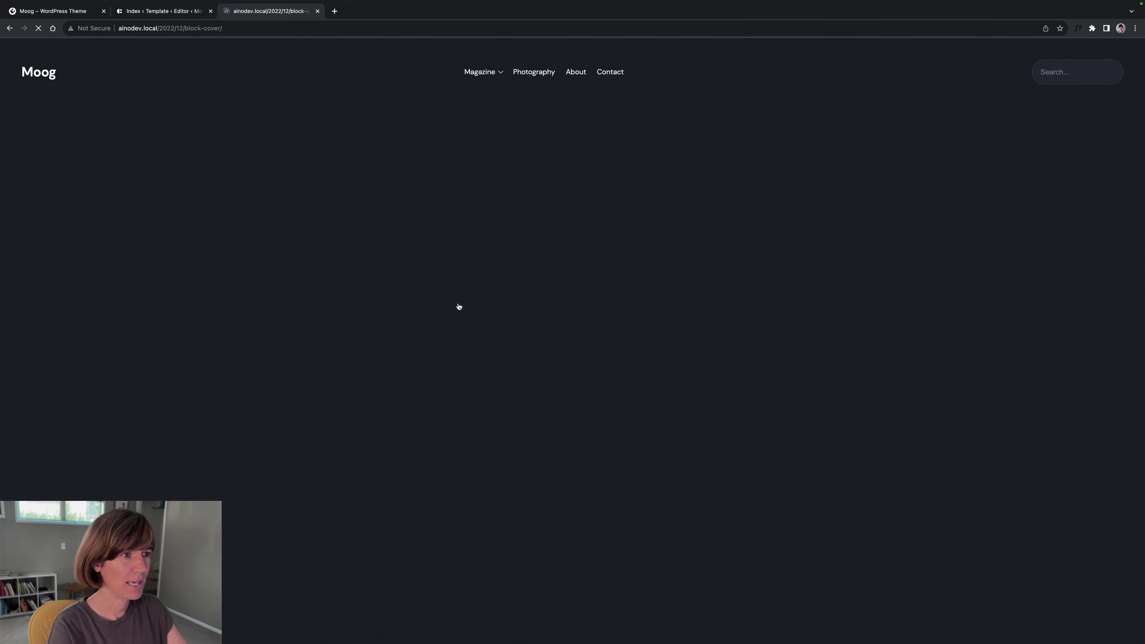
scroll(524, 332, down, 20)
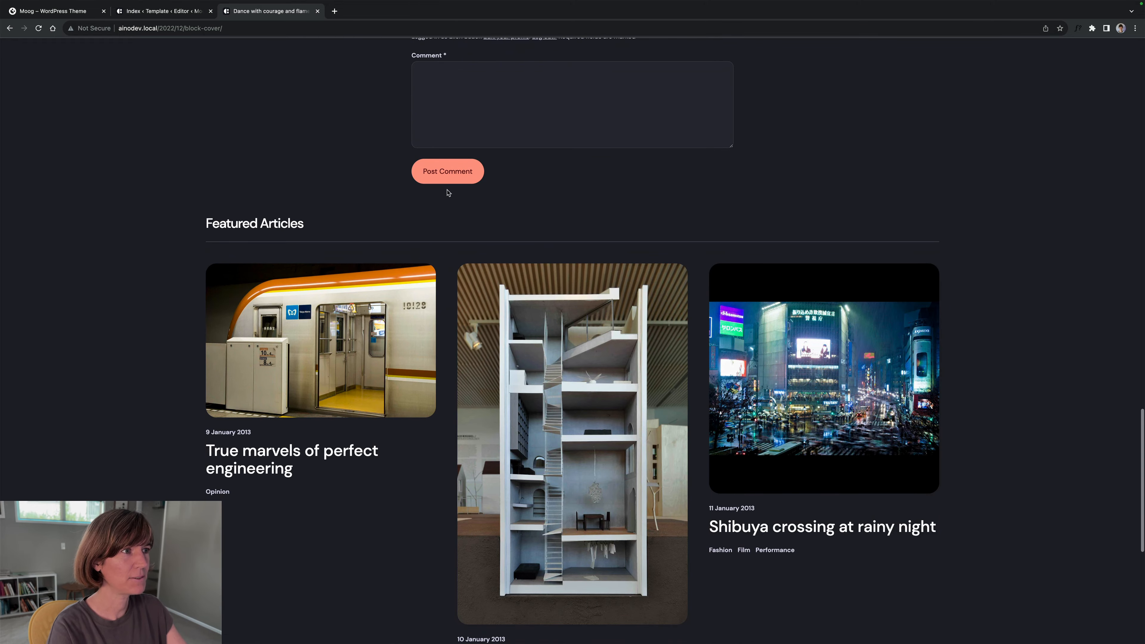
Return to the site editor, open the global styles for editing and display the theme's color palette.
click(166, 15)
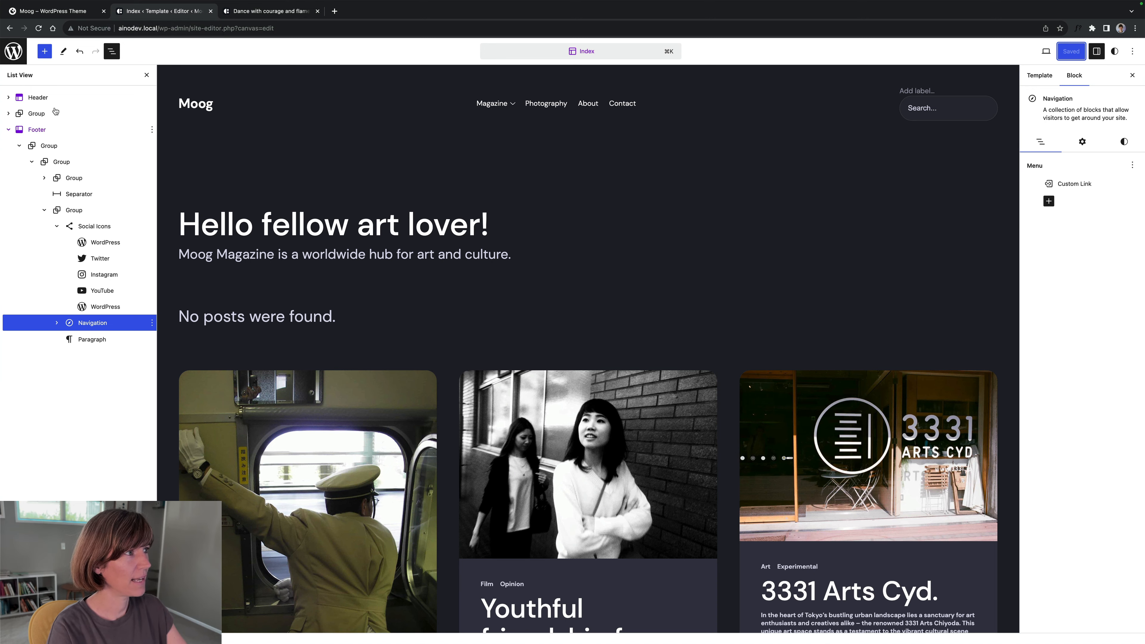
click(2, 51)
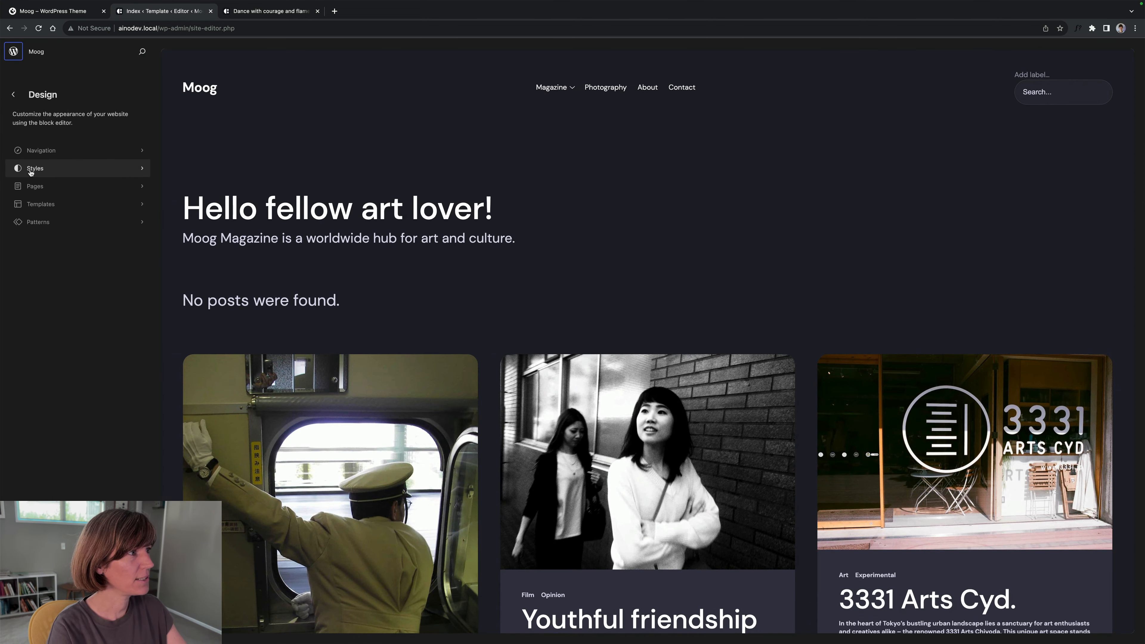
click(31, 170)
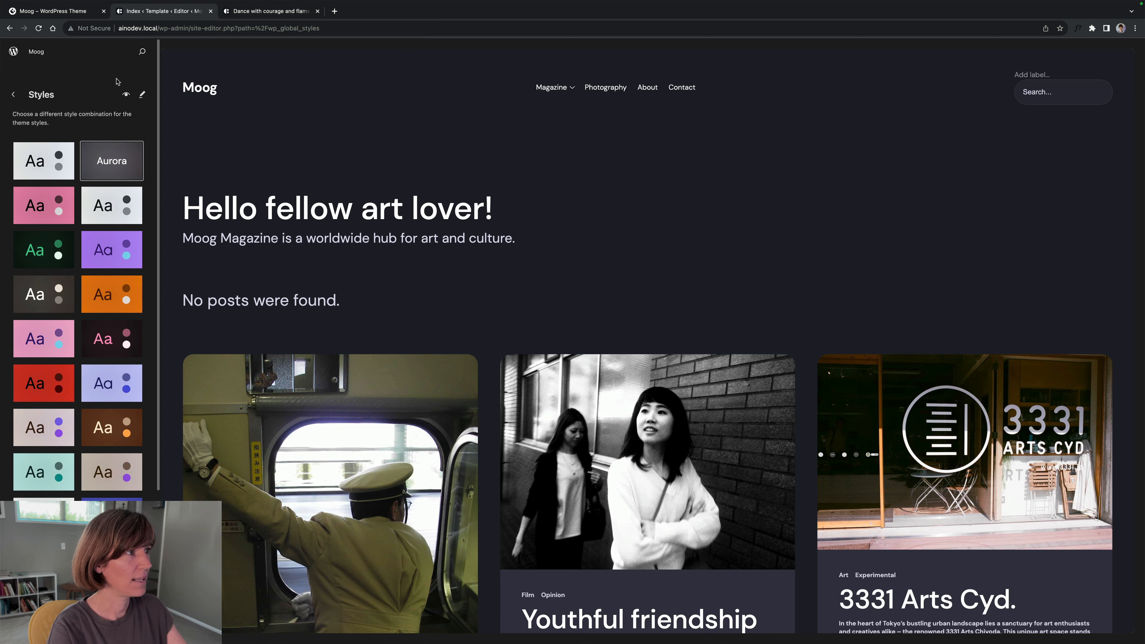
click(141, 96)
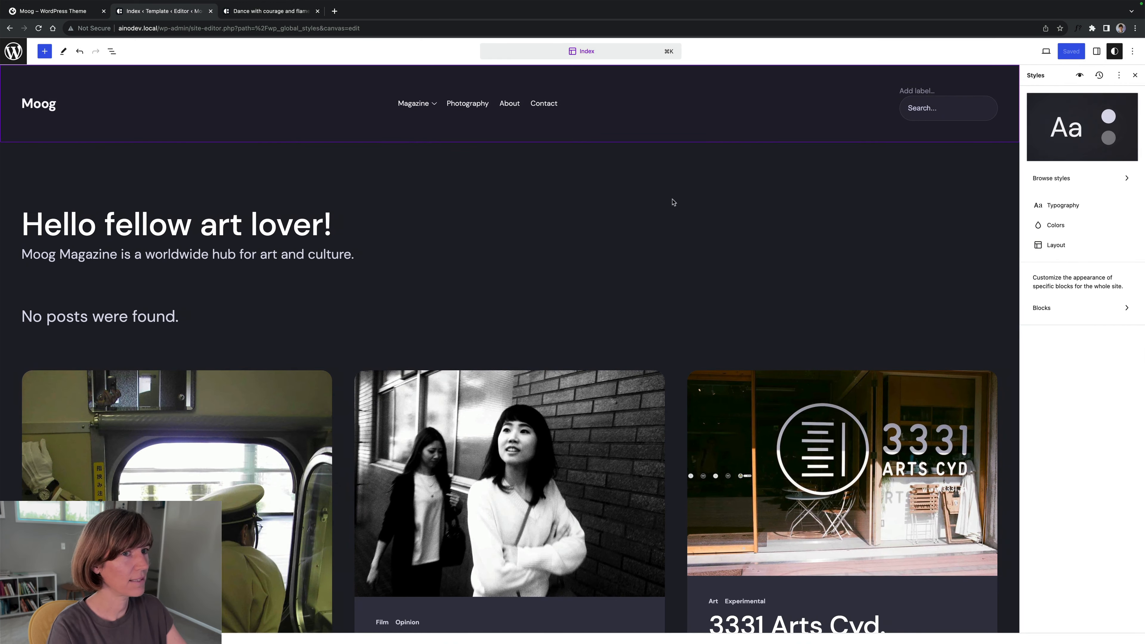
click(1056, 225)
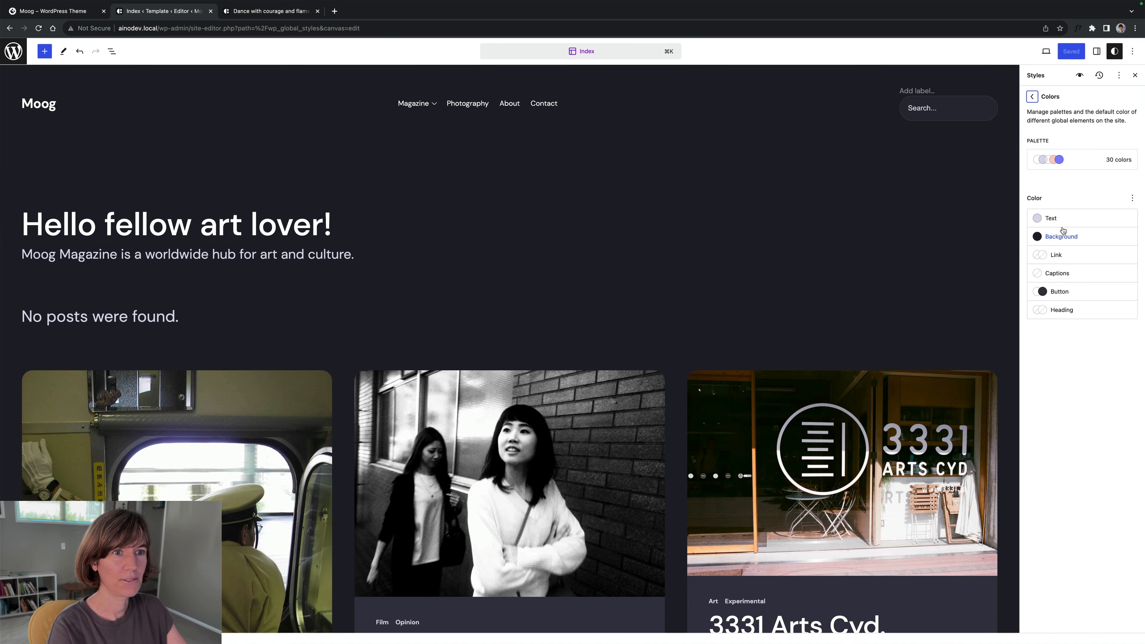
click(1081, 166)
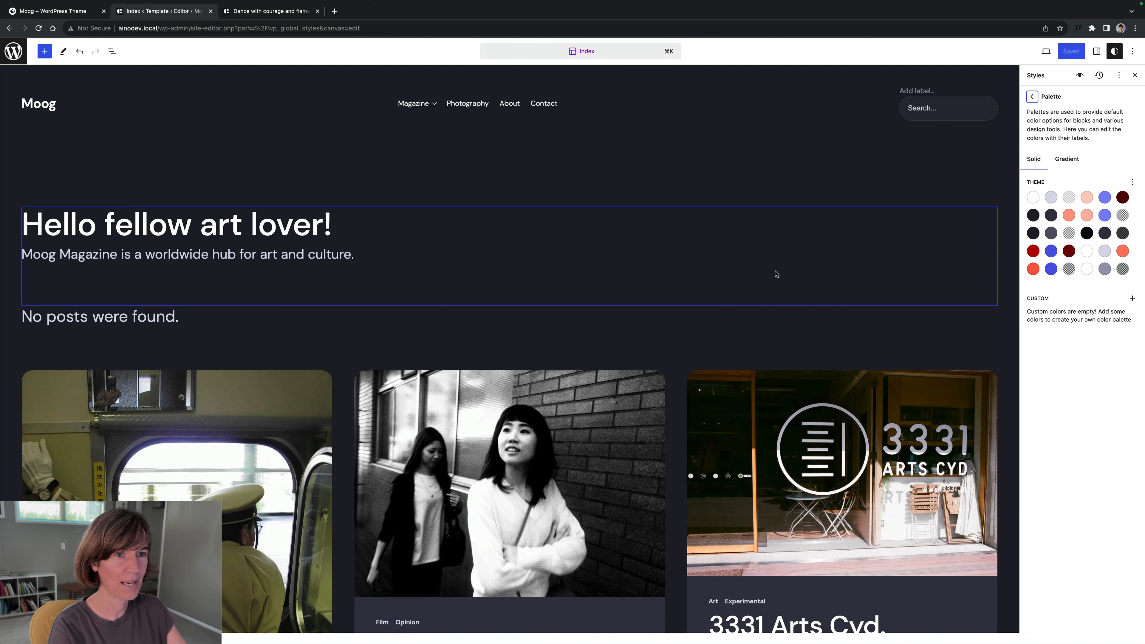
Examine how the palette colors are used across the Index template, from the header to the pagination.
scroll(773, 272, down, 15)
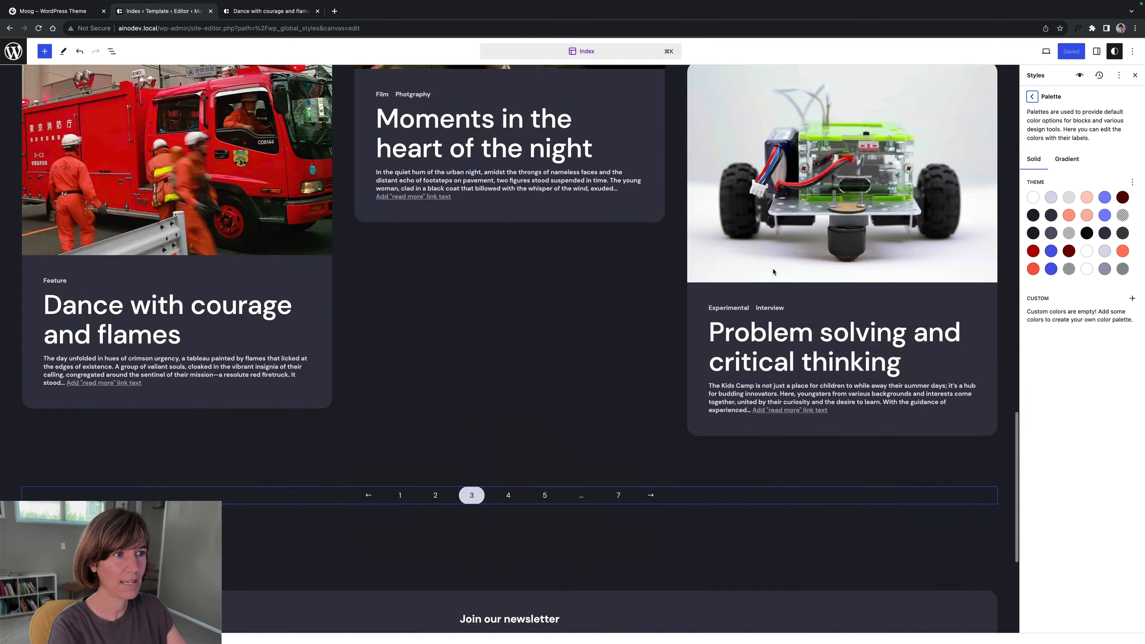
scroll(773, 269, up, 20)
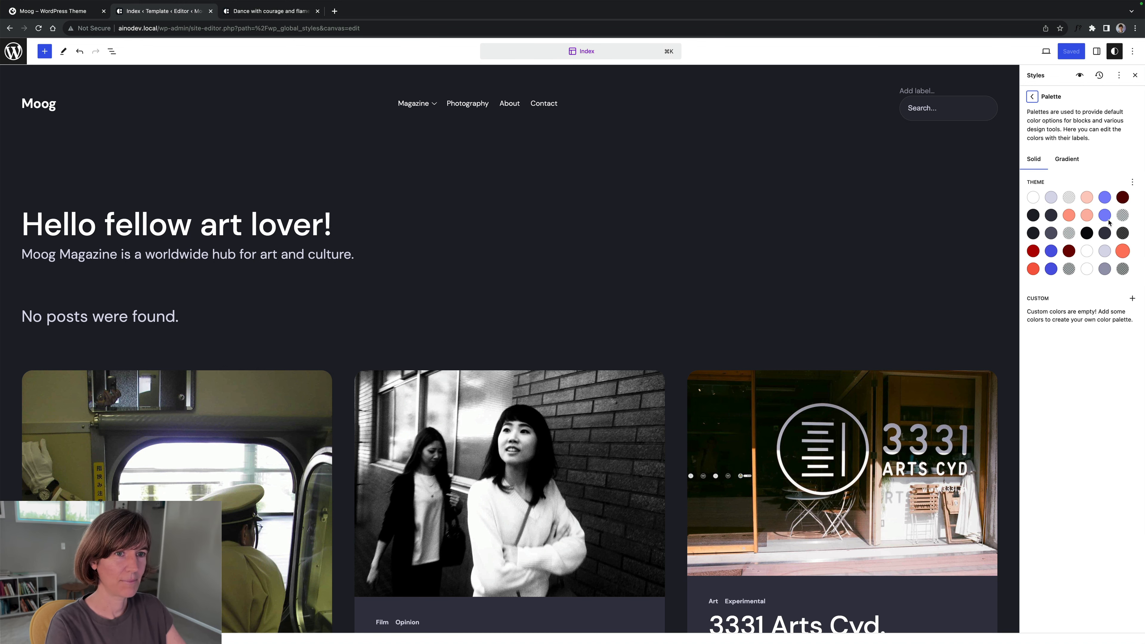
scroll(700, 230, down, 10)
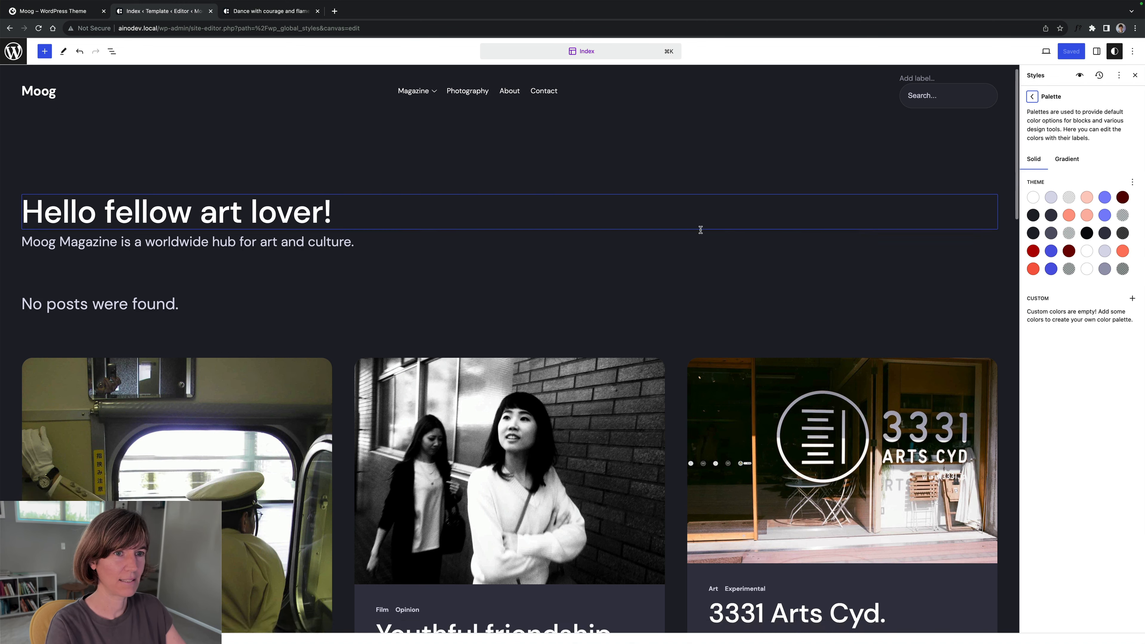
scroll(597, 219, down, 1)
scroll(600, 219, up, 12)
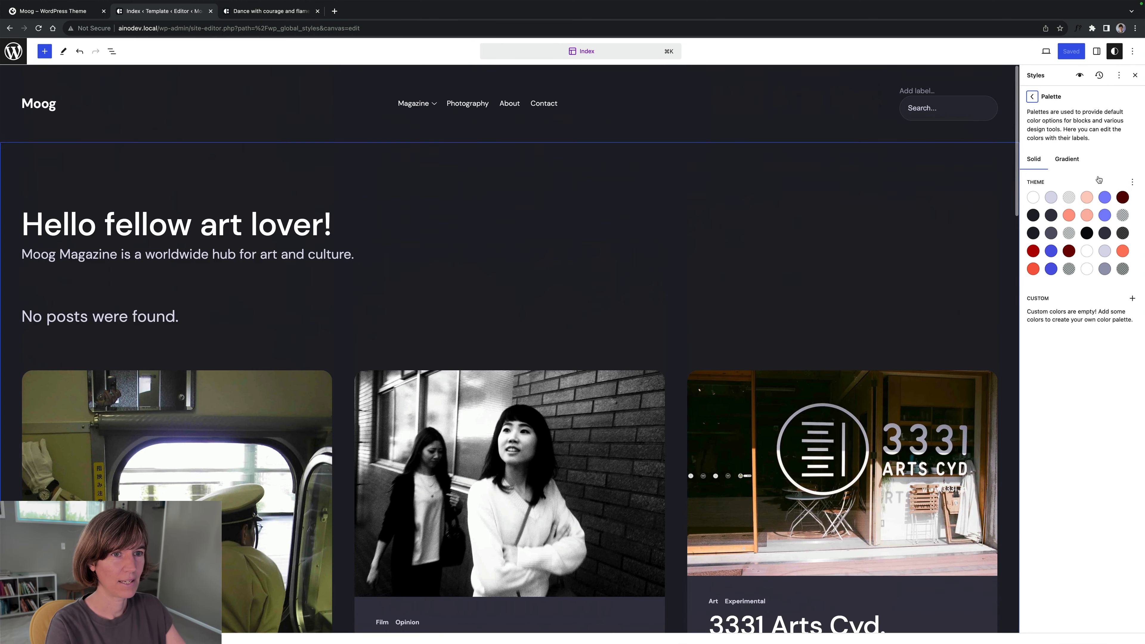
Show the named details of the theme palette, inspect the Text Brand color's hex value and review the full list including the Variant colors.
click(1132, 183)
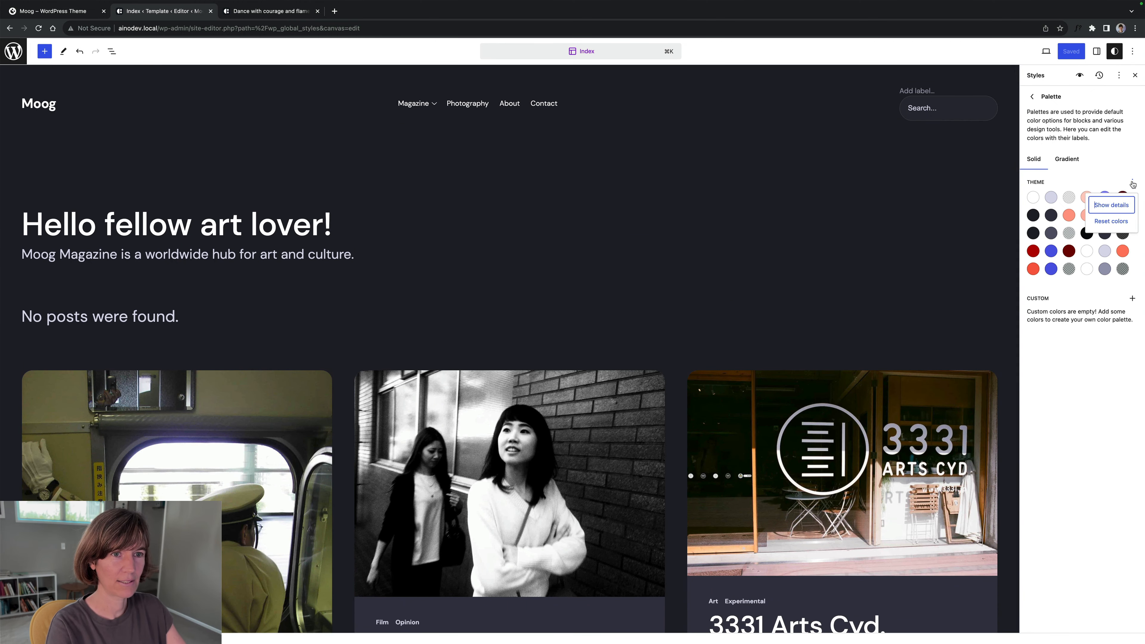
click(1104, 206)
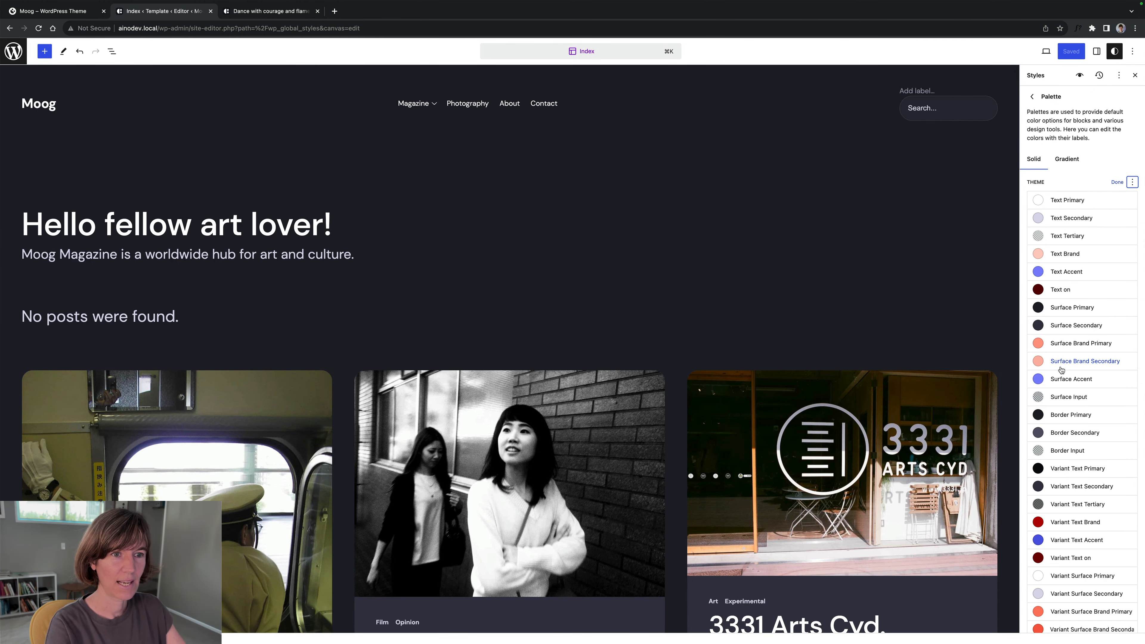
scroll(1060, 256, down, 1)
click(1058, 226)
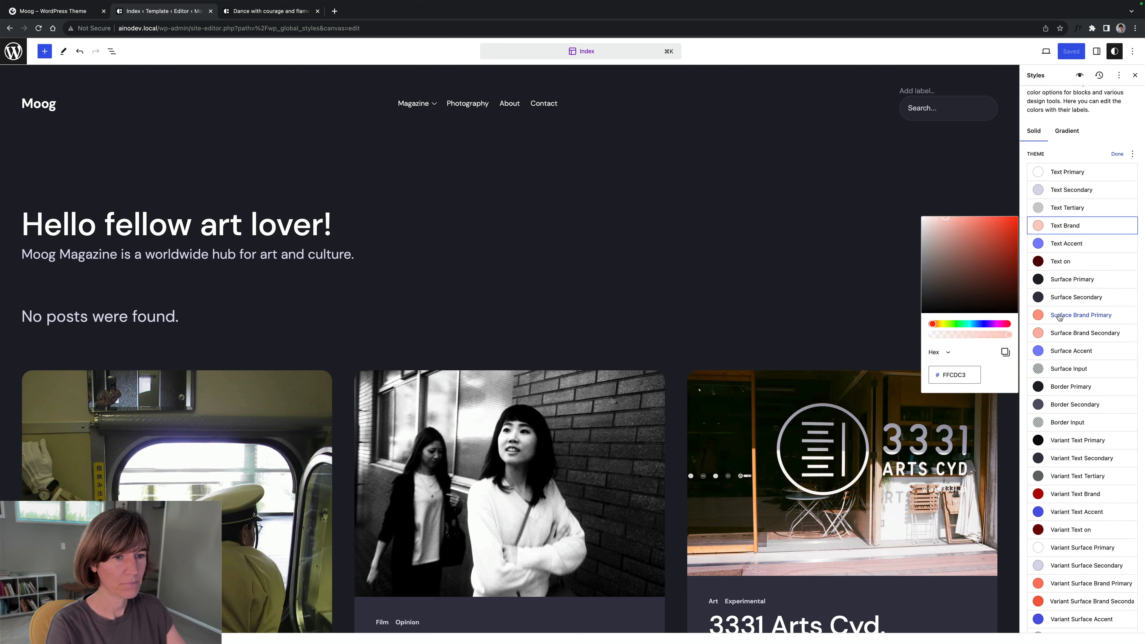
scroll(1059, 317, down, 5)
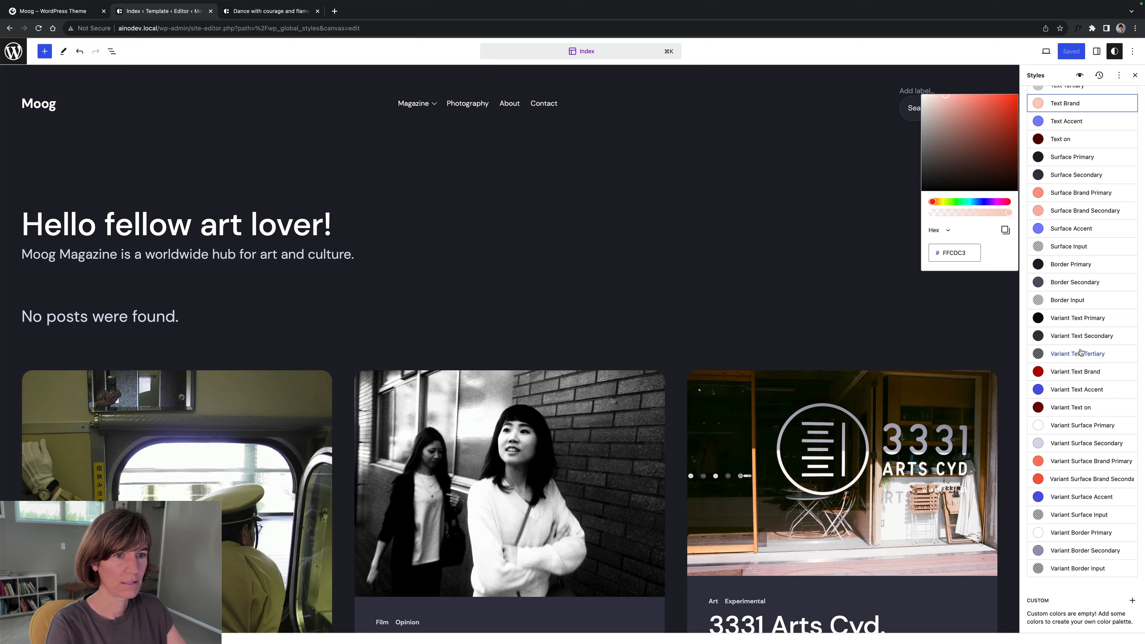
scroll(773, 350, down, 15)
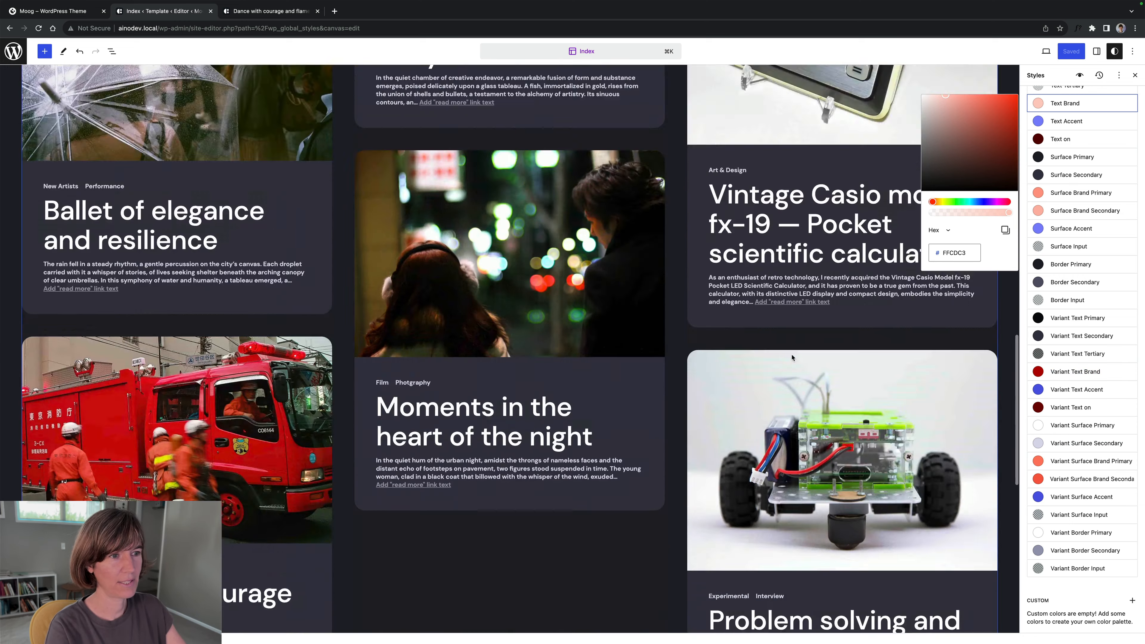
scroll(773, 351, up, 15)
scroll(1088, 201, up, 6)
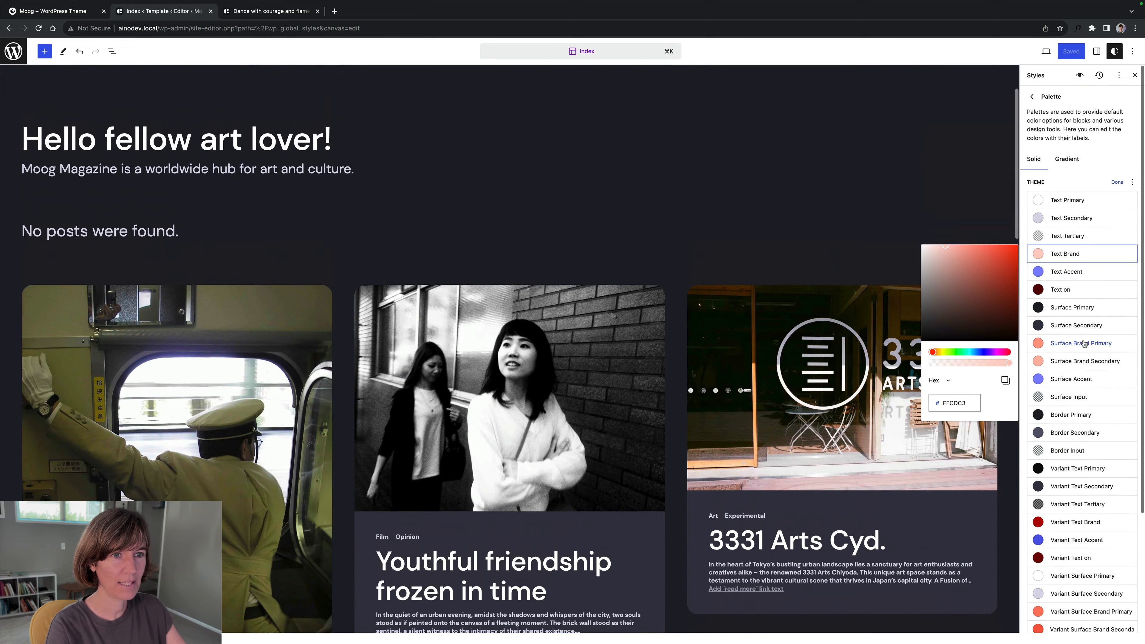
click(1133, 183)
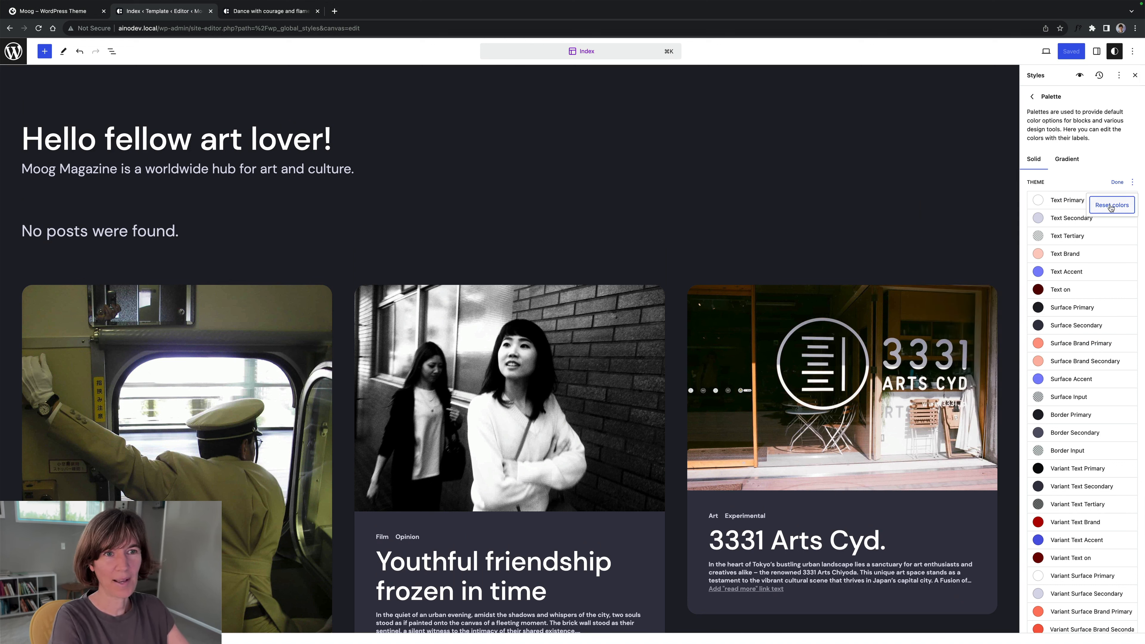
click(1087, 166)
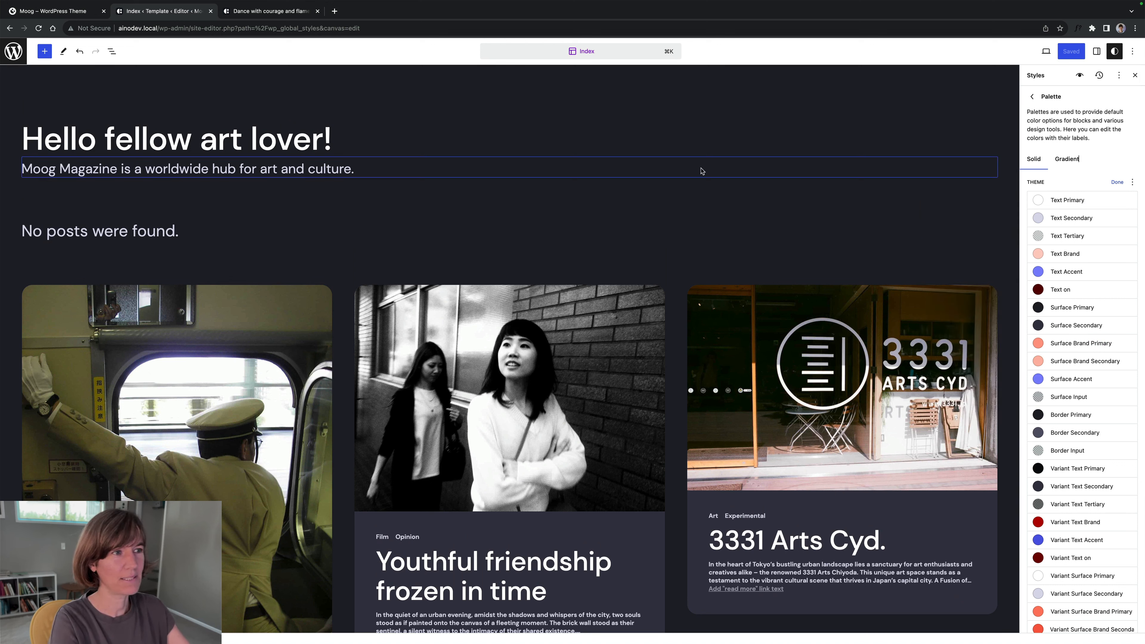
Leave the global styles and exit the site editor to the WordPress dashboard.
click(10, 54)
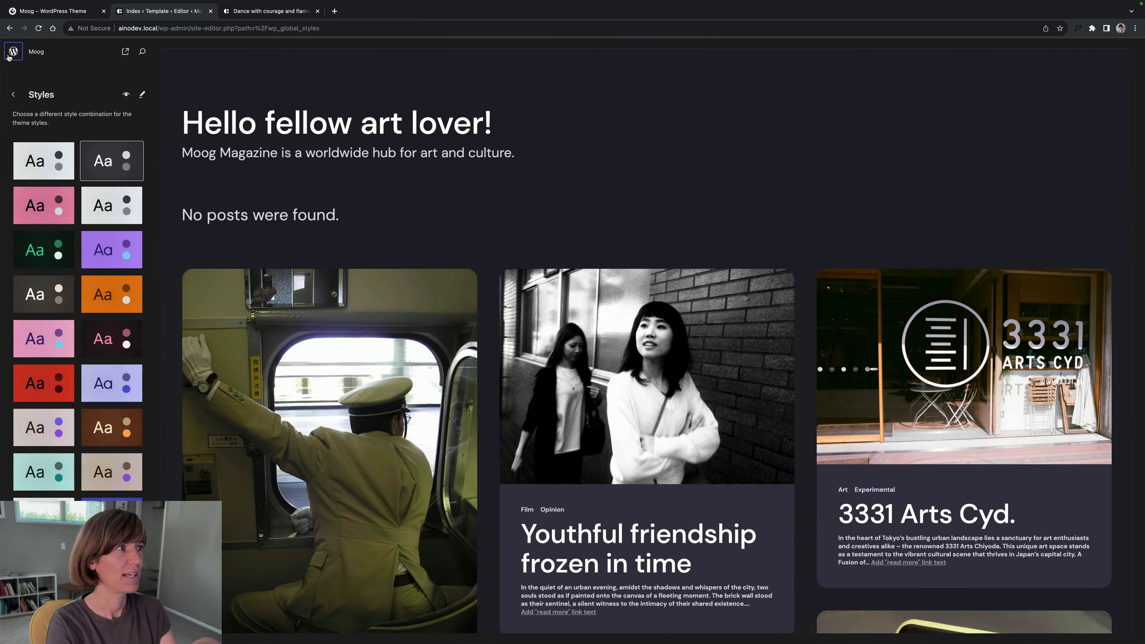
click(16, 95)
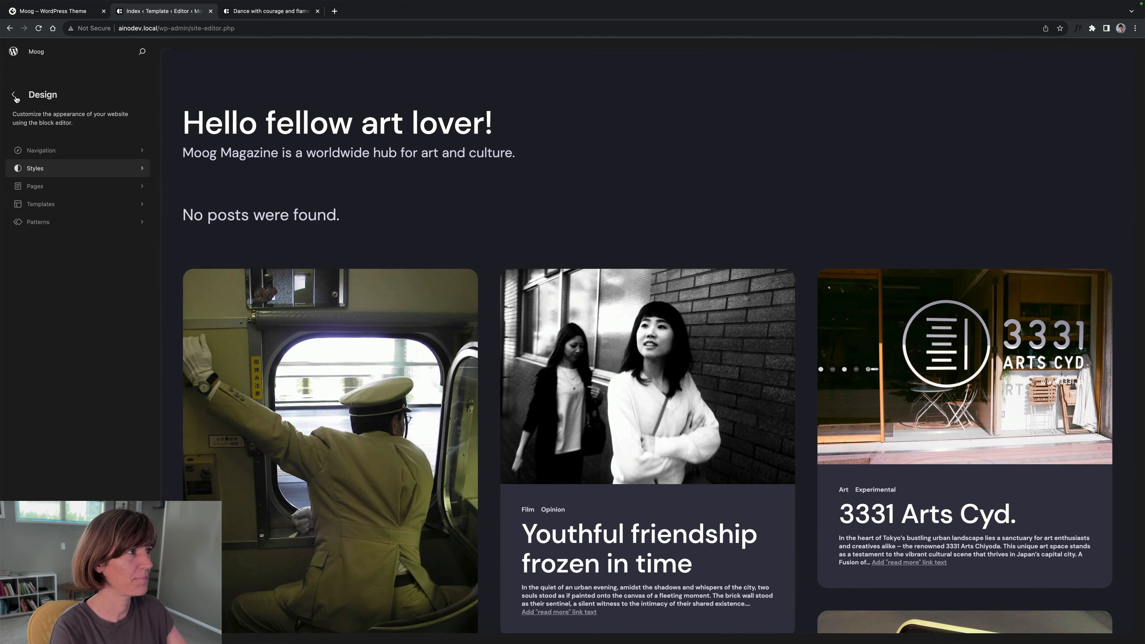
click(13, 51)
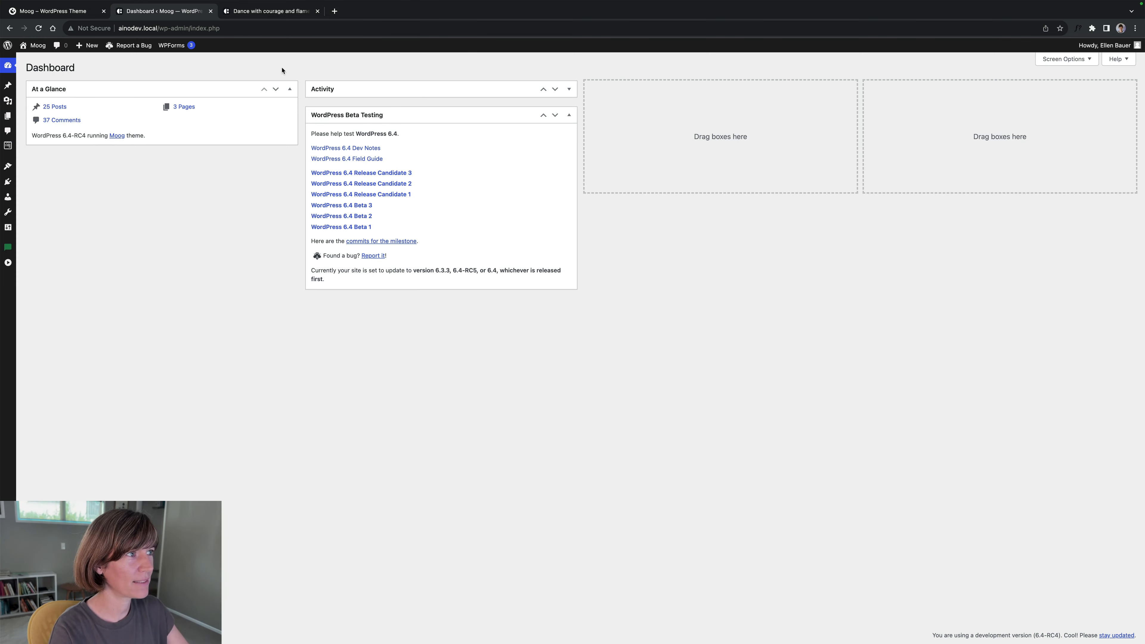
On the live site, go from the open article to the Moog homepage, then view the About page down to its footer.
click(239, 13)
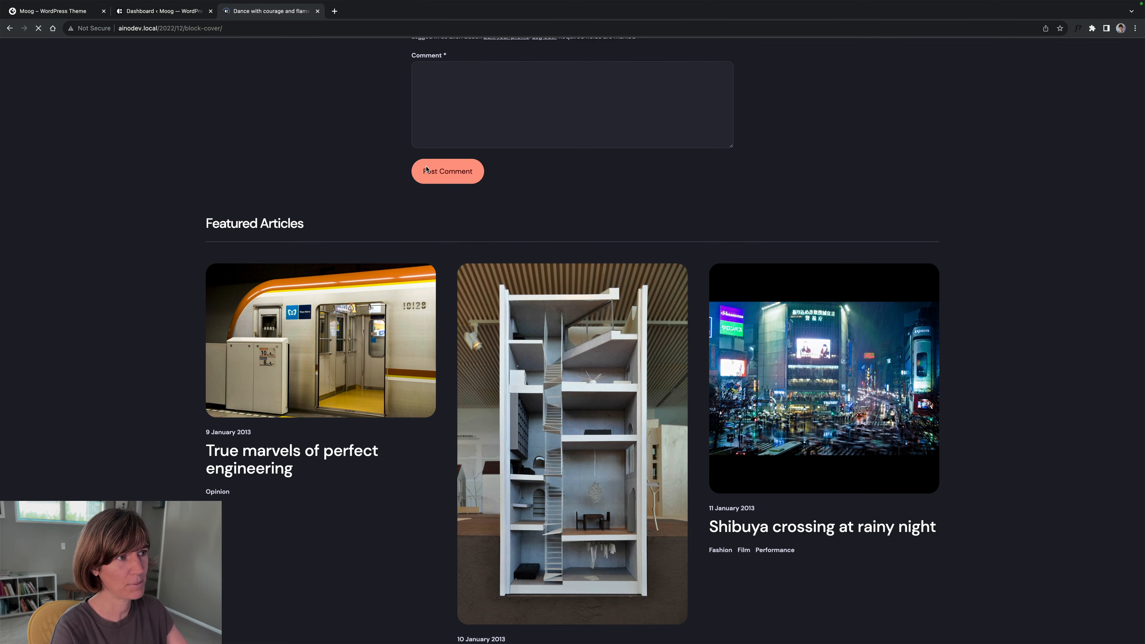
scroll(100, 163, up, 20)
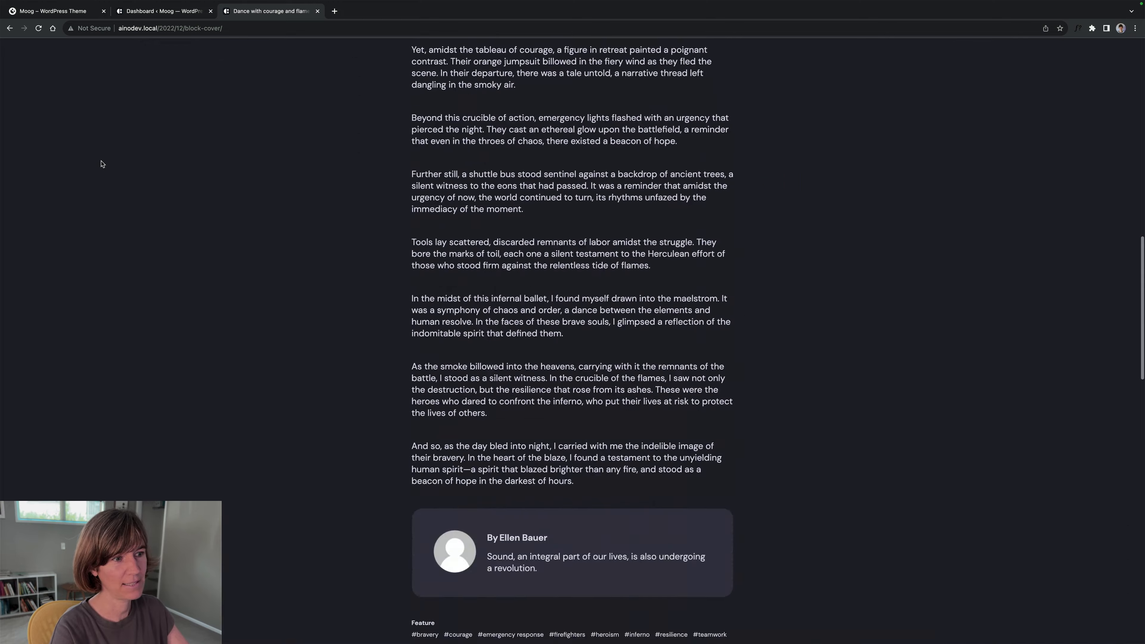
click(40, 74)
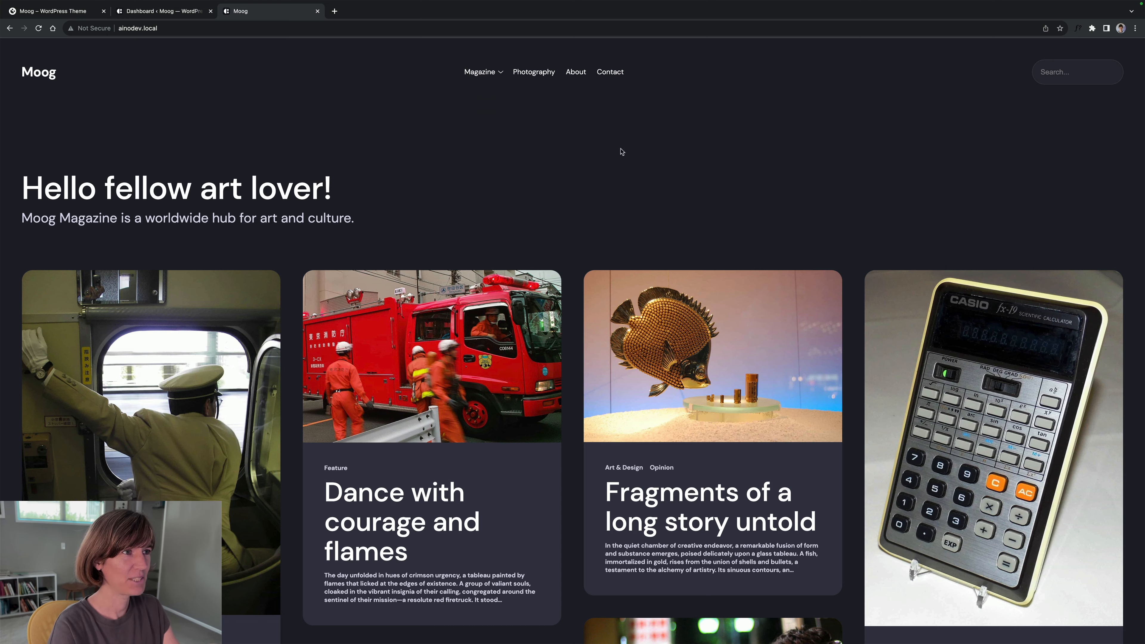
click(576, 72)
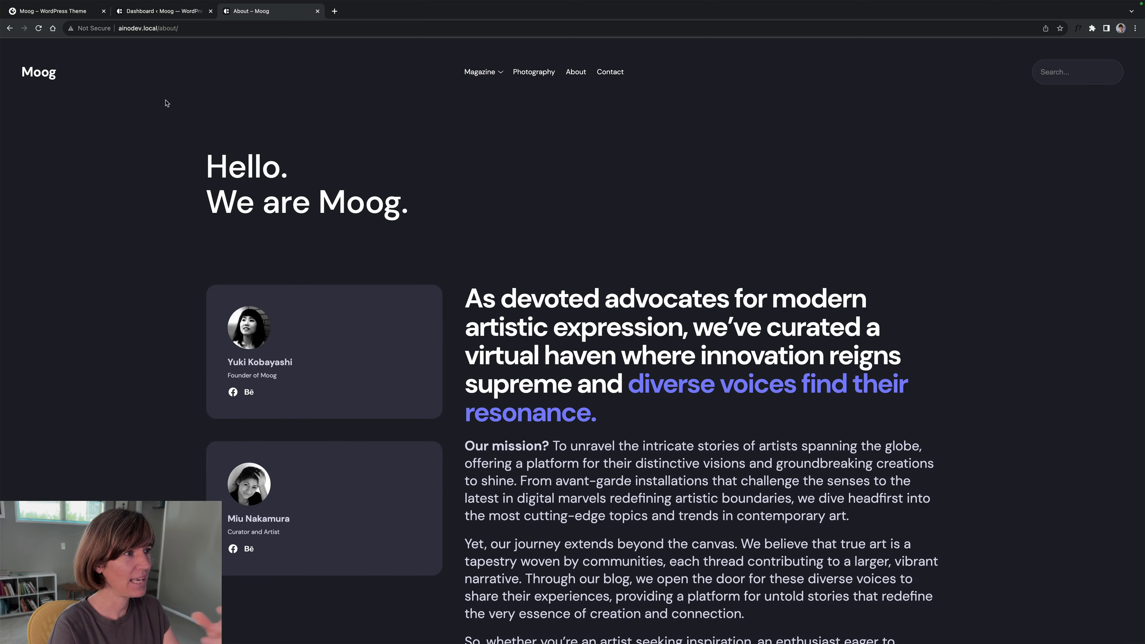
scroll(151, 139, down, 15)
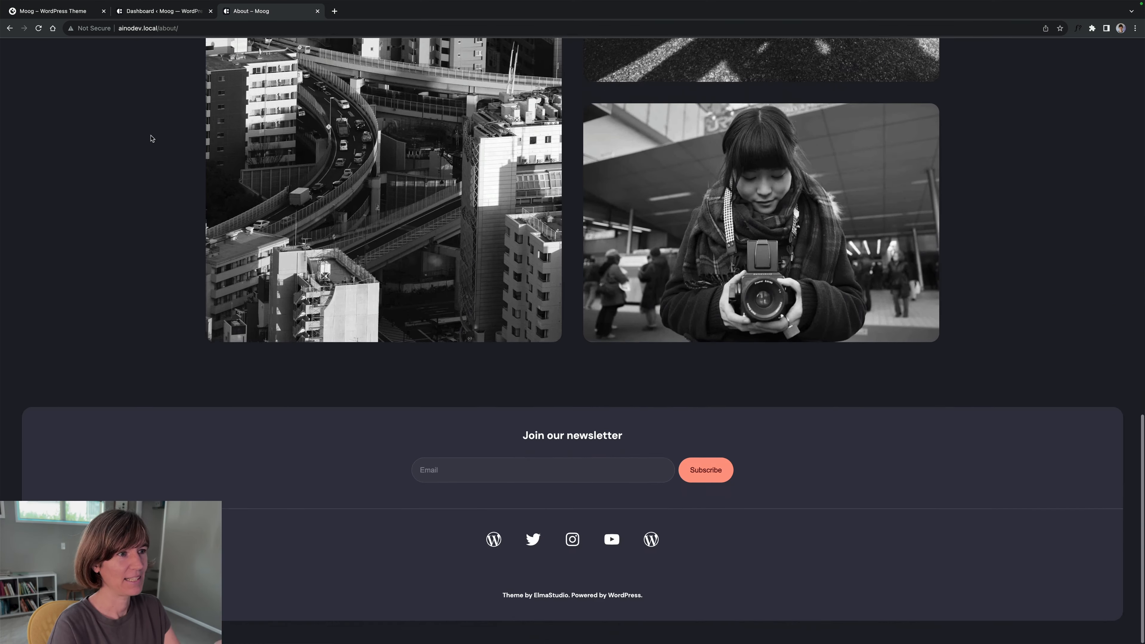
scroll(152, 138, up, 15)
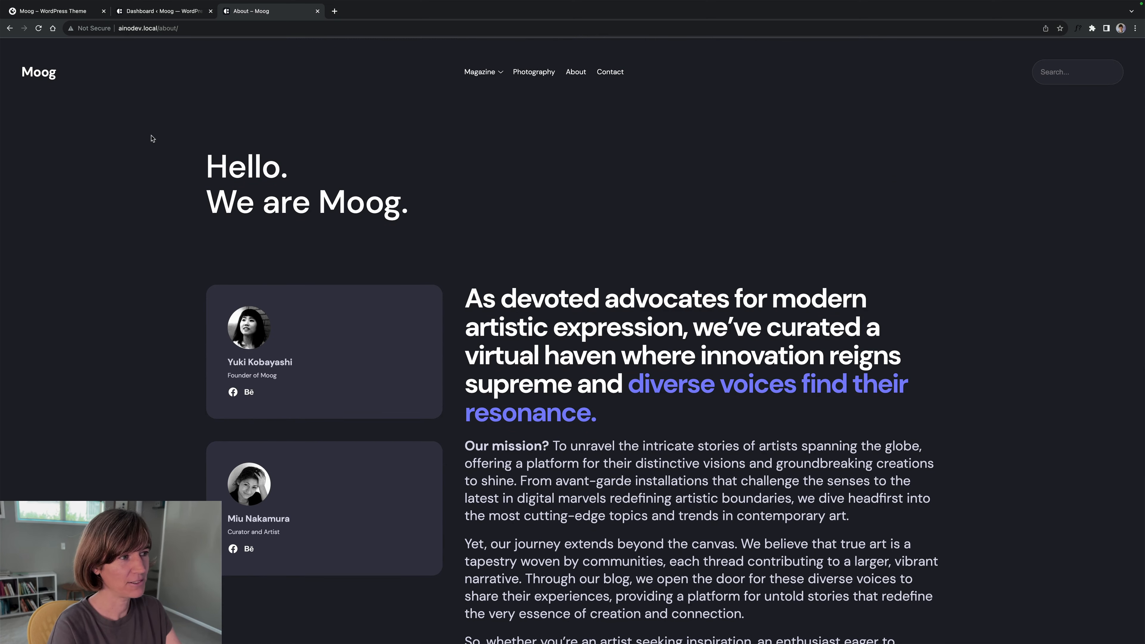